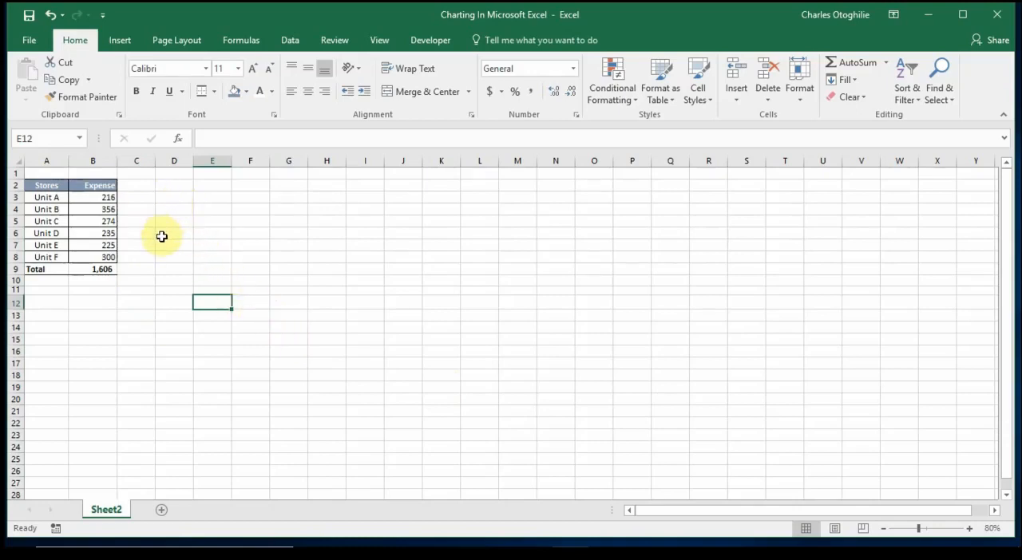
Insert a 2-D pie chart from the stores and expenses in A2:B8, leaving out the total row
left_click_drag(41, 185, 115, 259)
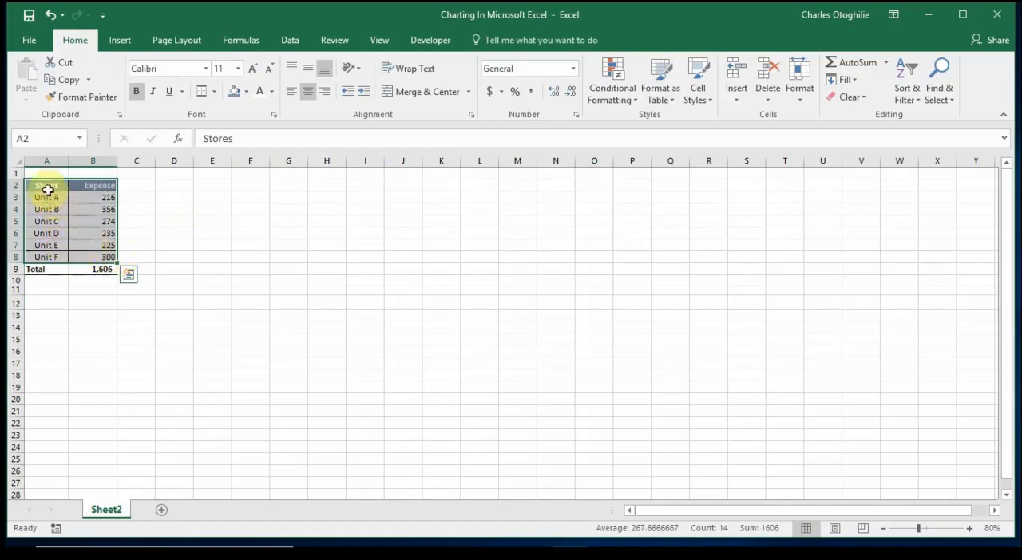
left_click_drag(53, 188, 91, 256)
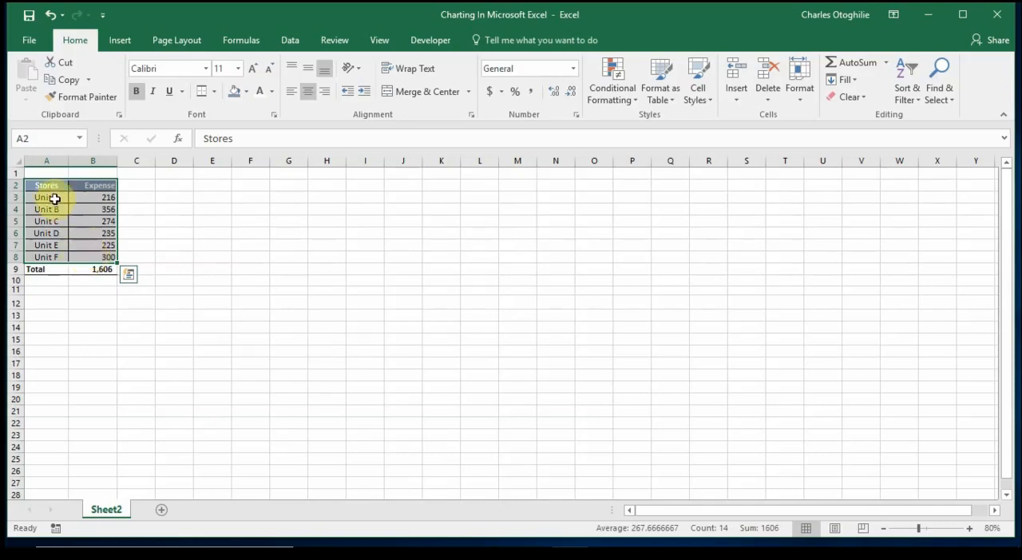
left_click_drag(48, 188, 86, 255)
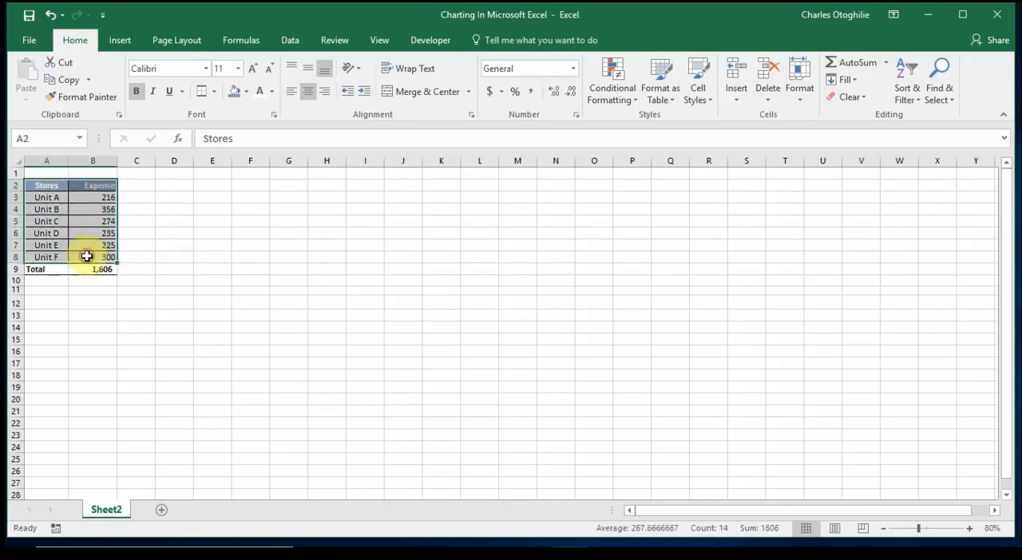
left_click(126, 42)
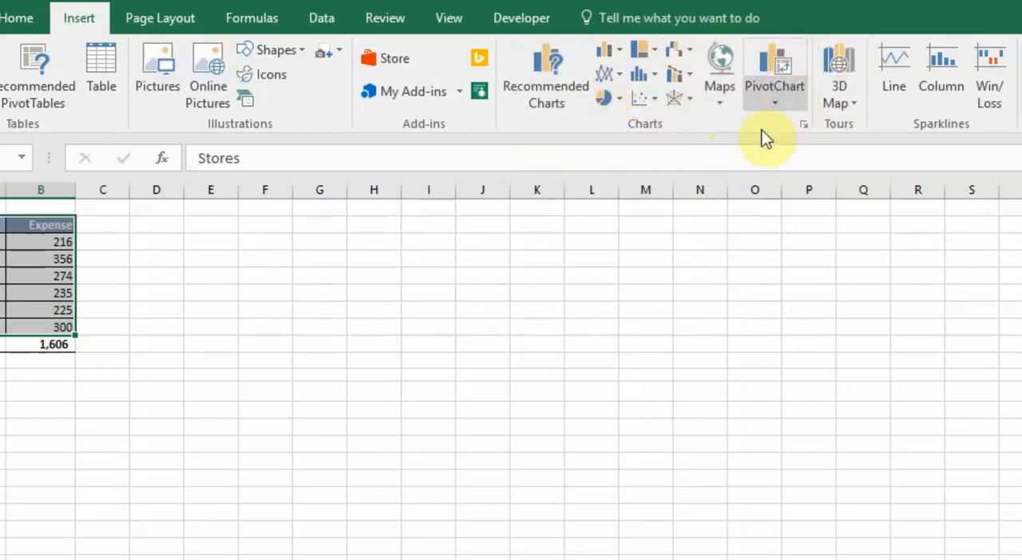
left_click(621, 100)
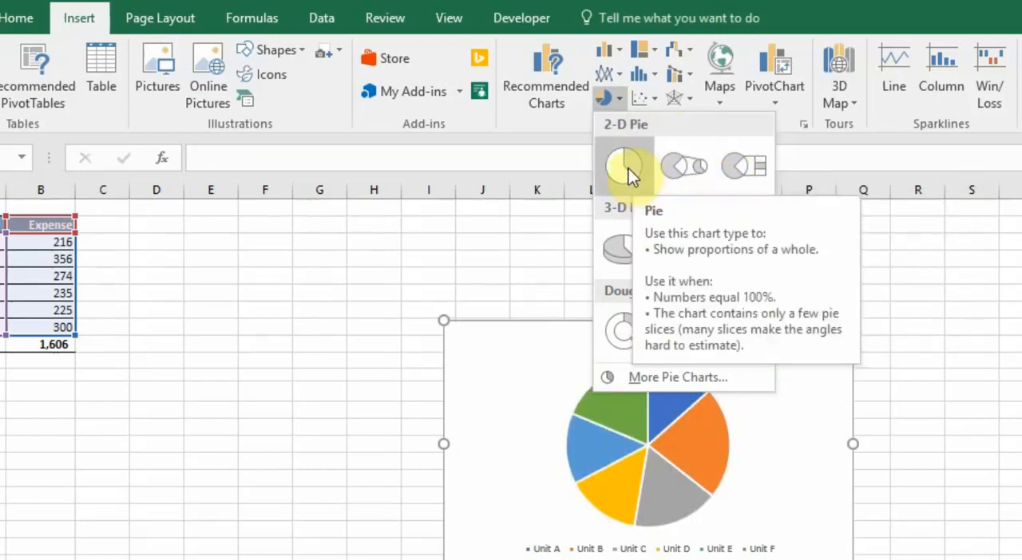
left_click(628, 168)
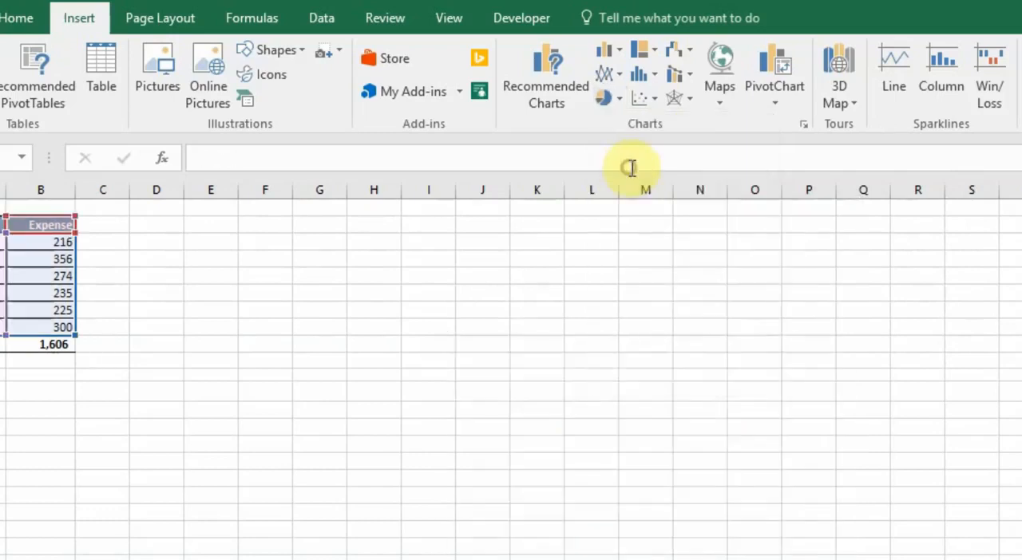
Move the pie chart beside the expense table and resize it to about 3.44" high by 4.36" wide
left_click_drag(538, 326, 203, 219)
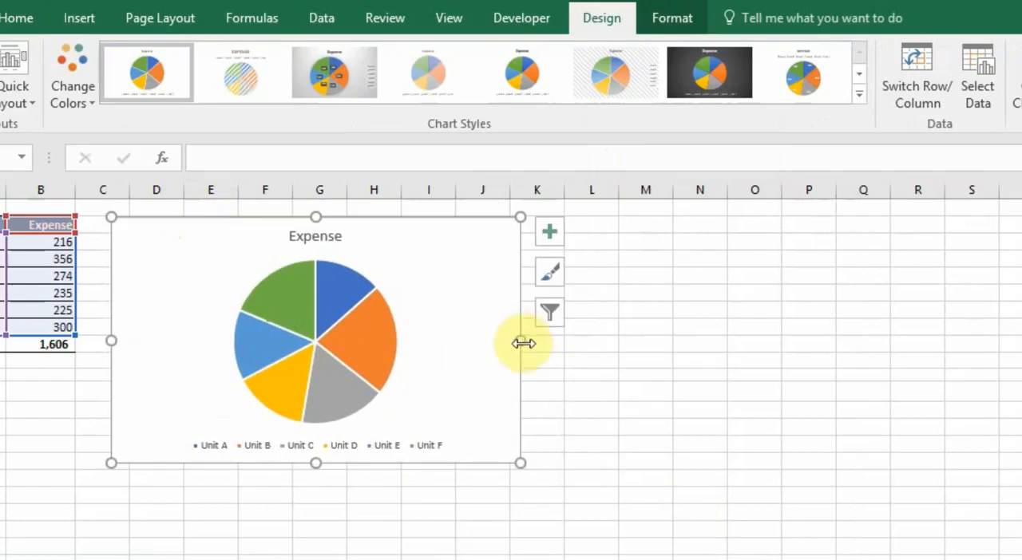
left_click_drag(519, 341, 450, 344)
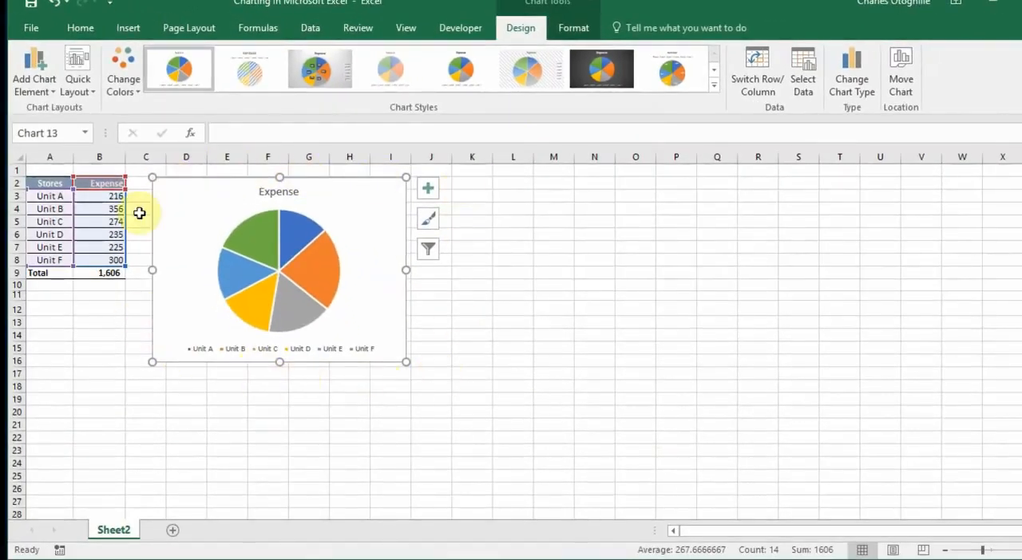
left_click_drag(152, 271, 171, 271)
left_click_drag(221, 203, 216, 198)
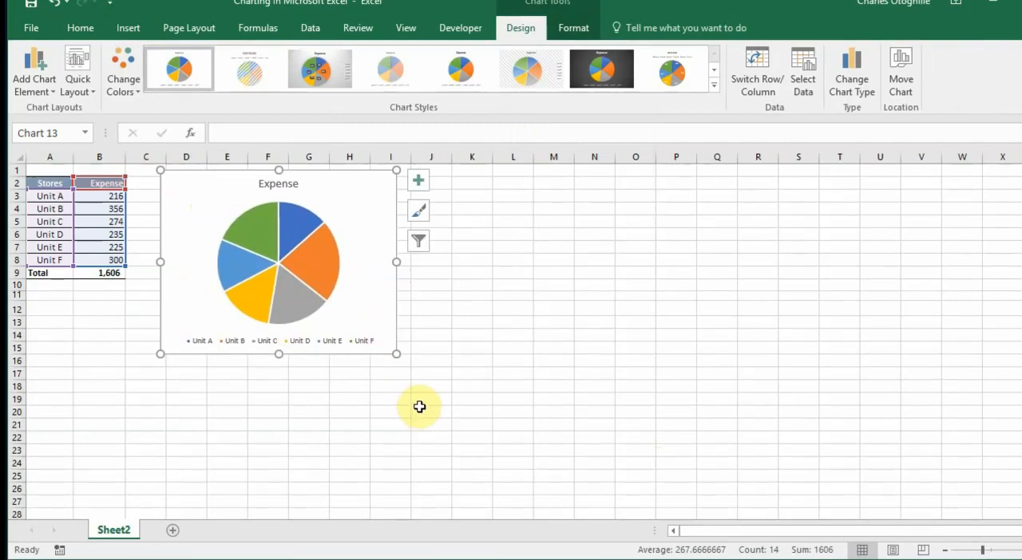
left_click_drag(397, 354, 429, 381)
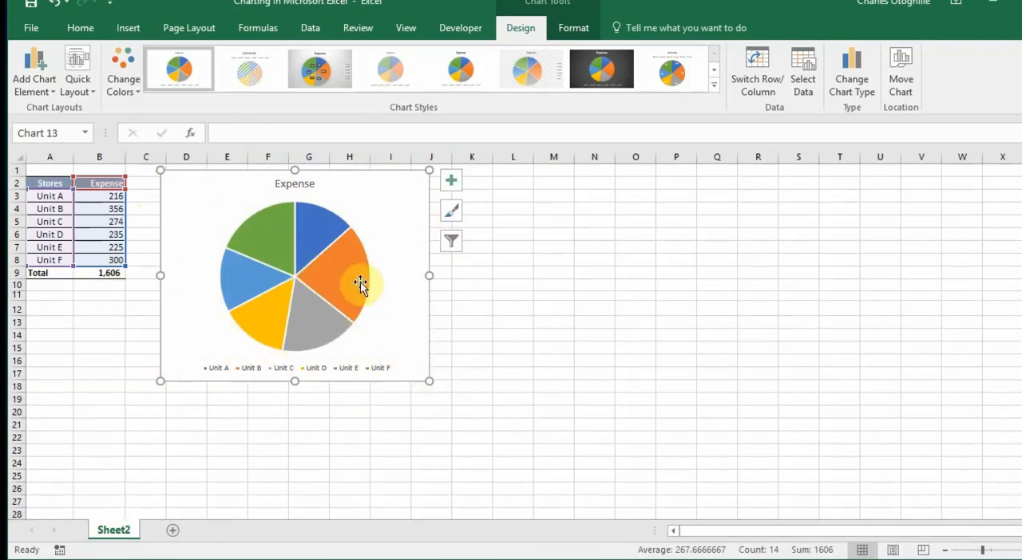
Deselect and reselect the pie chart to compare which chart tools are offered in each state
left_click(470, 320)
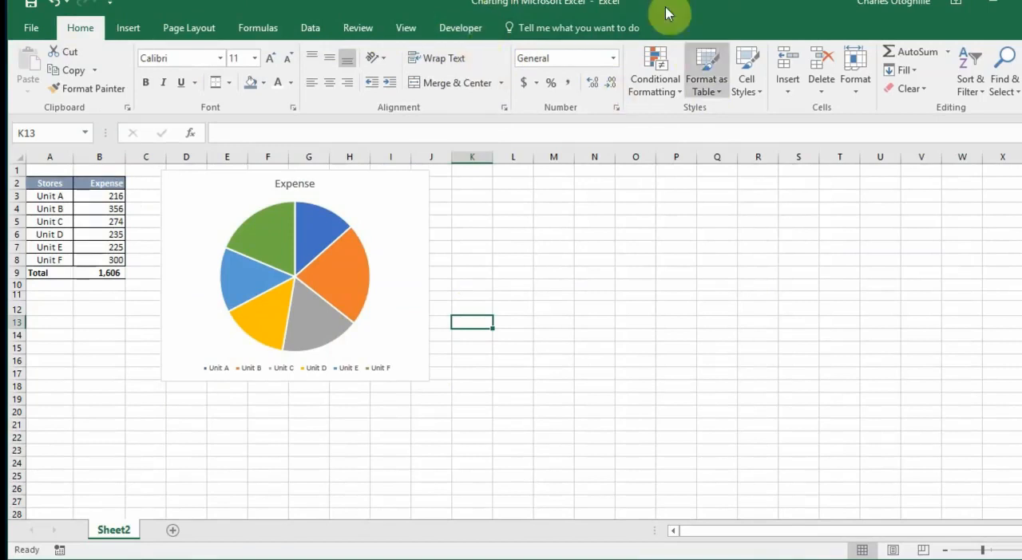
left_click(473, 273)
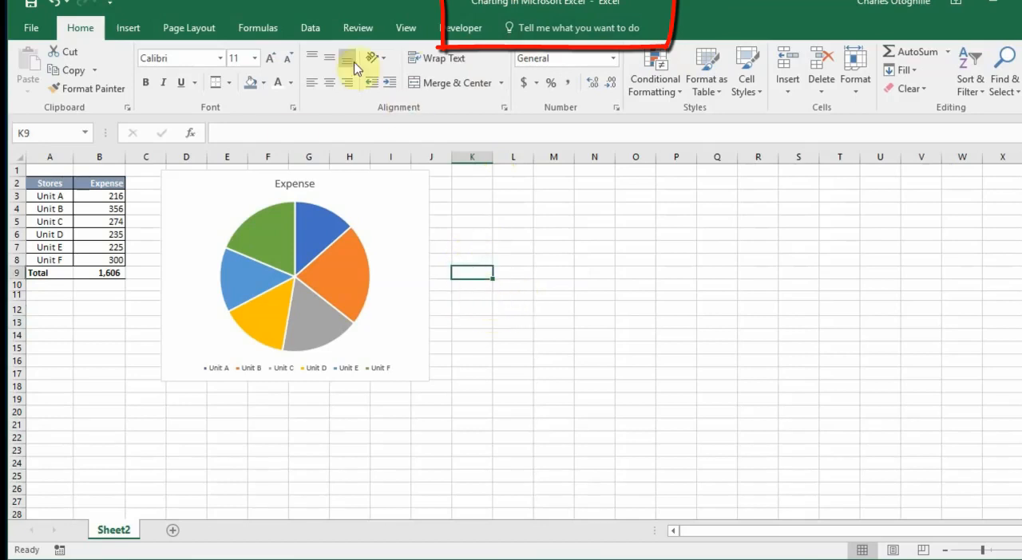
left_click(422, 243)
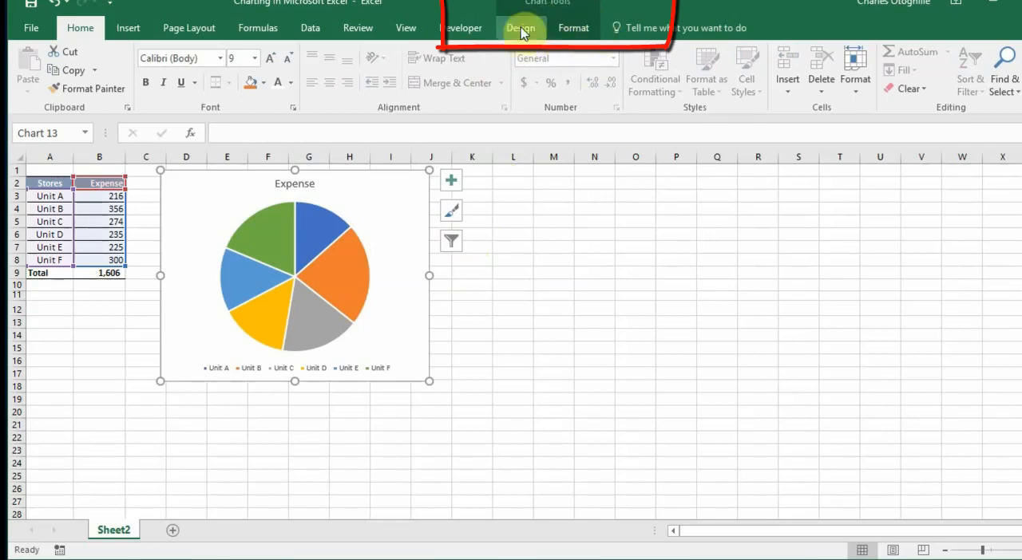
left_click(485, 268)
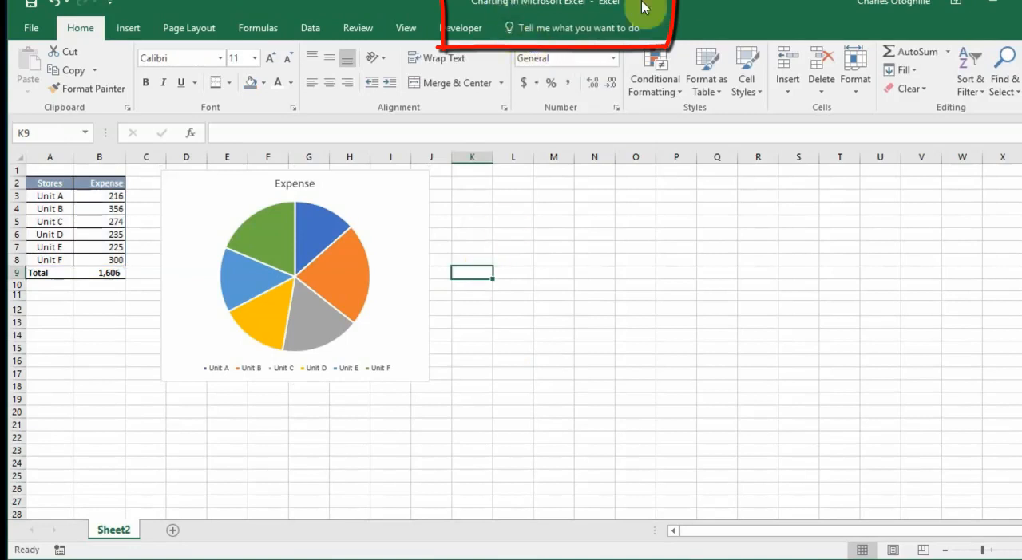
left_click(425, 235)
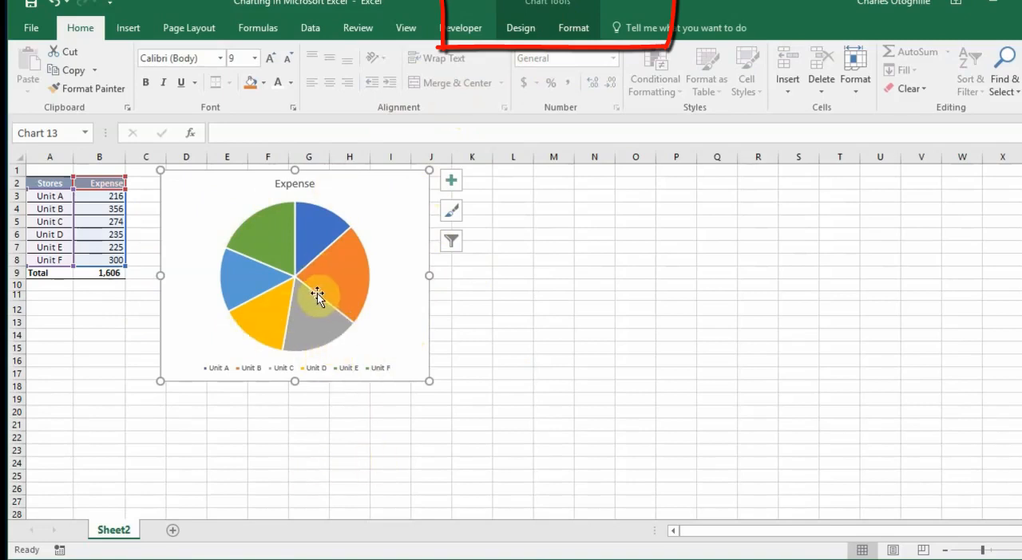
Resize the pie chart by its edges to about 3.41" high and 4.23" wide
left_click(582, 35)
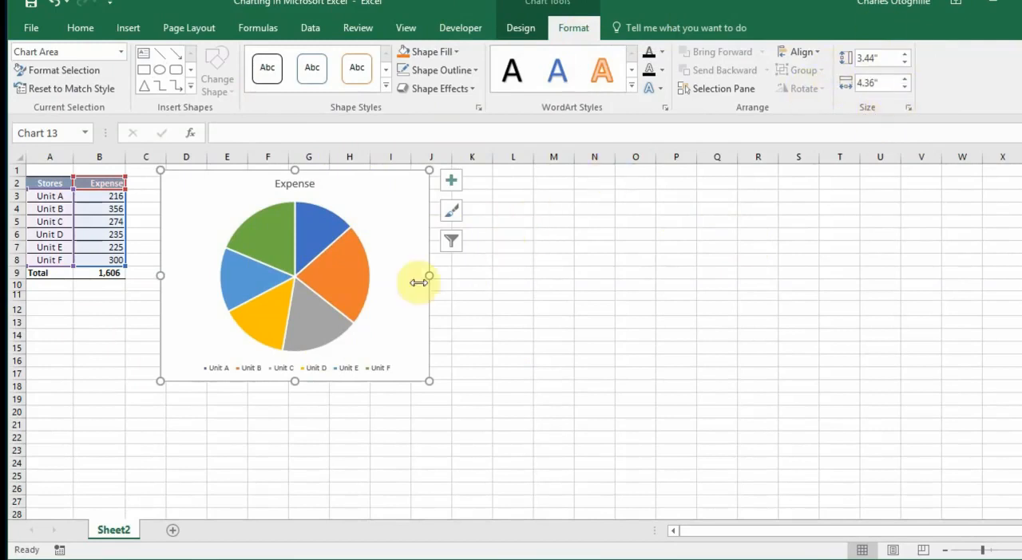
left_click_drag(445, 279, 469, 277)
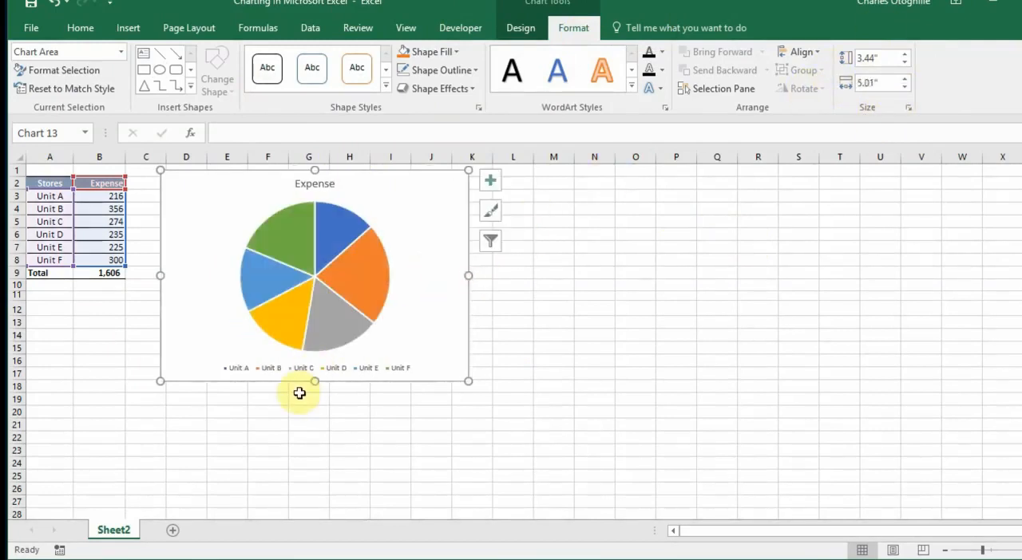
left_click_drag(314, 383, 313, 407)
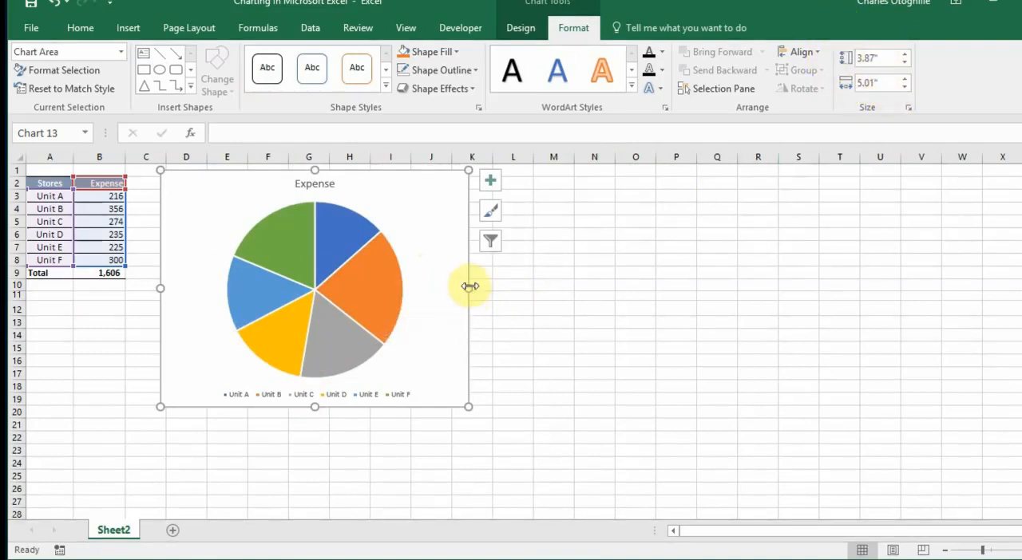
left_click_drag(470, 286, 420, 288)
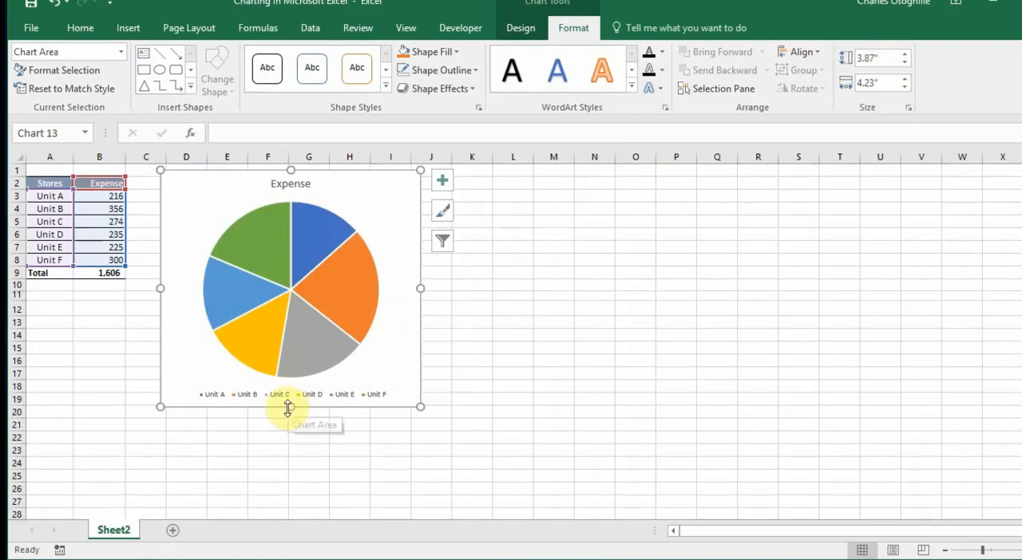
left_click_drag(288, 407, 293, 379)
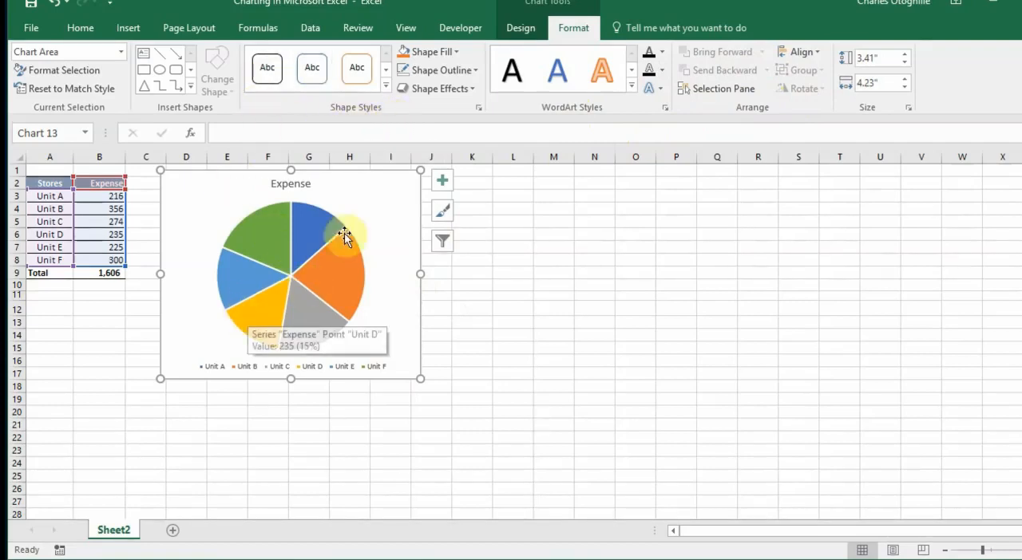
Examine the fill colours, outline options and ready-made shapes available for formatting the chart, without applying any
left_click(459, 52)
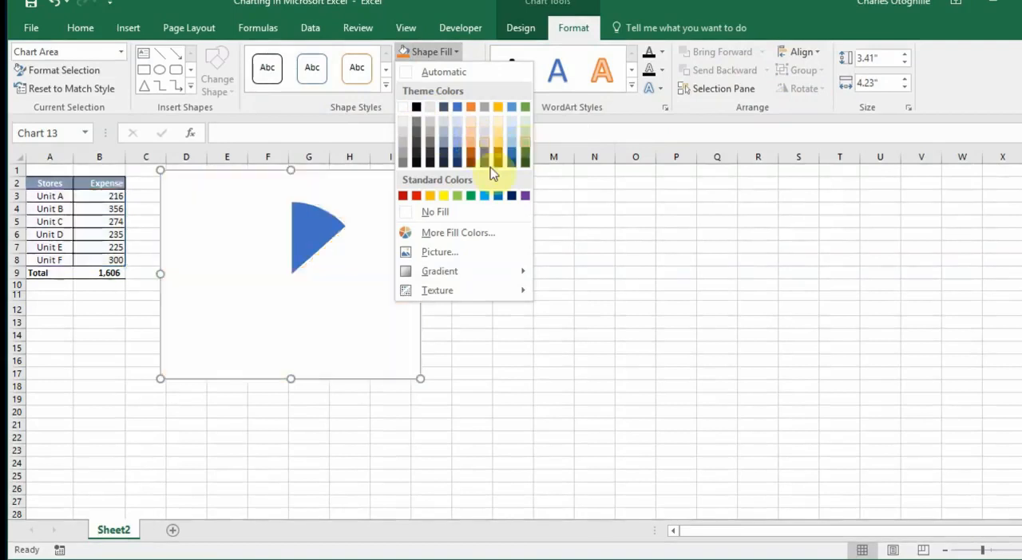
left_click(671, 245)
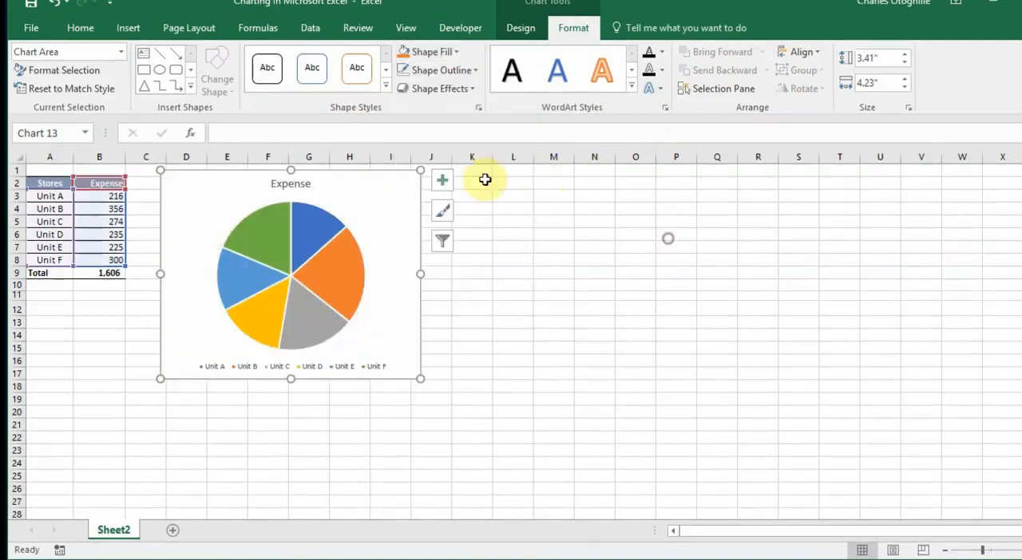
left_click(478, 72)
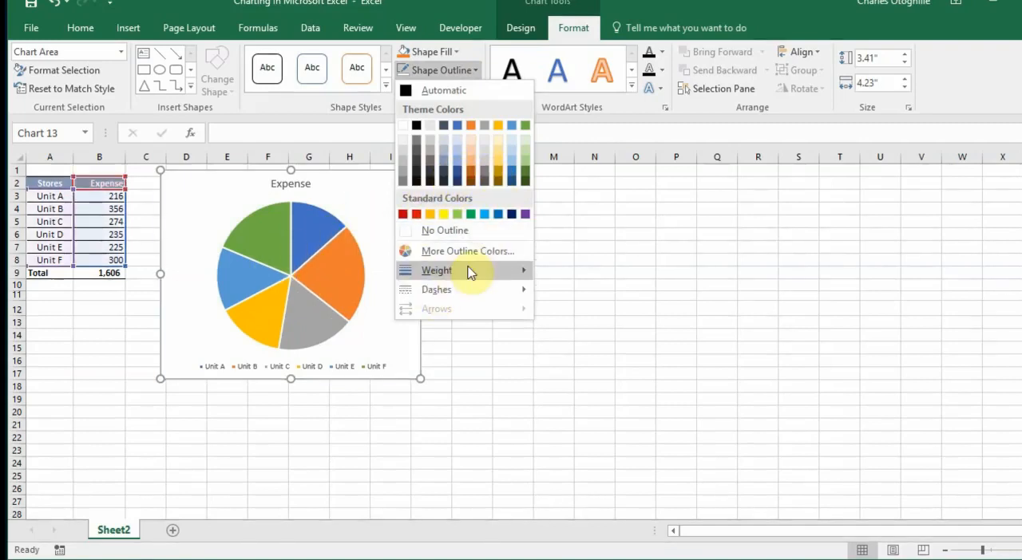
mouse_move(469, 277)
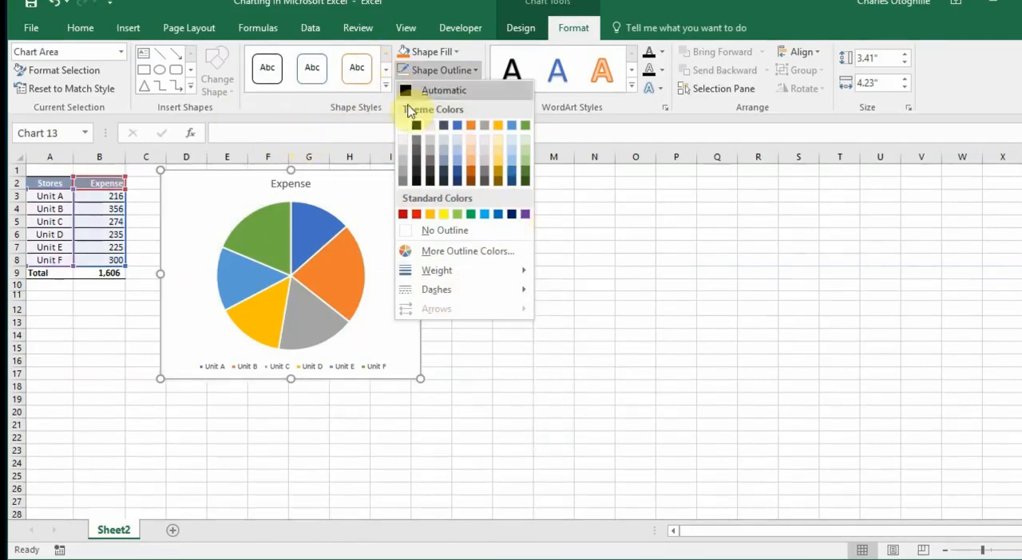
left_click(623, 232)
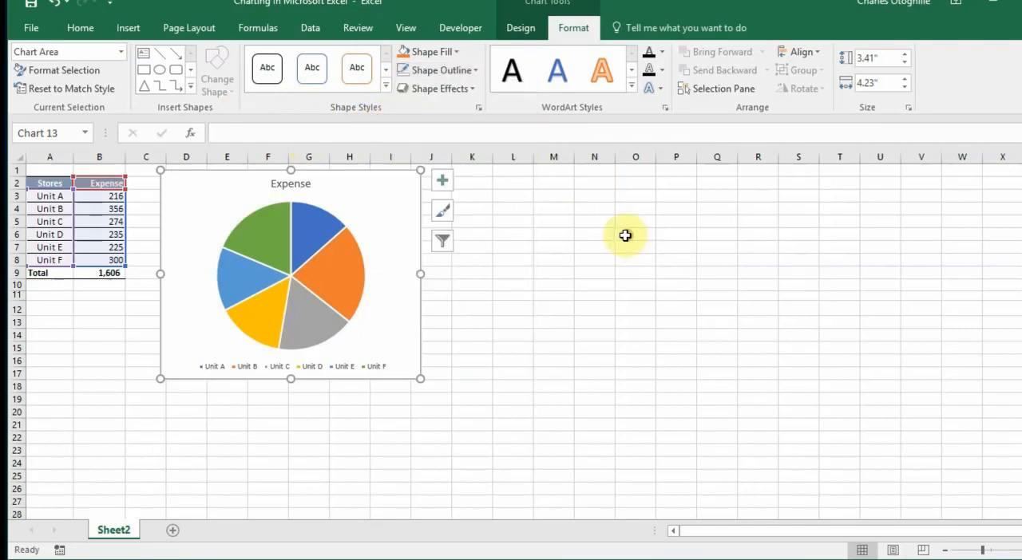
left_click(192, 88)
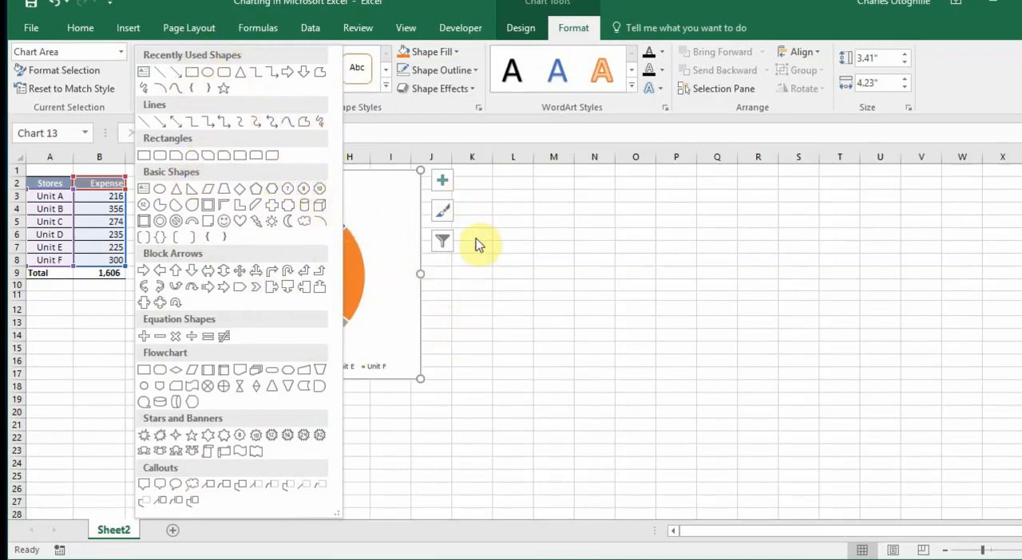
key("Escape")
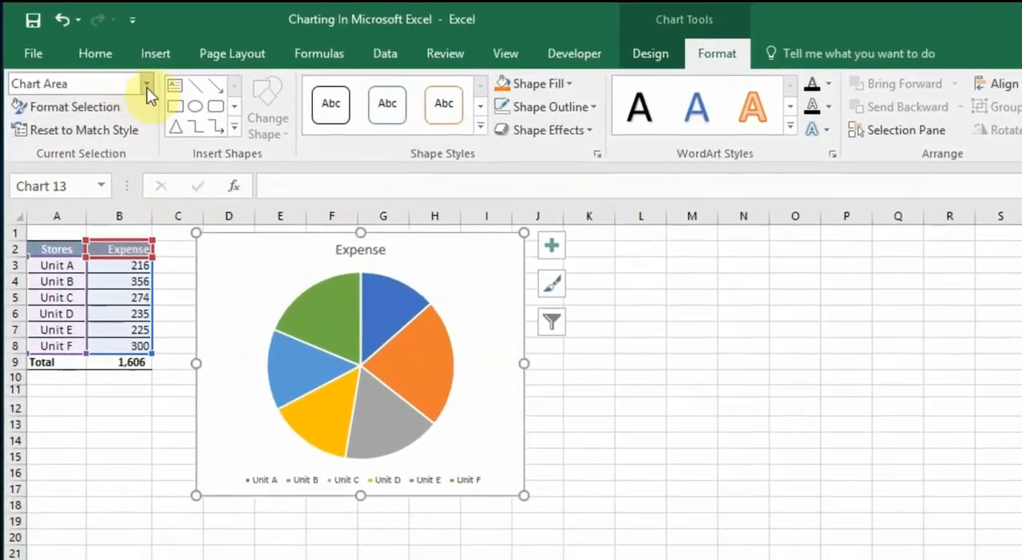
left_click(148, 84)
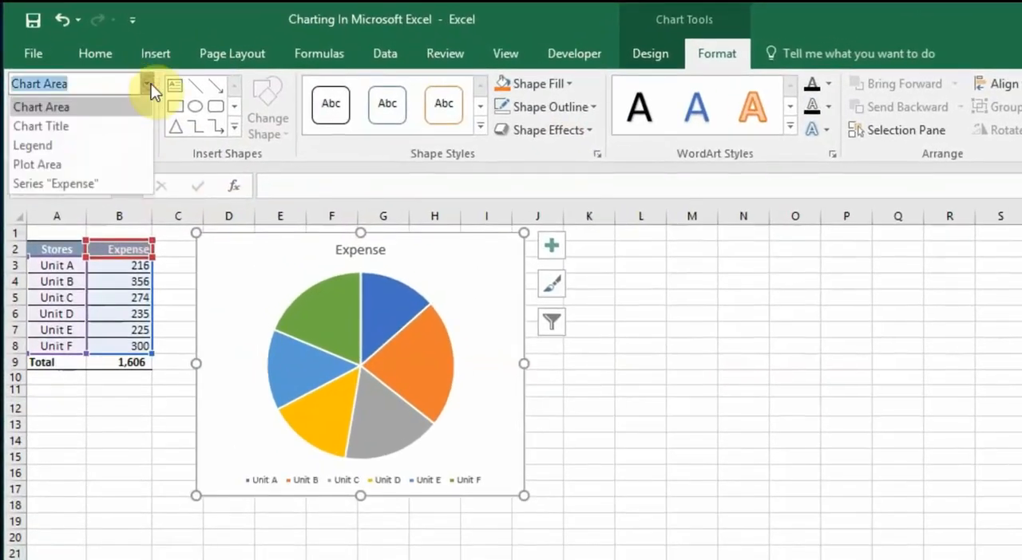
left_click(737, 416)
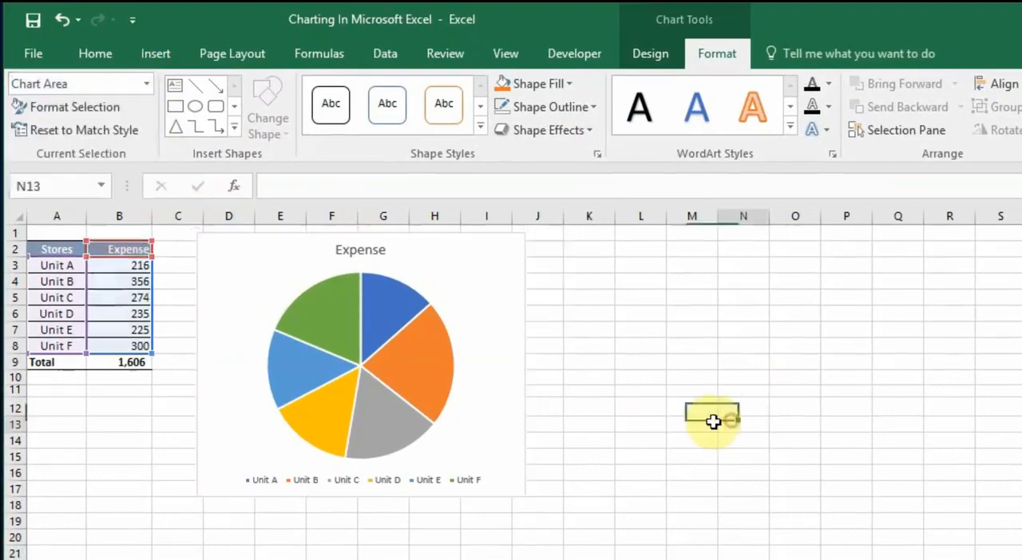
left_click(674, 413)
left_click(522, 316)
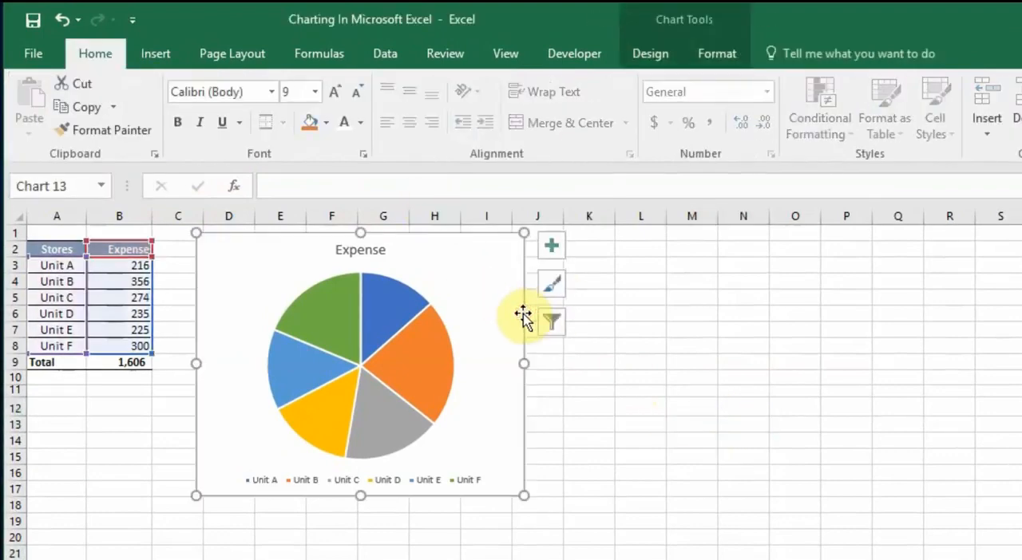
left_click(734, 48)
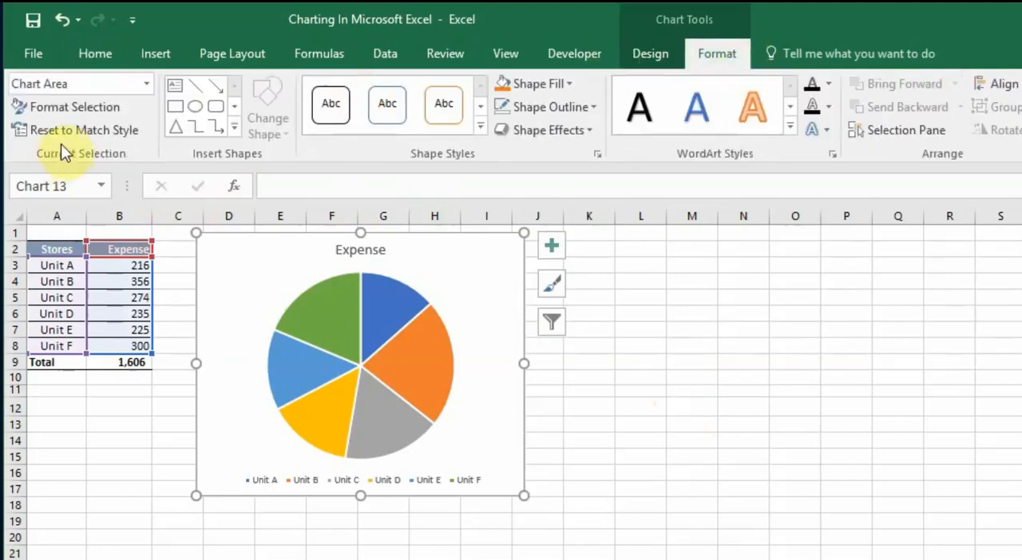
Select the chart area and then the chart title as the current element of the pie chart
left_click(147, 84)
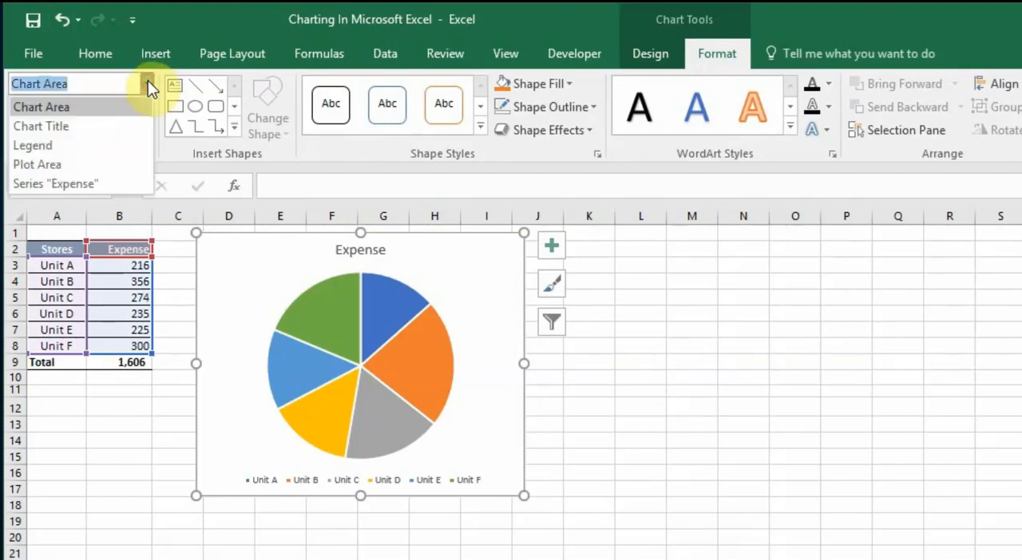
left_click(71, 108)
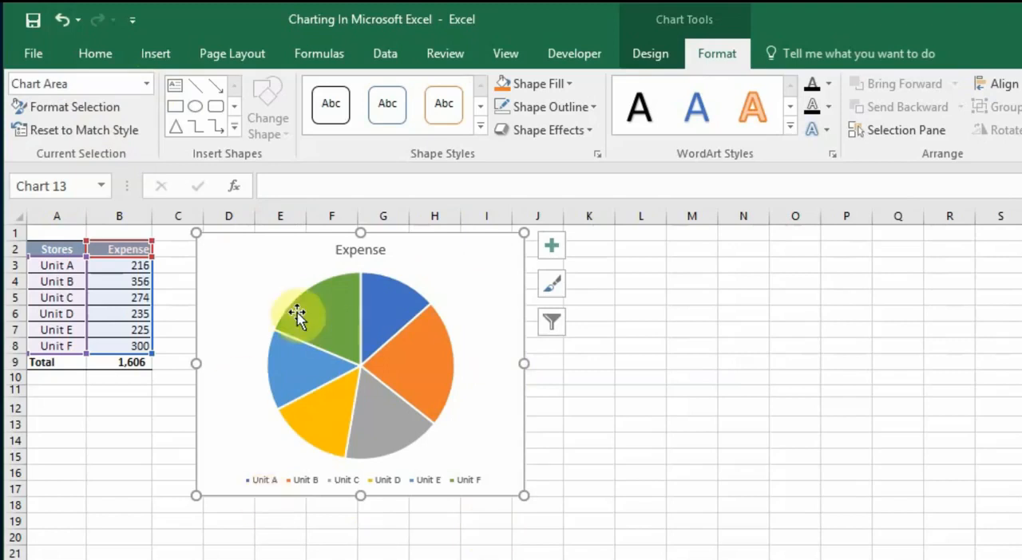
left_click(147, 84)
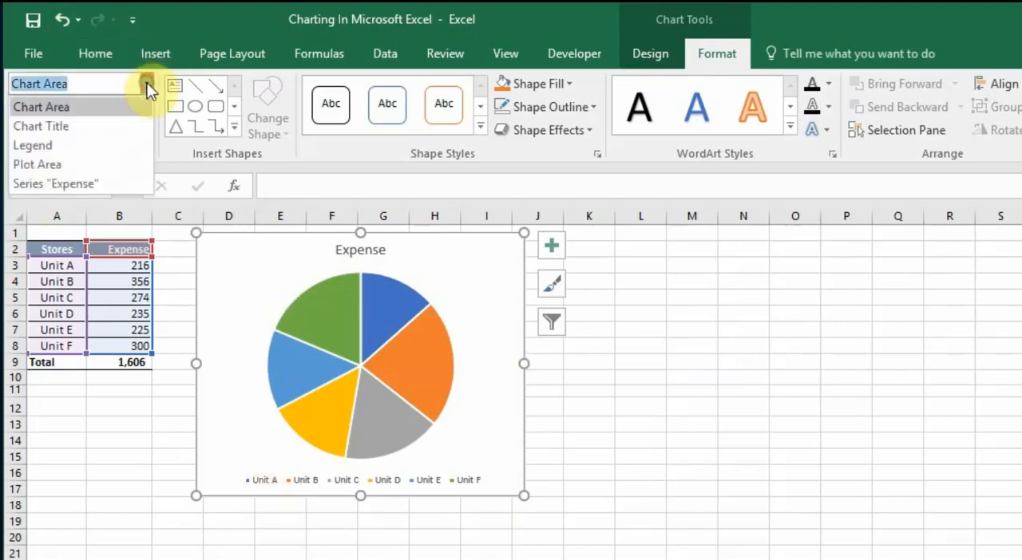
left_click(80, 136)
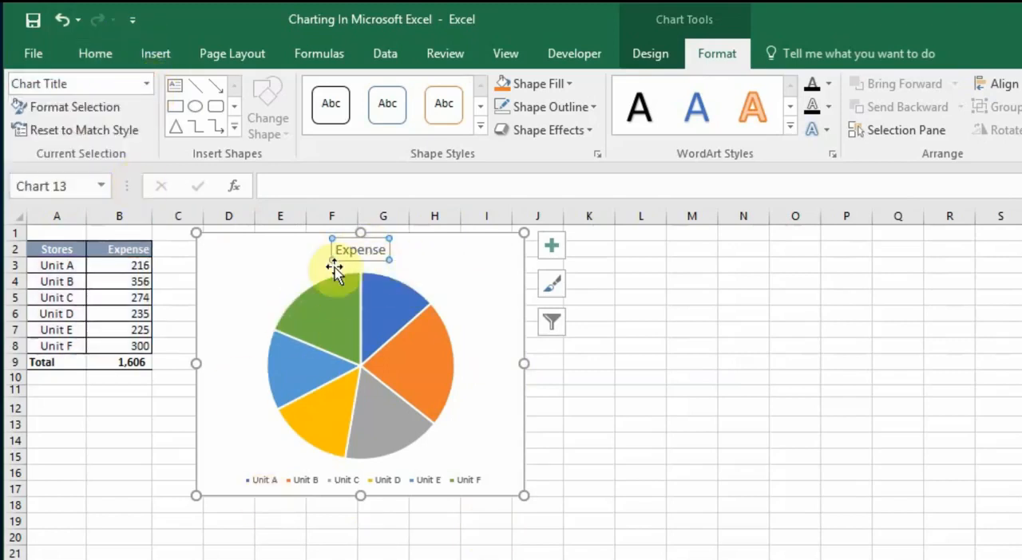
Select the legend, the plot area and the "Expense" series one after another as the current element of the pie chart
left_click(147, 83)
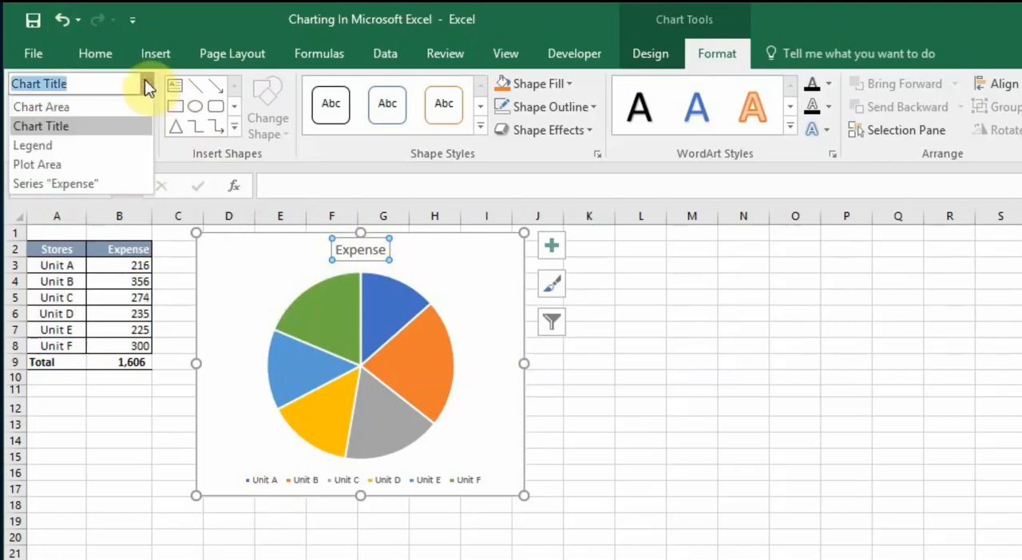
left_click(75, 148)
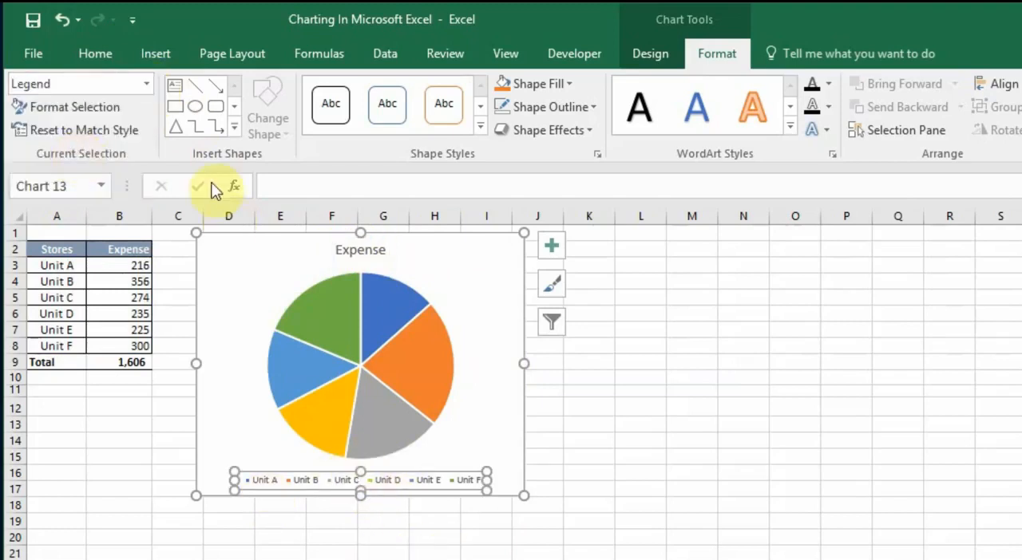
left_click(148, 84)
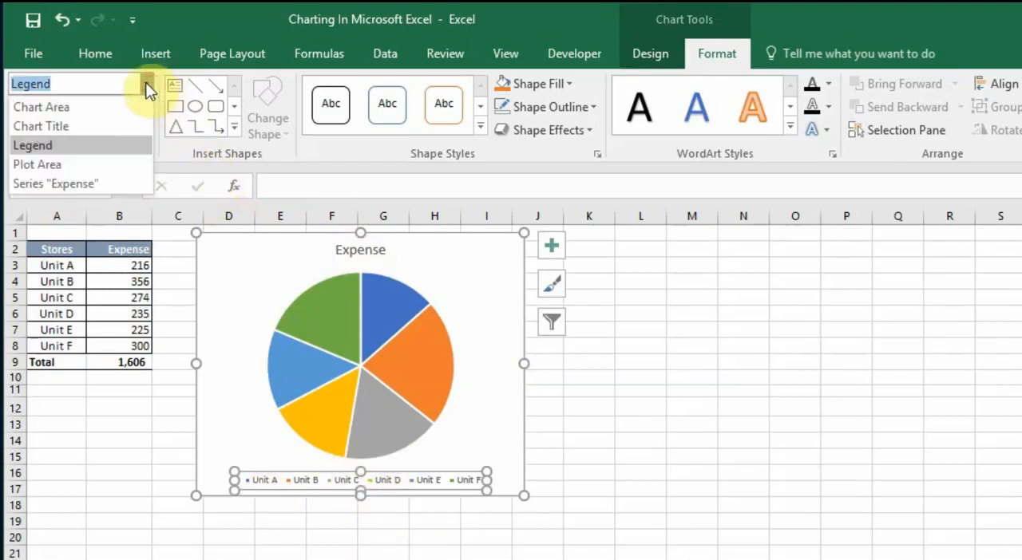
left_click(41, 165)
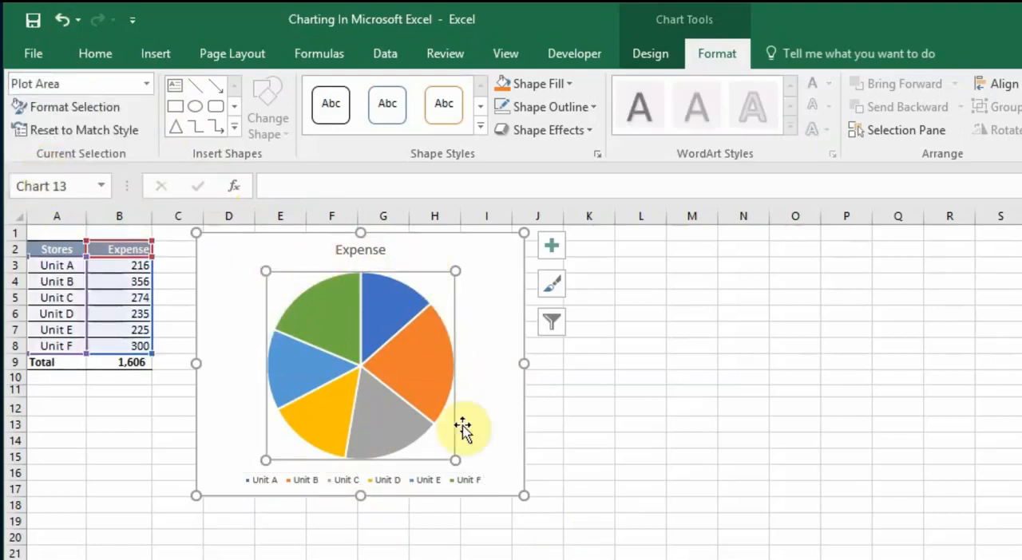
left_click(145, 83)
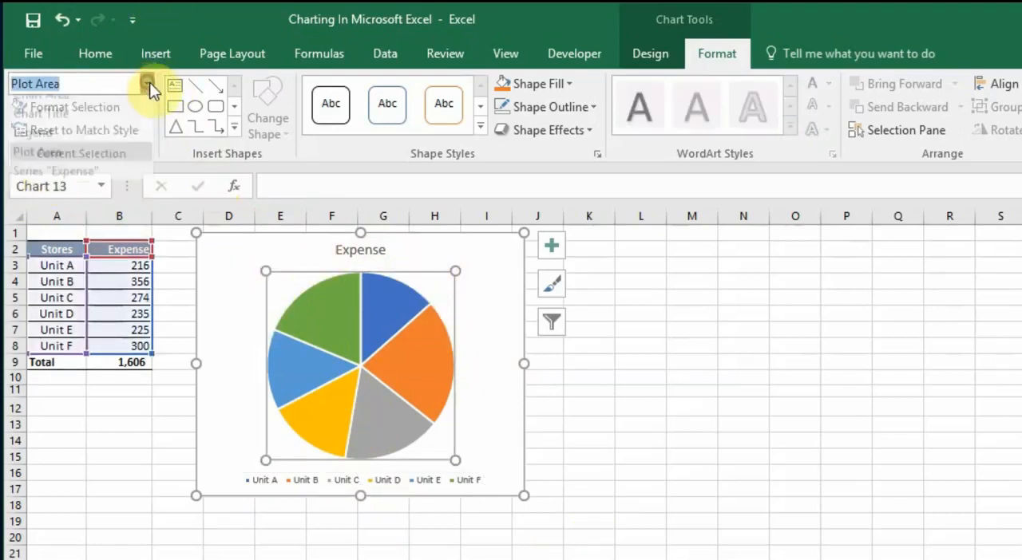
left_click(83, 184)
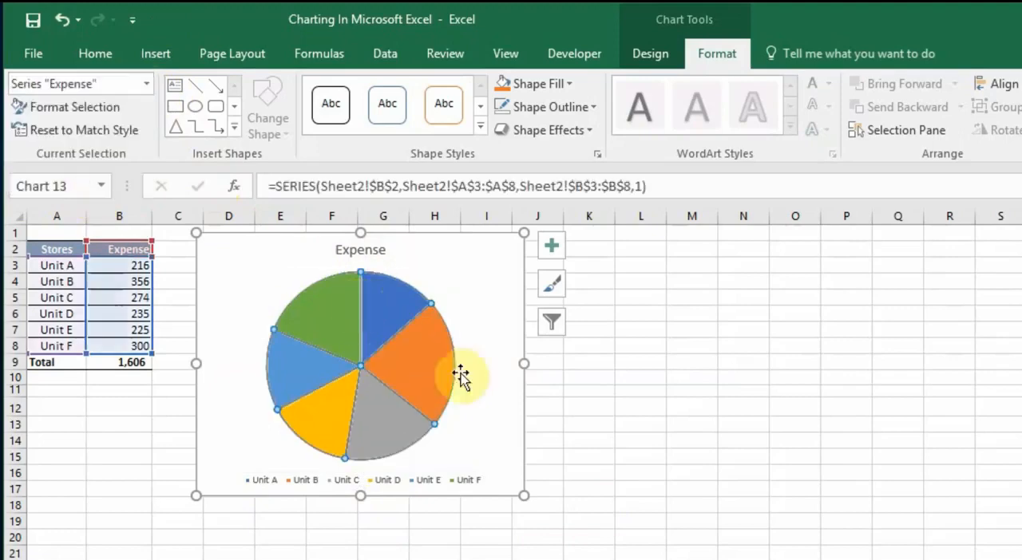
mouse_move(392, 381)
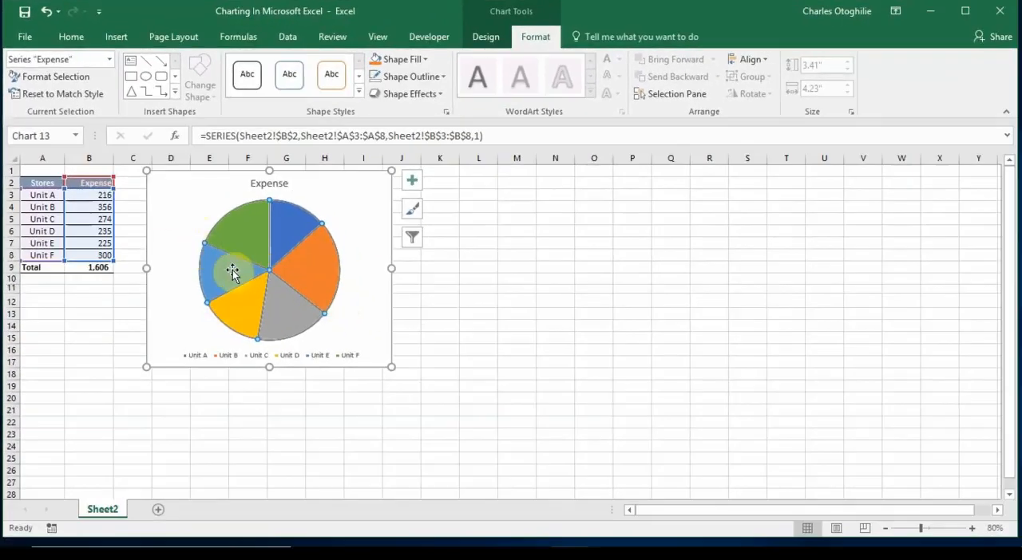
Make the legend the current chart element and open its formatting options
left_click(110, 62)
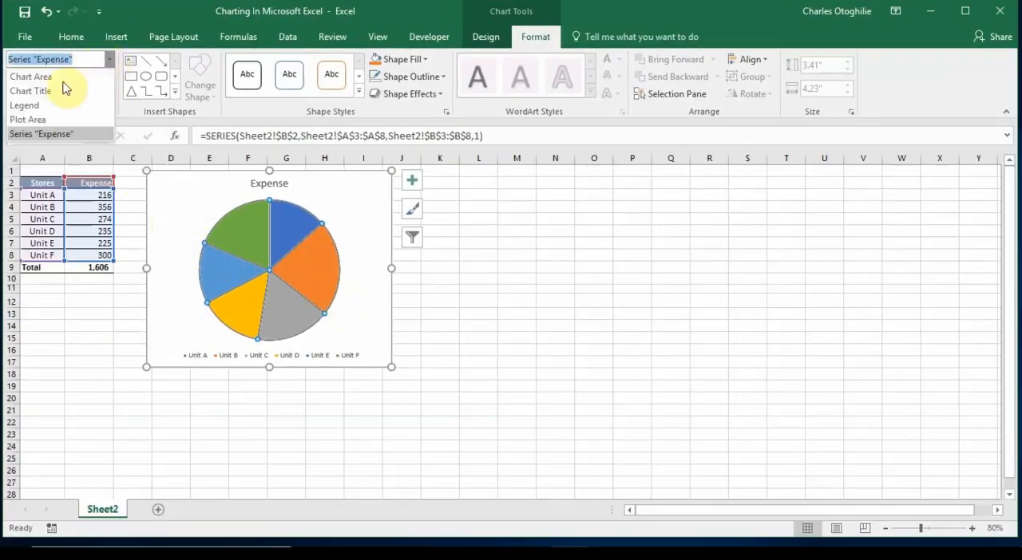
left_click(162, 19)
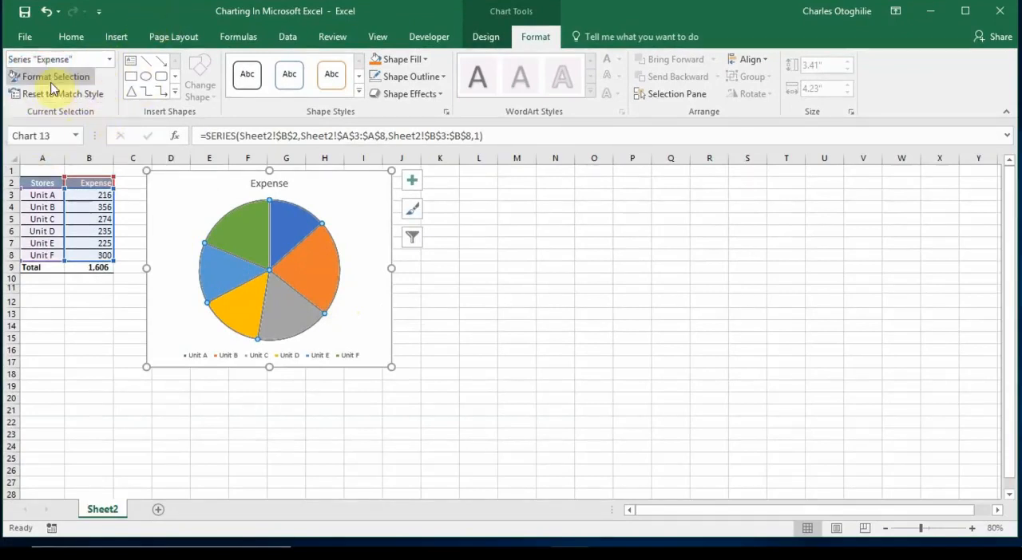
left_click(109, 59)
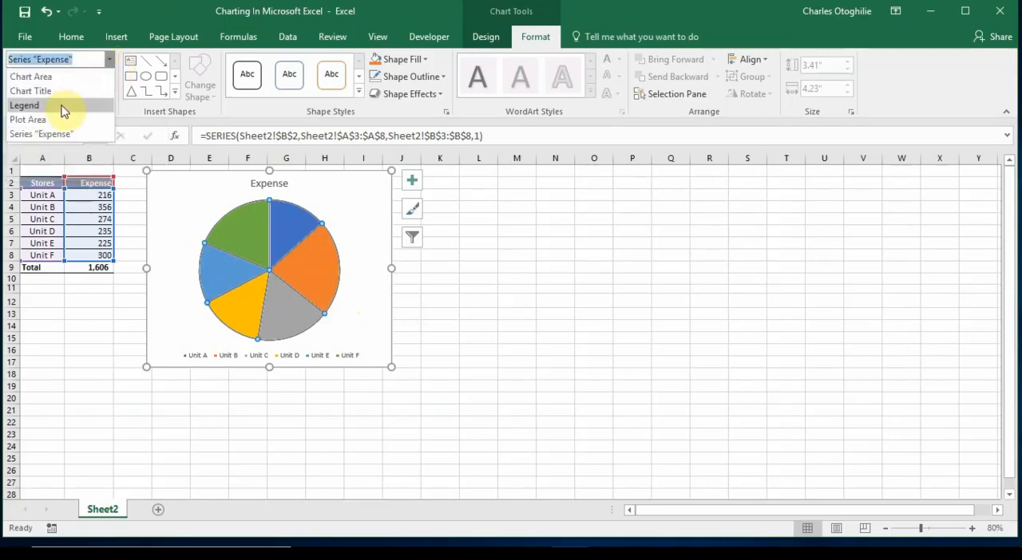
left_click(64, 106)
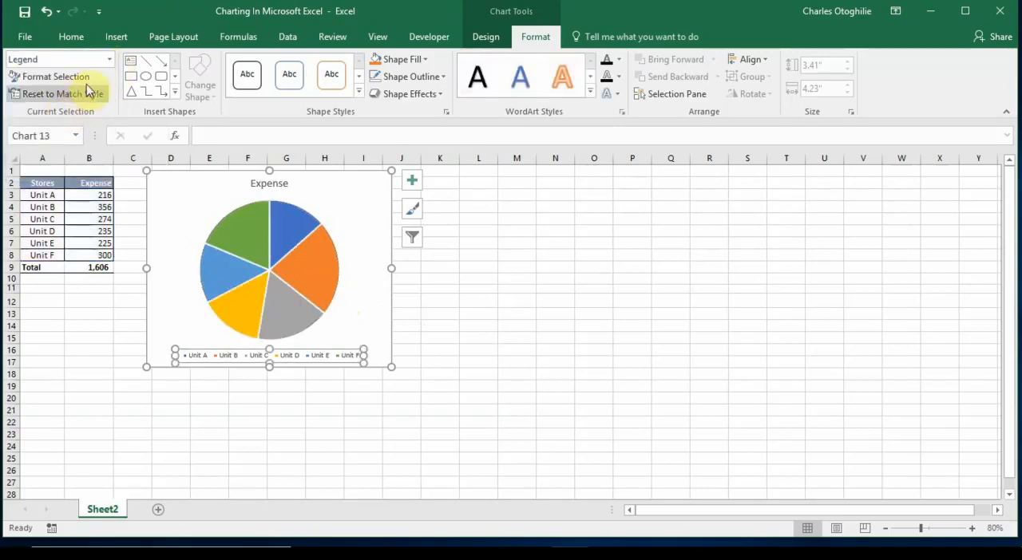
left_click(47, 78)
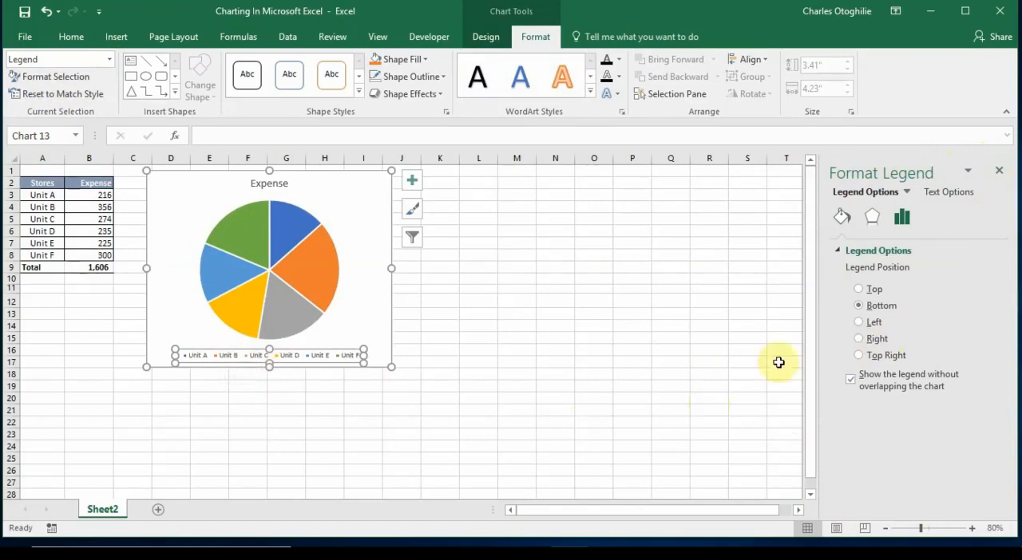
Try the legend in the Top, Left, Right and Top Right positions, return it to Bottom, and close the legend formatting options
left_click(858, 290)
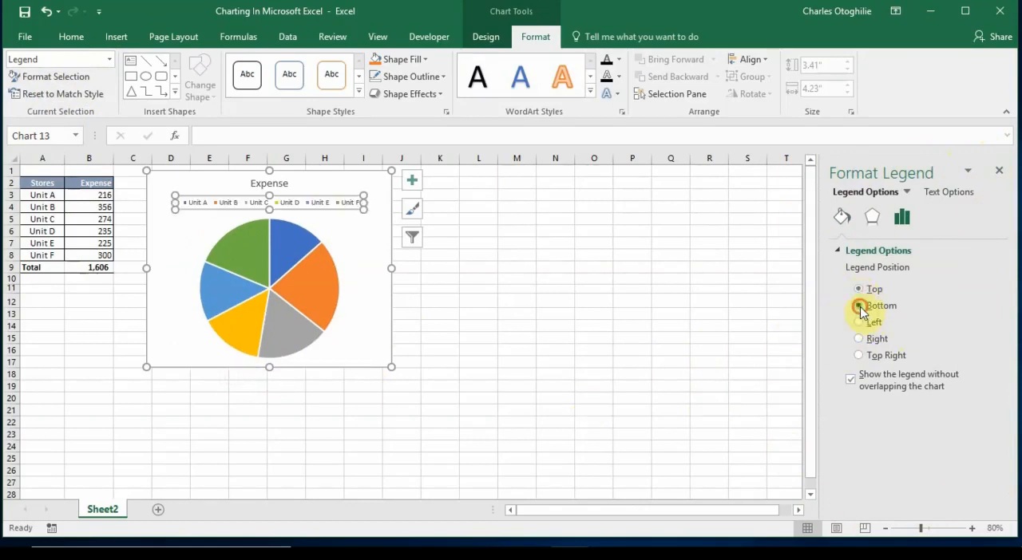
left_click(860, 306)
left_click(861, 322)
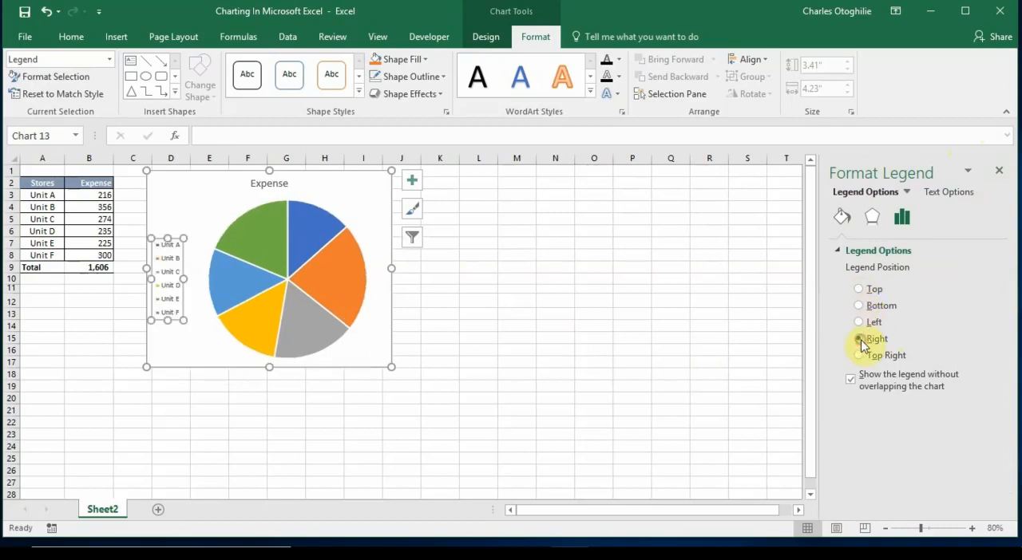
left_click(859, 338)
left_click(858, 355)
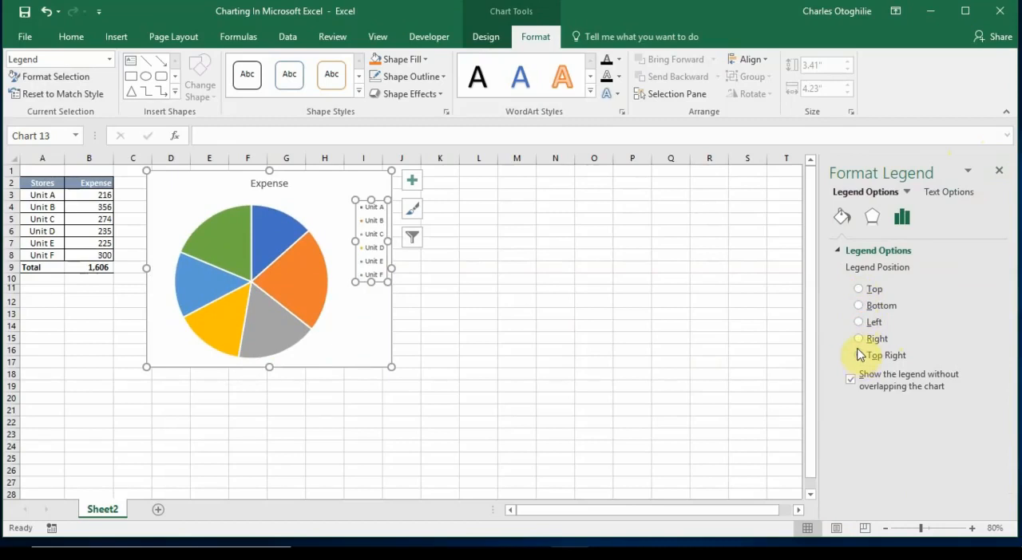
left_click(859, 306)
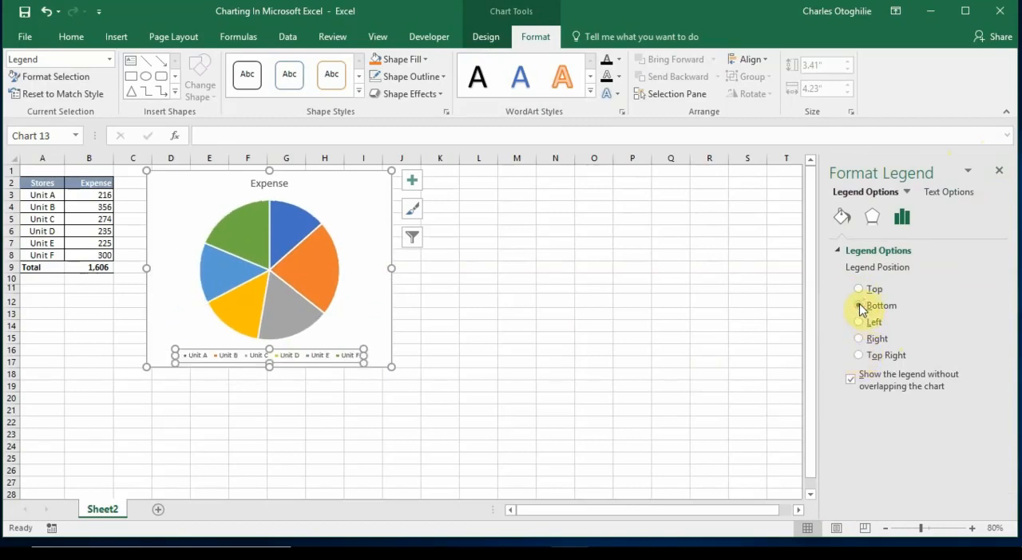
left_click(1002, 171)
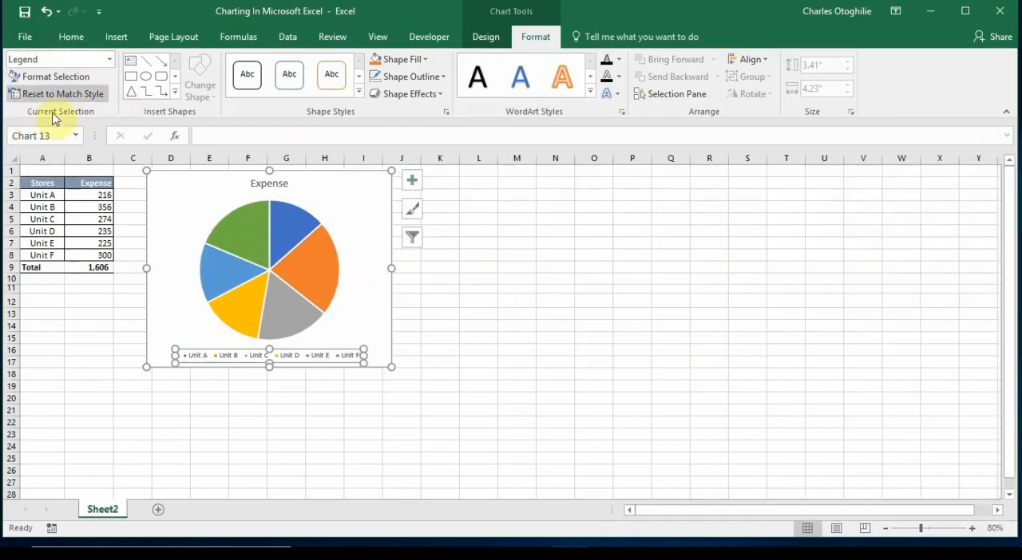
Look at the chart design tools, deselect the chart, add a blank worksheet and return to Sheet2
left_click(486, 36)
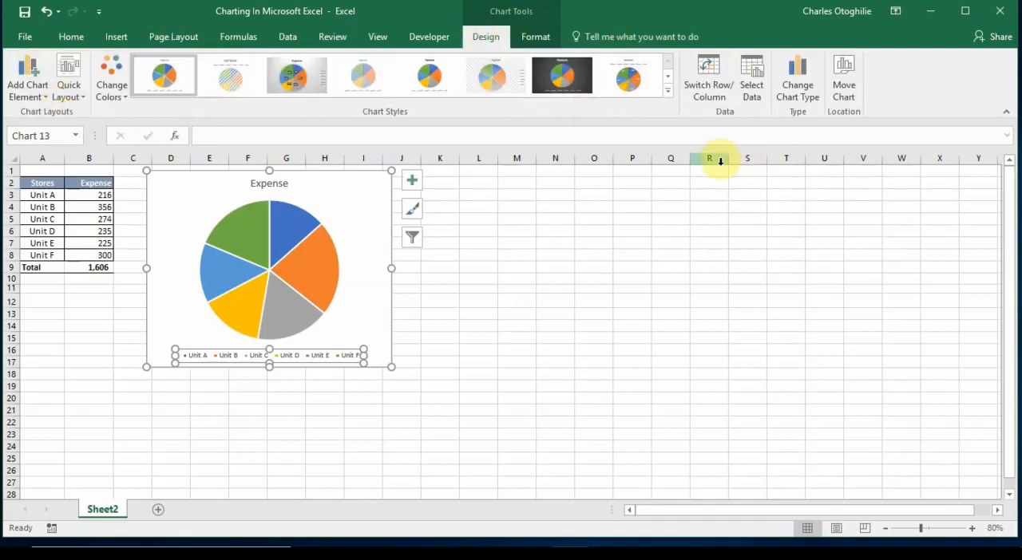
left_click(543, 325)
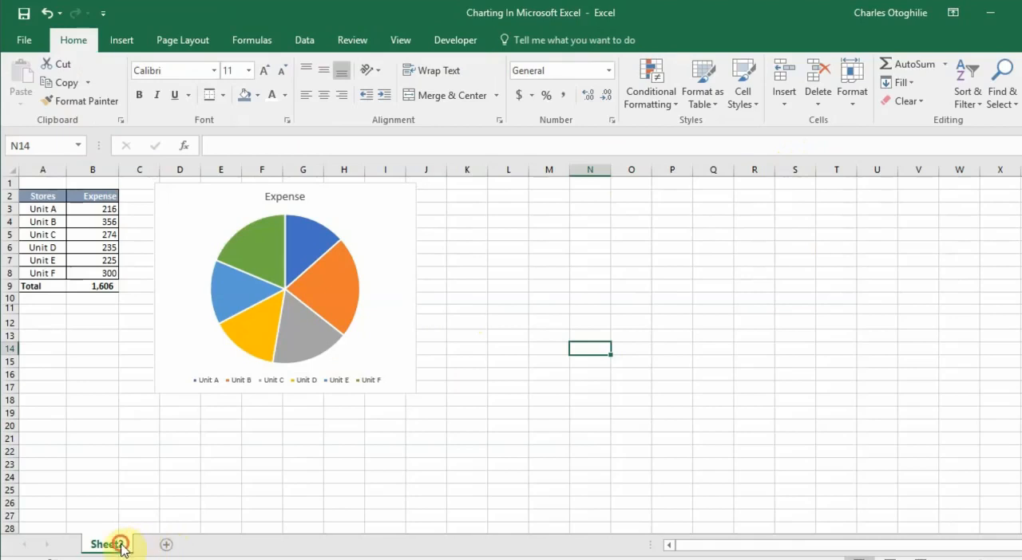
left_click(199, 460)
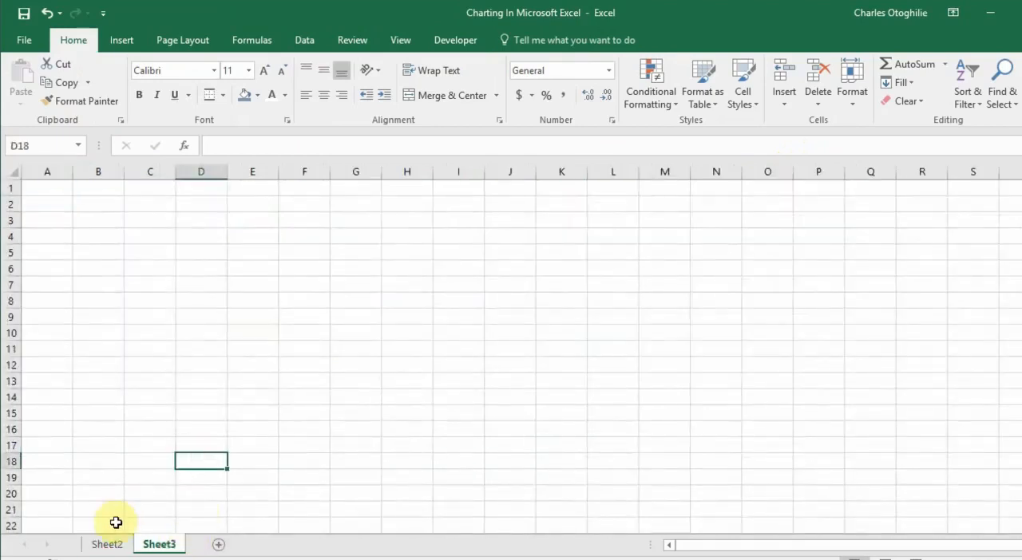
left_click(114, 545)
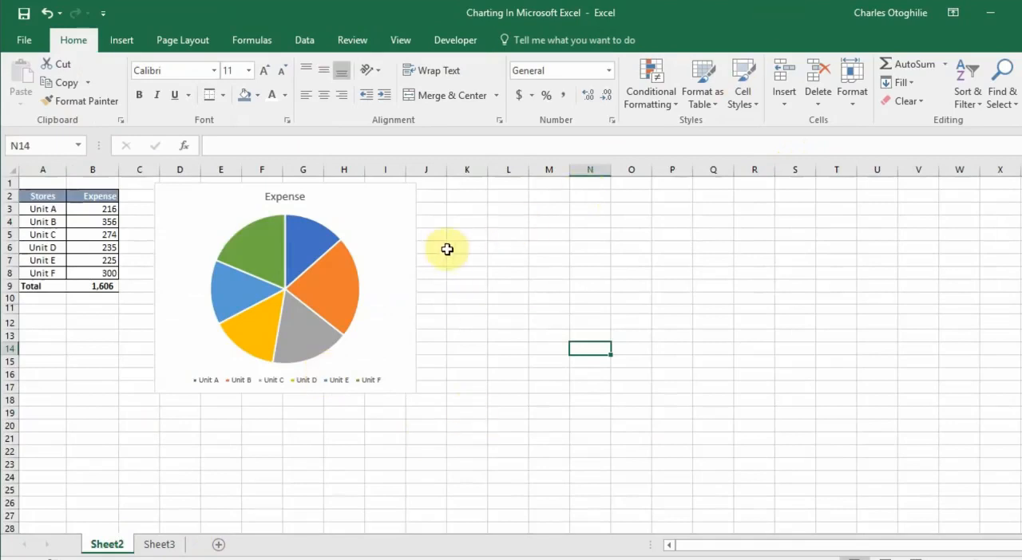
Move the pie chart from Sheet2 to a new chart sheet named Chart2
left_click(411, 250)
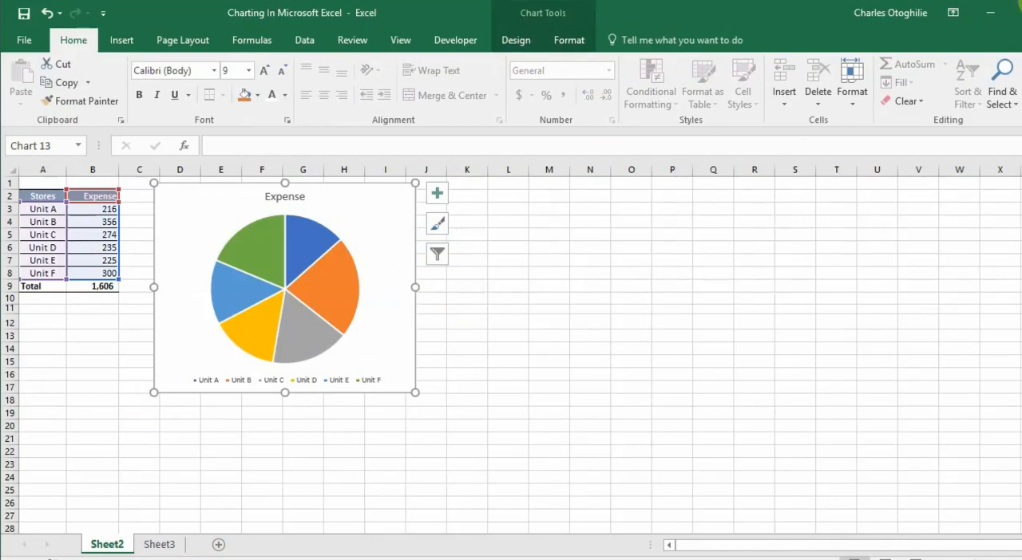
left_click(515, 44)
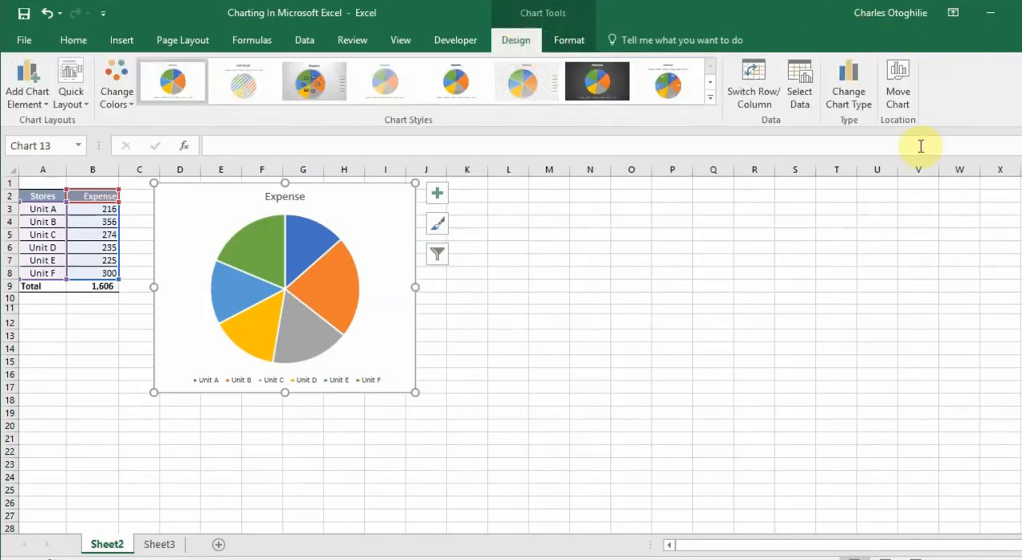
left_click(899, 94)
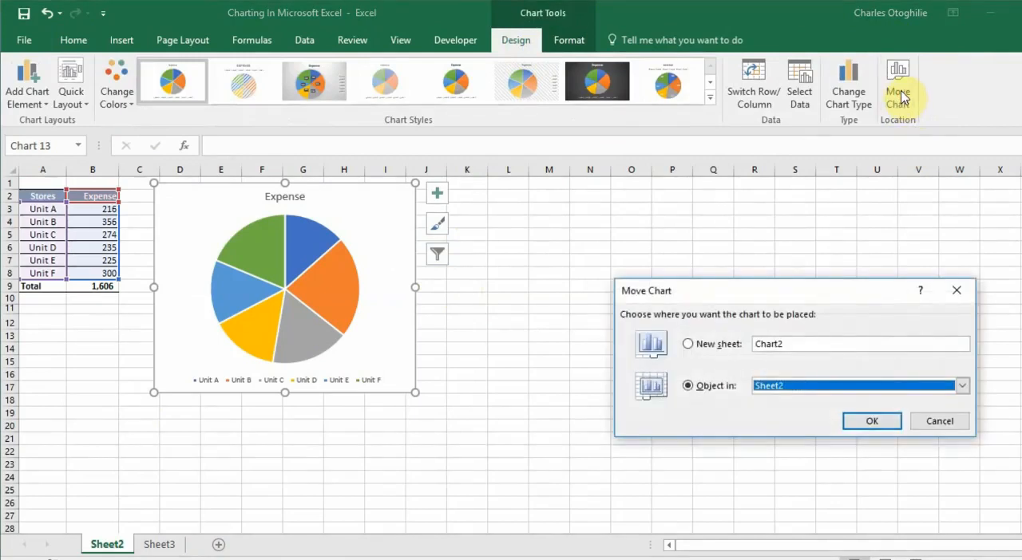
left_click(687, 346)
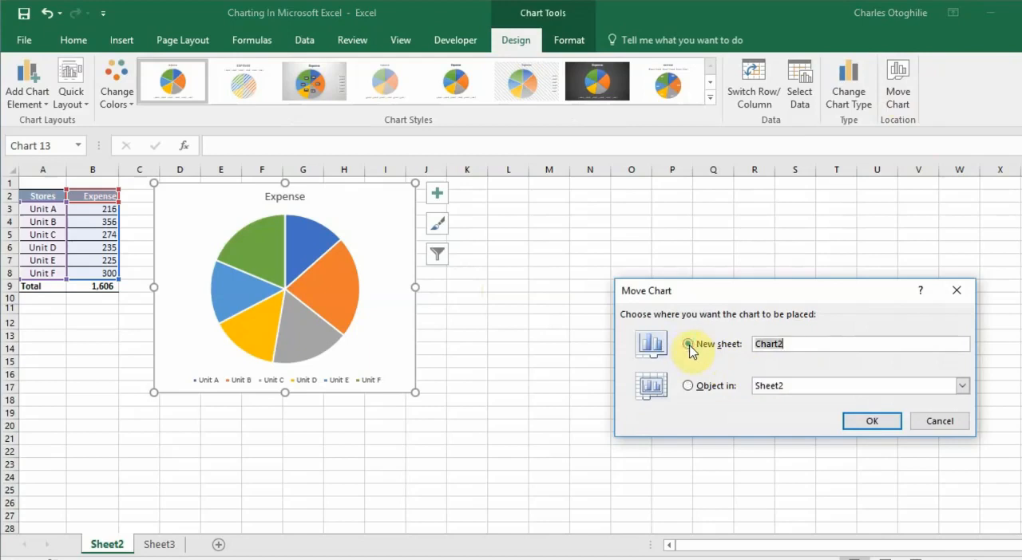
left_click(873, 422)
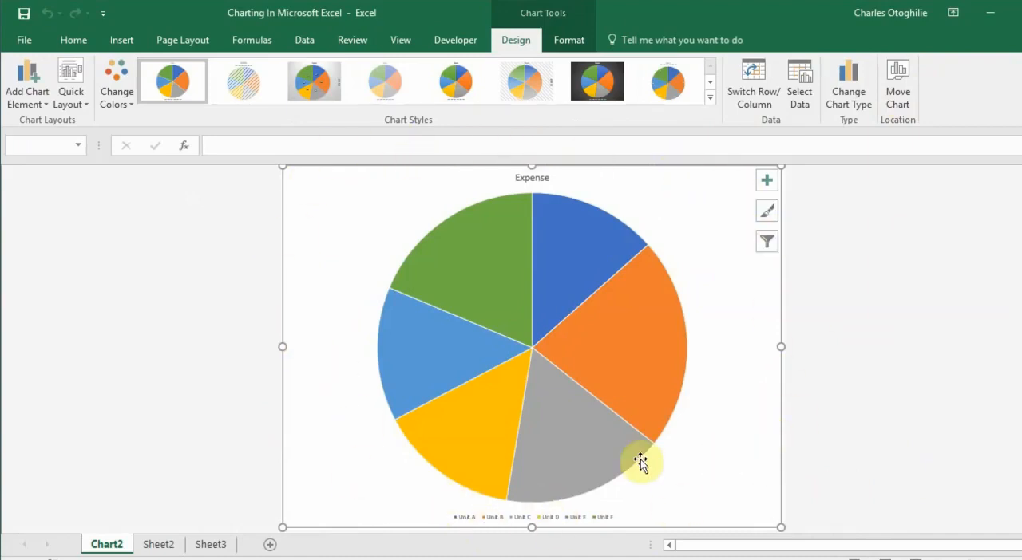
Move the chart back into Sheet2 as an object and place it beside the expense table
mouse_move(662, 410)
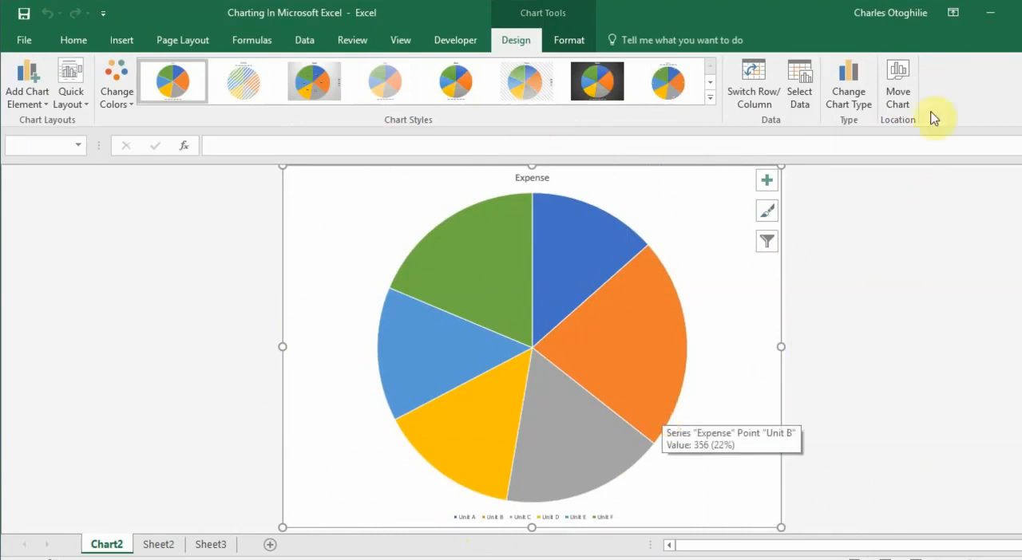
left_click(899, 94)
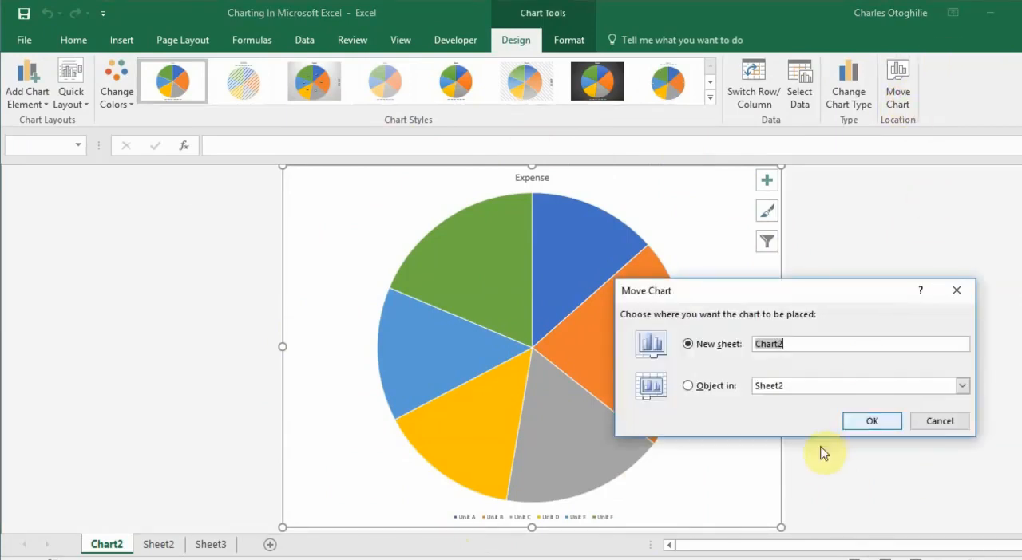
left_click(688, 387)
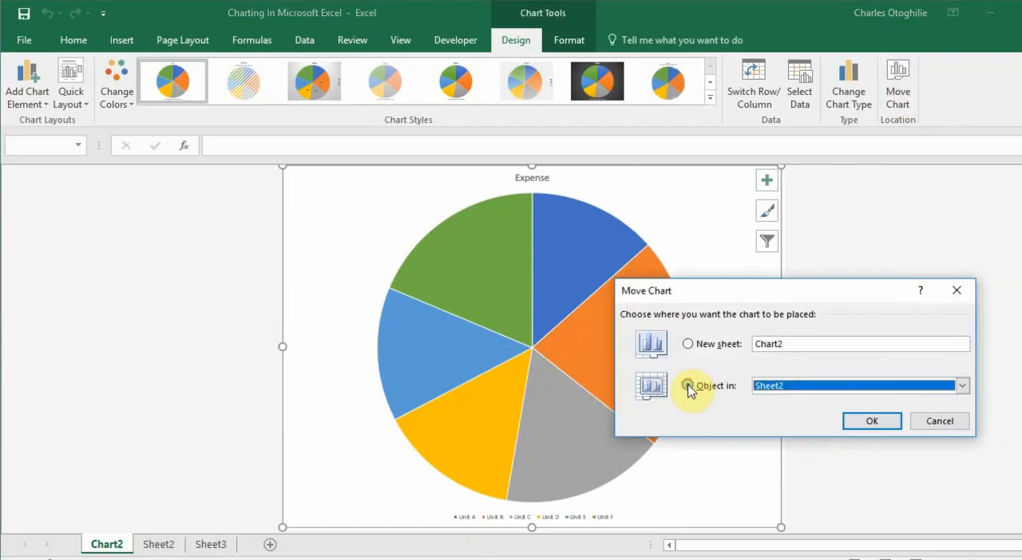
left_click(872, 421)
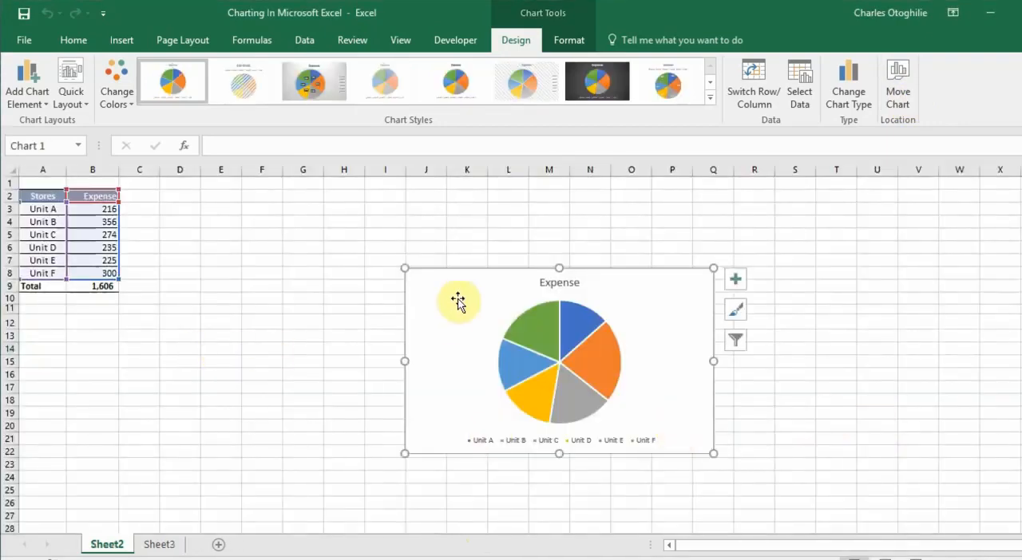
left_click_drag(472, 273, 226, 207)
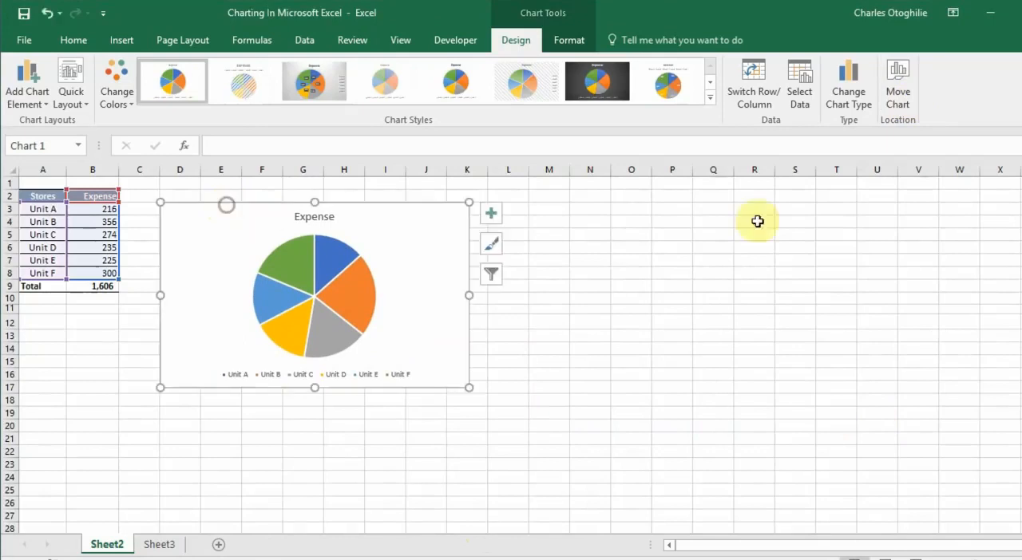
Move the pie chart from Sheet2 into Sheet3 as an object
left_click(899, 94)
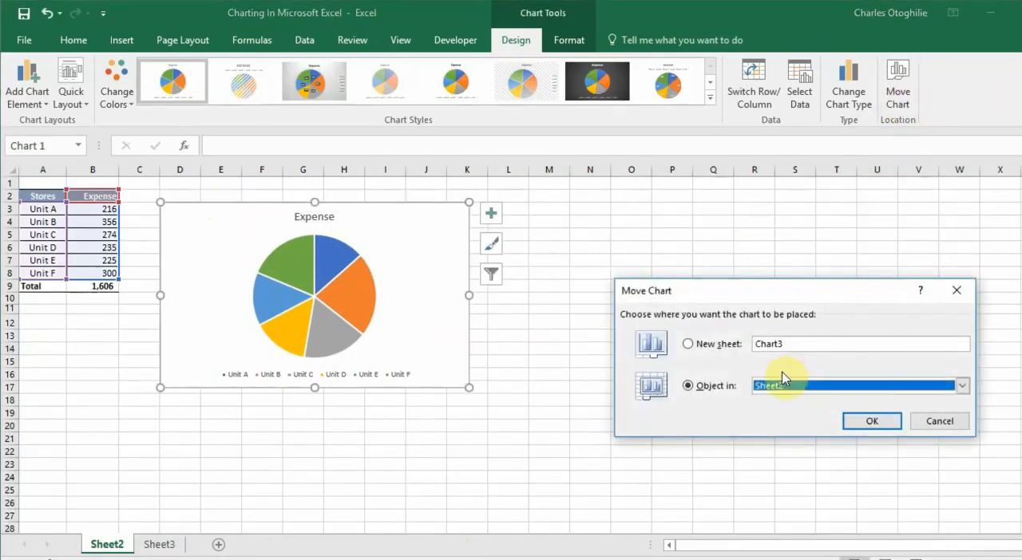
left_click(898, 387)
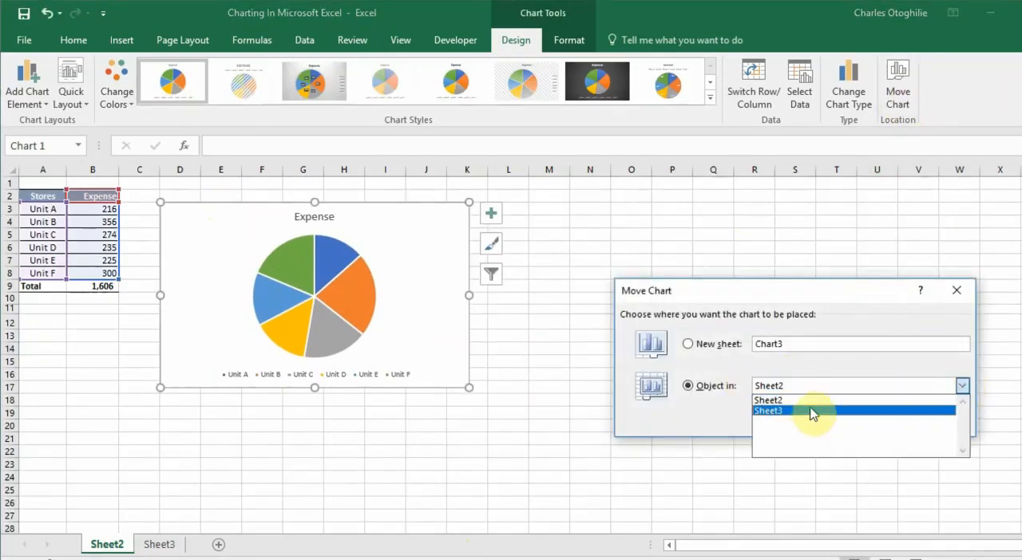
left_click(755, 412)
left_click(851, 421)
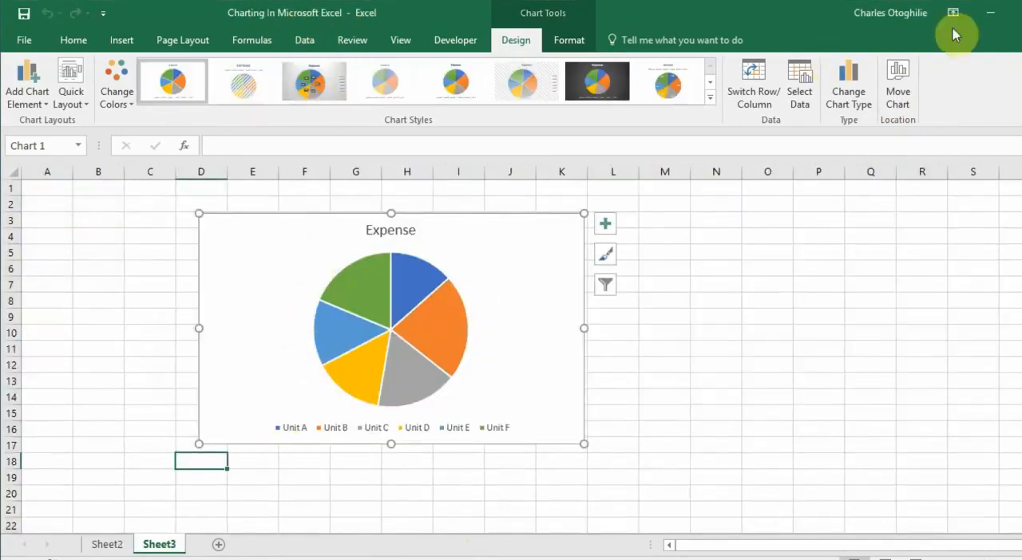
Move the pie chart from Sheet3 back into Sheet2 as an object and position it beside the expense table
left_click(911, 104)
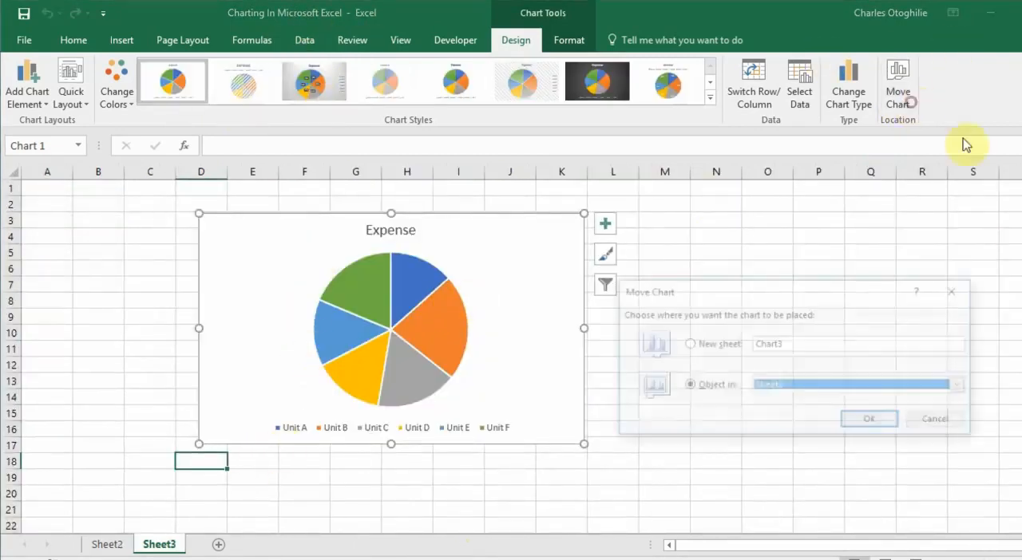
left_click(965, 386)
left_click(814, 401)
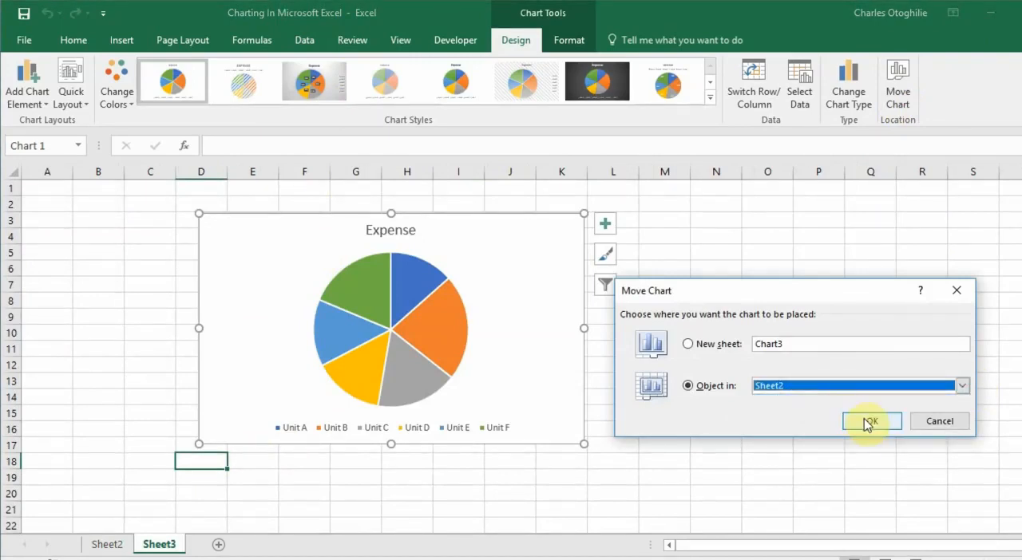
left_click(855, 421)
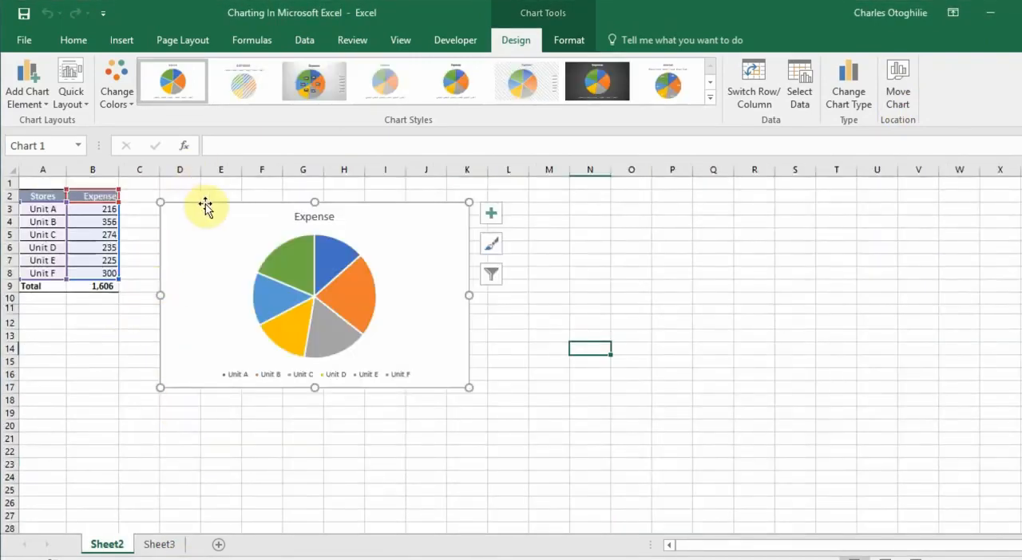
left_click_drag(205, 205, 187, 185)
left_click(252, 449)
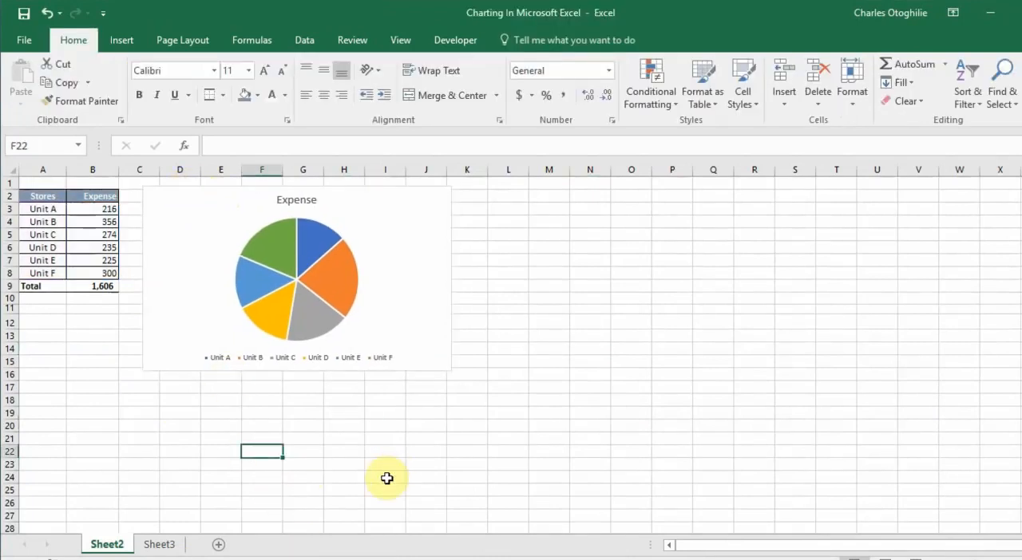
Preview the 3-D Pie, Pie of Pie, Bar of Pie and Doughnut variants for the expense chart
left_click(443, 288)
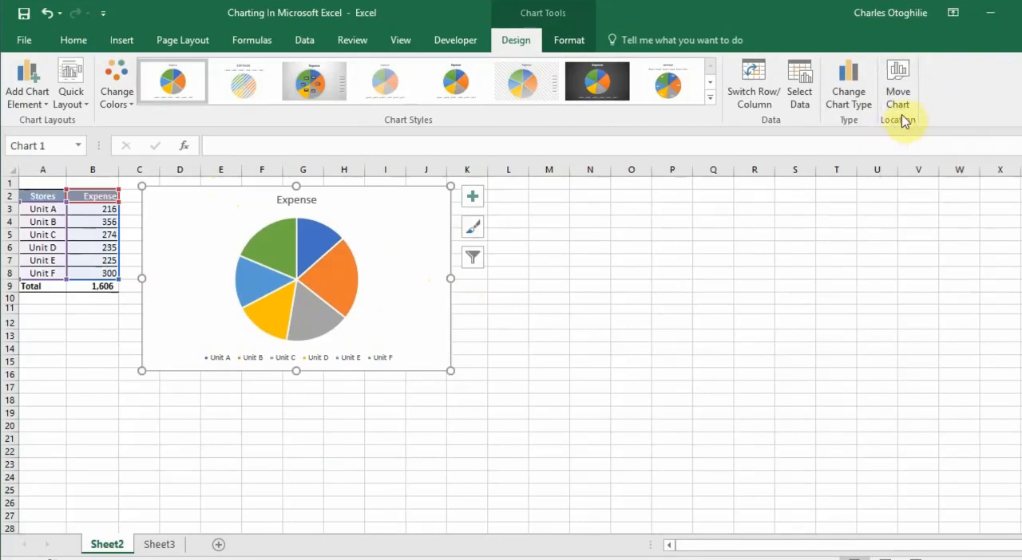
left_click(853, 99)
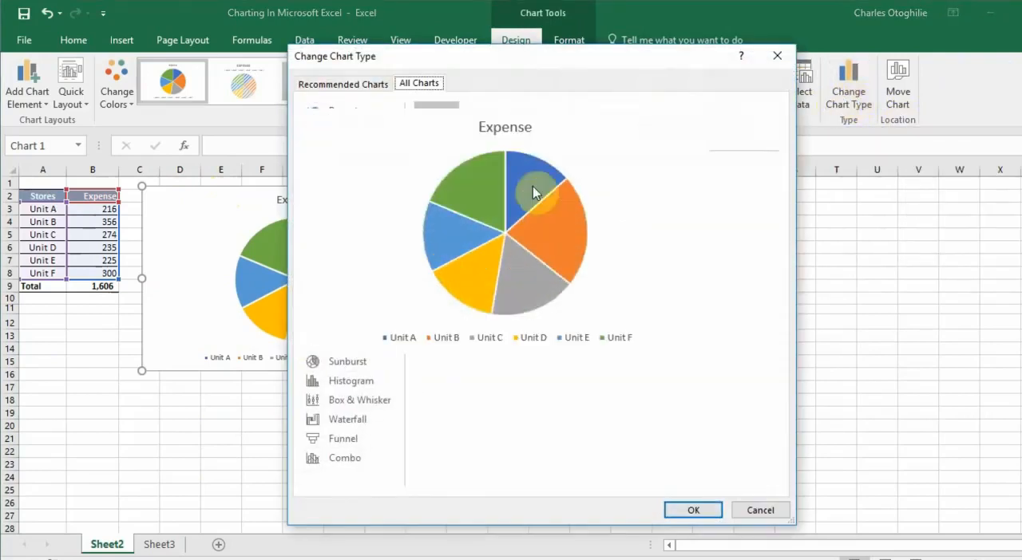
left_click(480, 121)
left_click(519, 120)
left_click(580, 124)
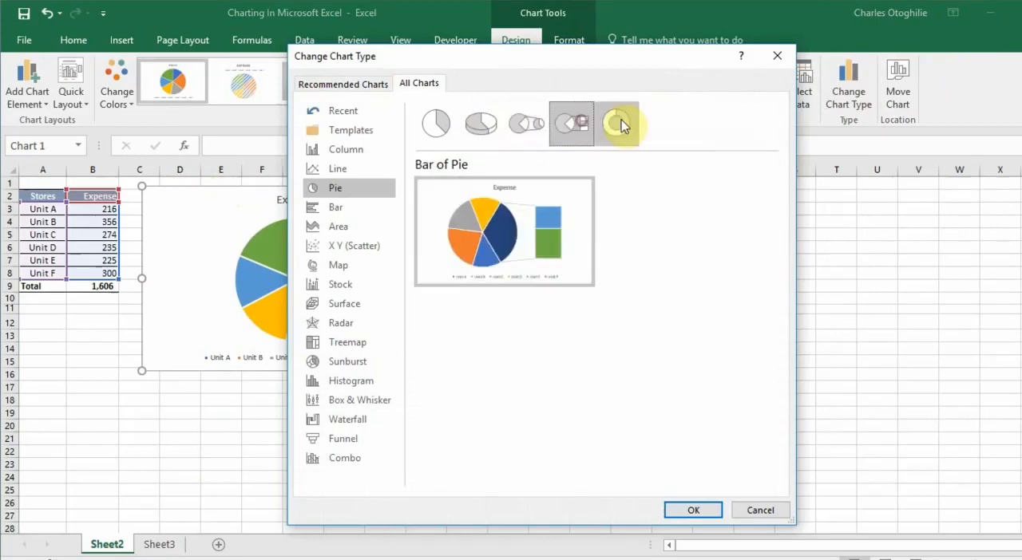
left_click(616, 123)
Preview the line, bar, scatter, area and map chart types for the expense data and keep the plain Pie type
left_click(339, 169)
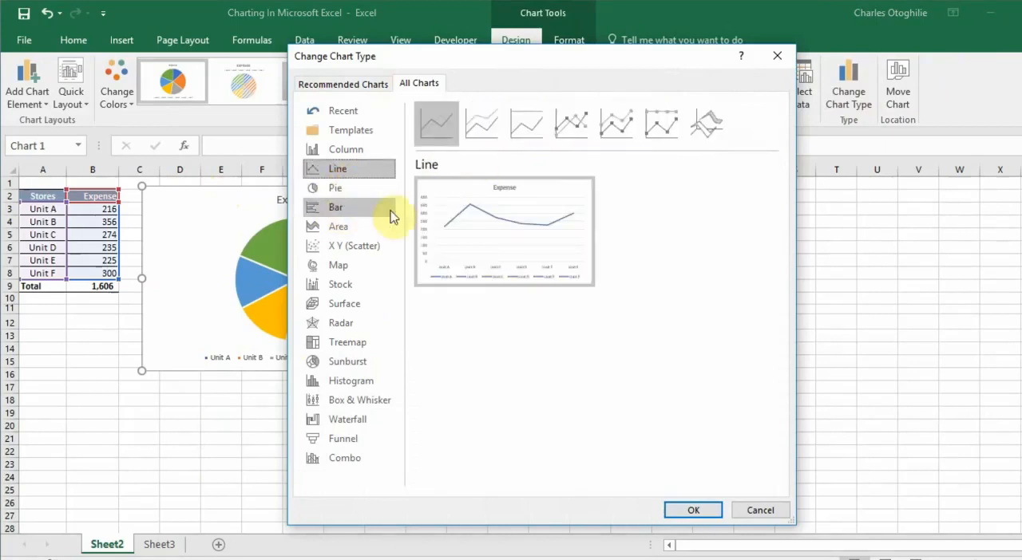
left_click(345, 209)
left_click(356, 245)
left_click(354, 227)
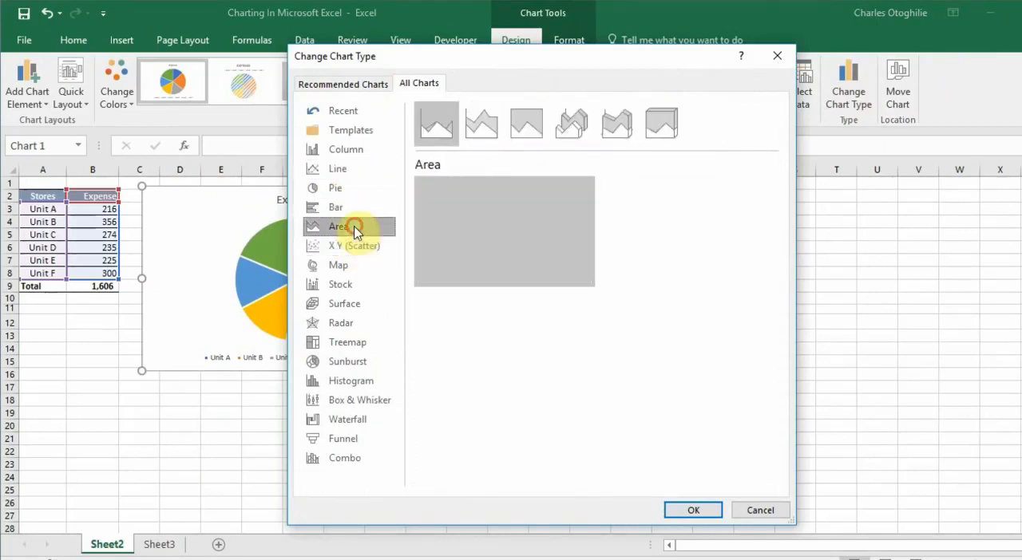
left_click(351, 264)
left_click(355, 206)
left_click(360, 188)
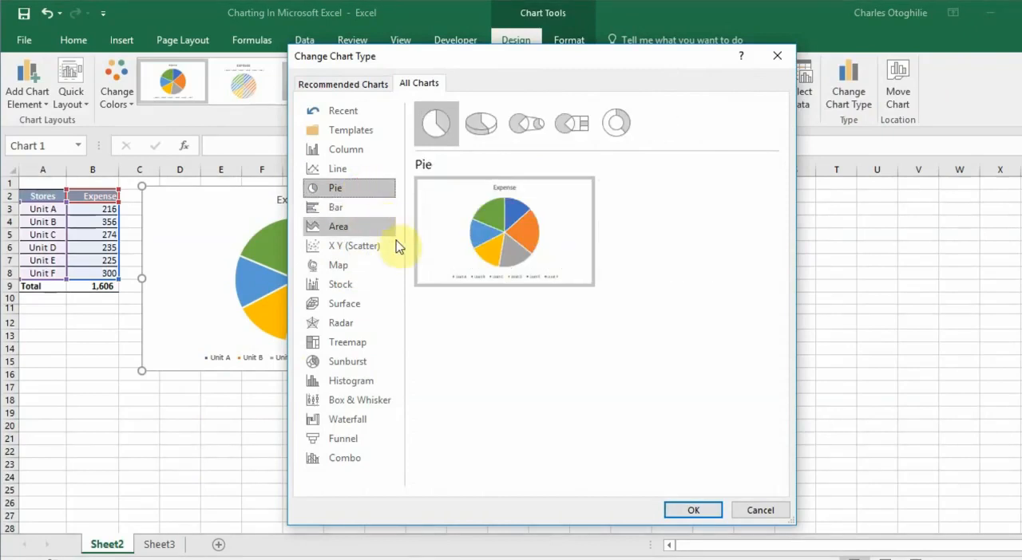
left_click(691, 512)
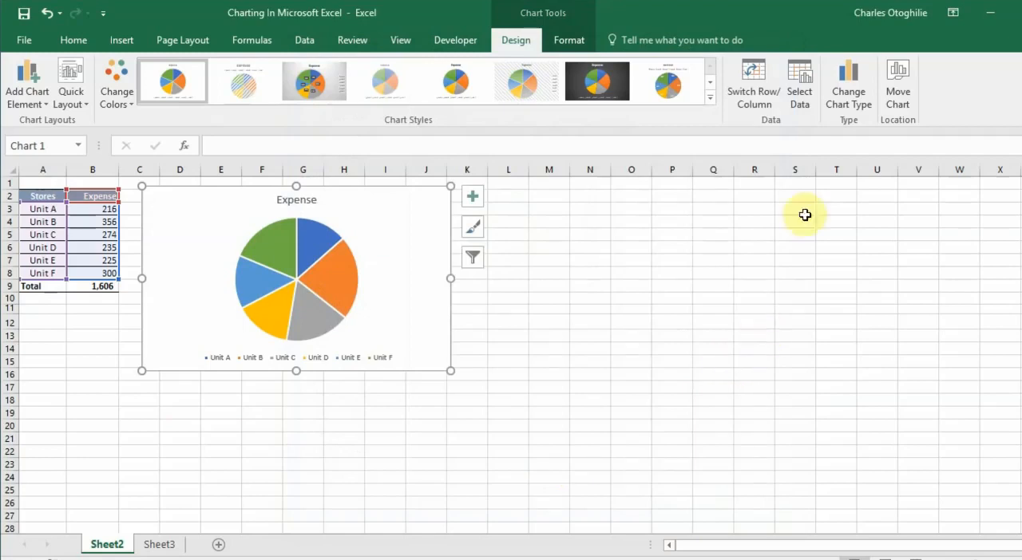
Try switching rows and columns in the chart's data source and restore the original arrangement
left_click(805, 99)
left_click_drag(763, 274, 695, 153)
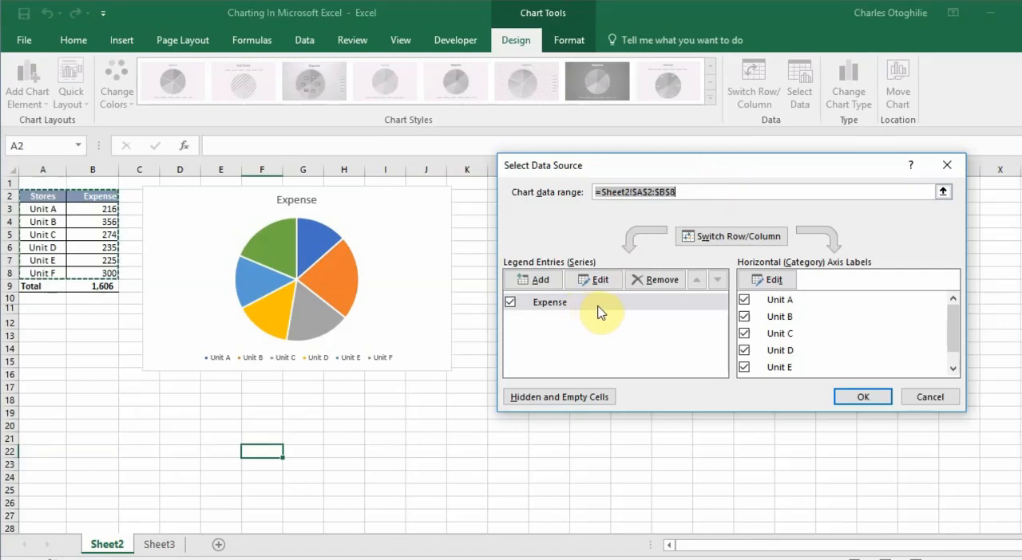
left_click(734, 237)
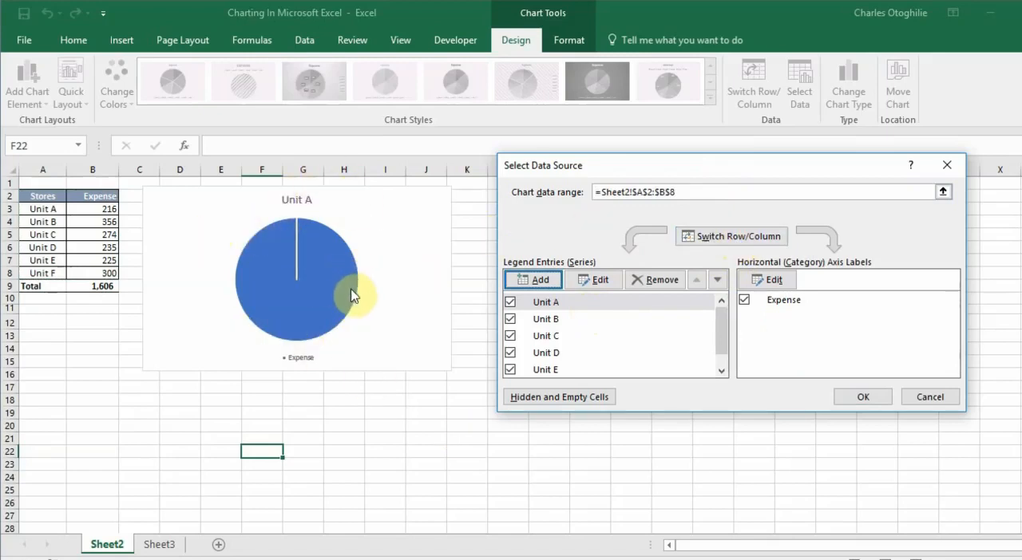
left_click(755, 241)
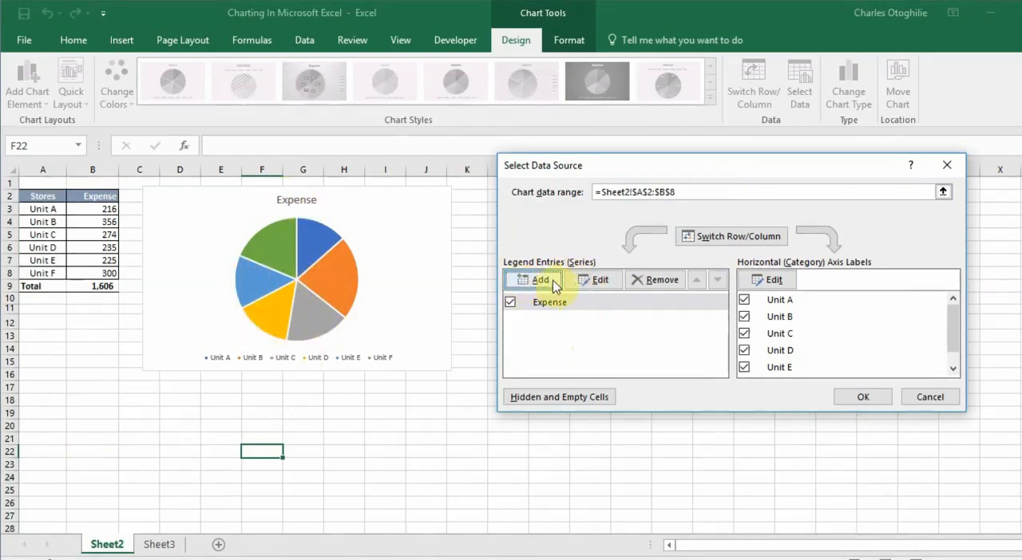
Examine which cells supply the Expense series name and values, and close the data source settings
left_click(601, 283)
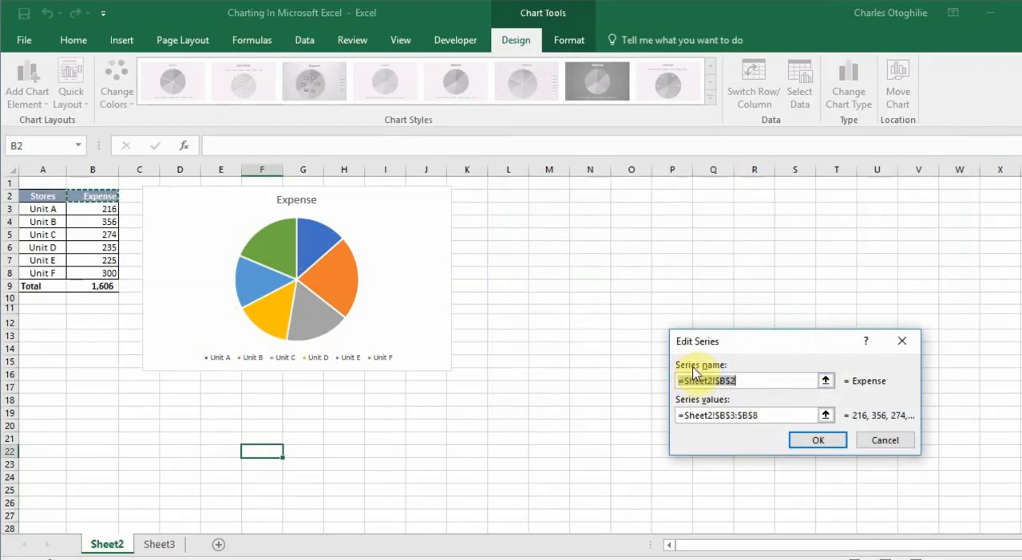
left_click(733, 381)
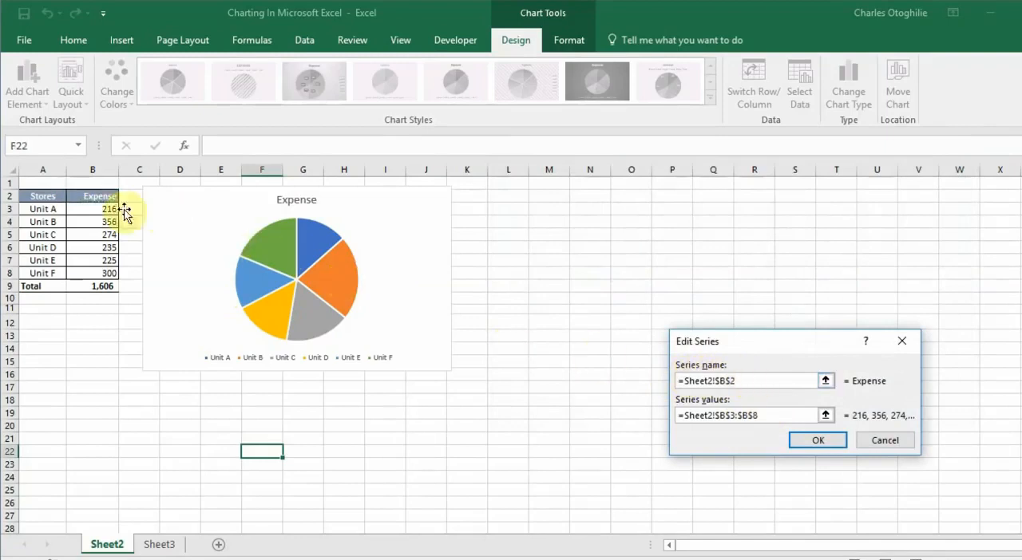
left_click(764, 416)
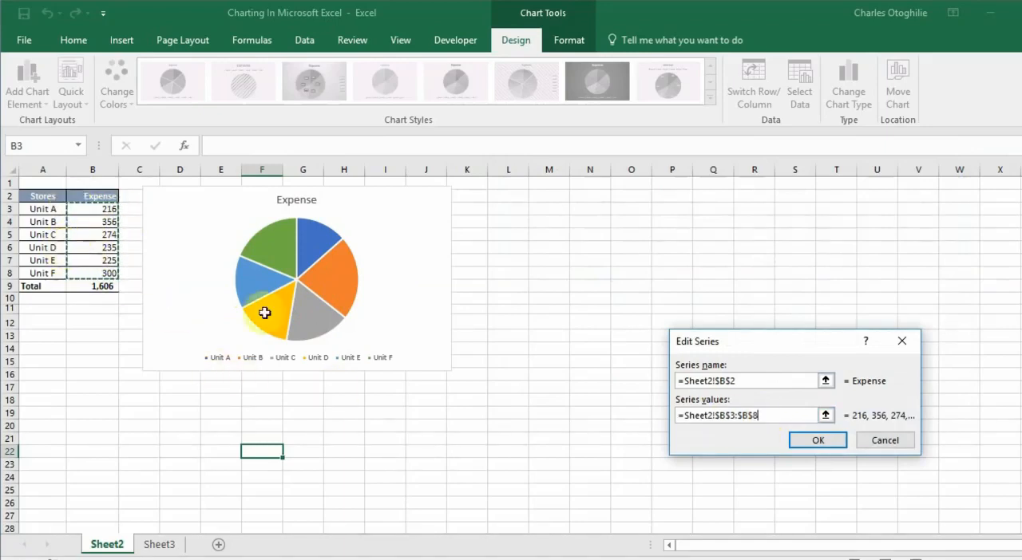
left_click(763, 380)
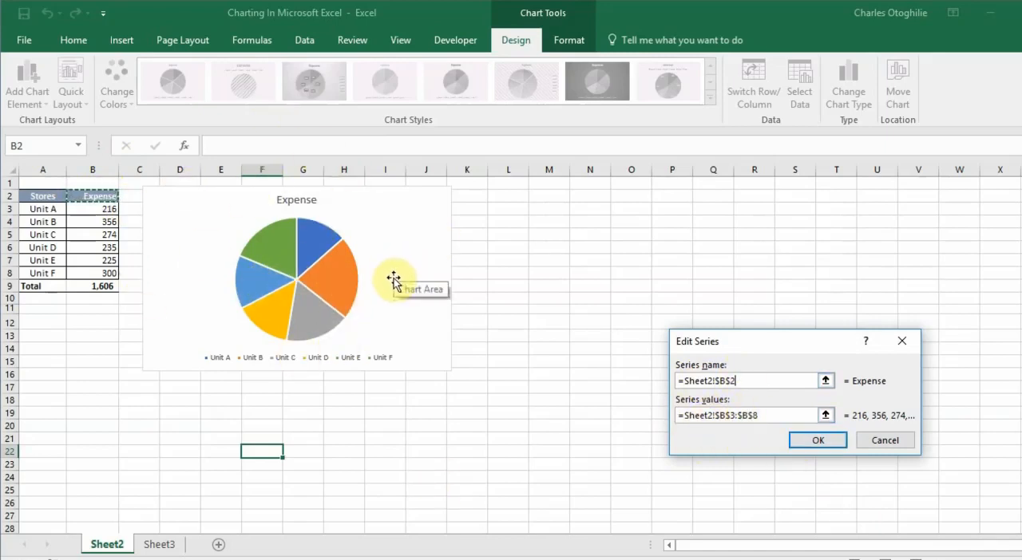
left_click(825, 442)
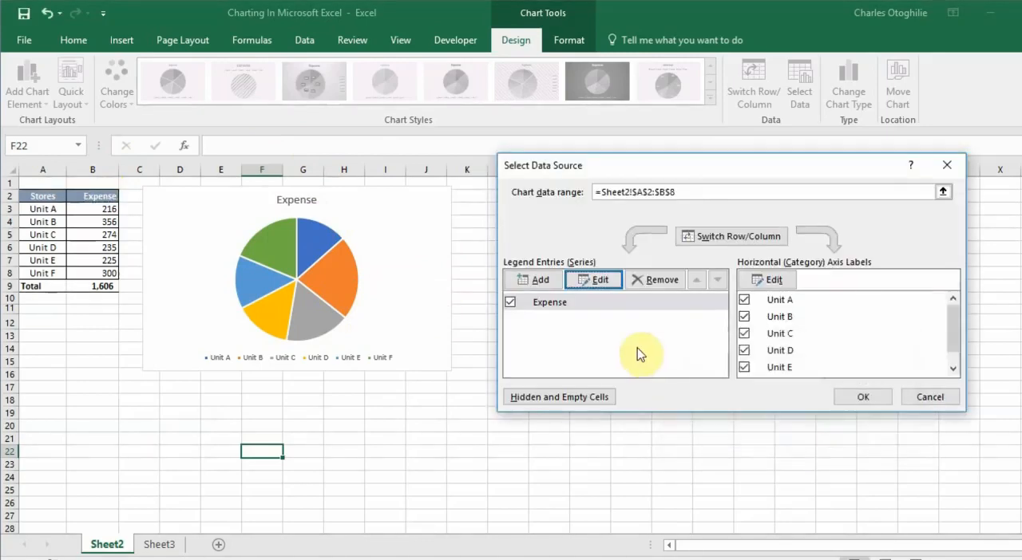
left_click(866, 404)
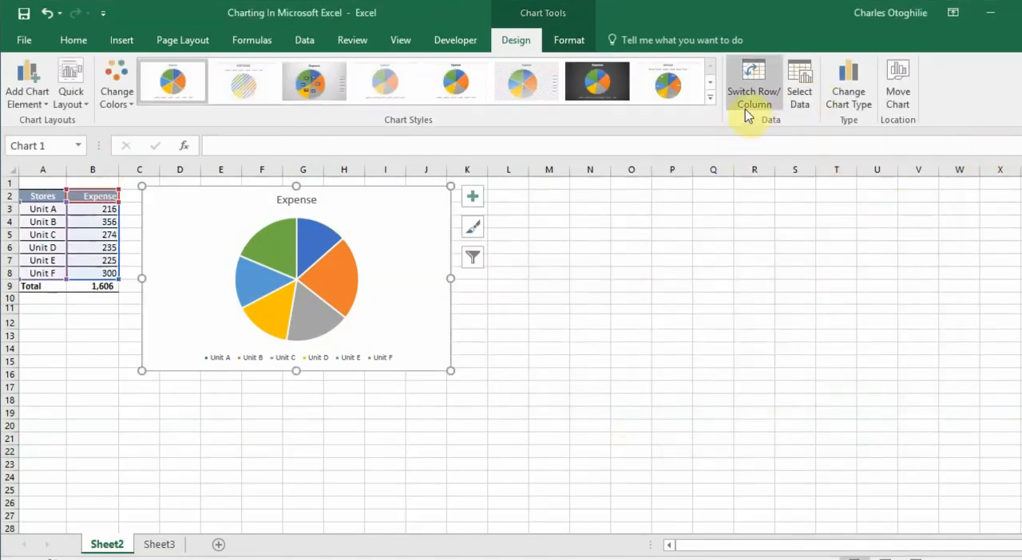
Switch the chart's rows and columns directly and back again, and preview the available chart styles
left_click(760, 97)
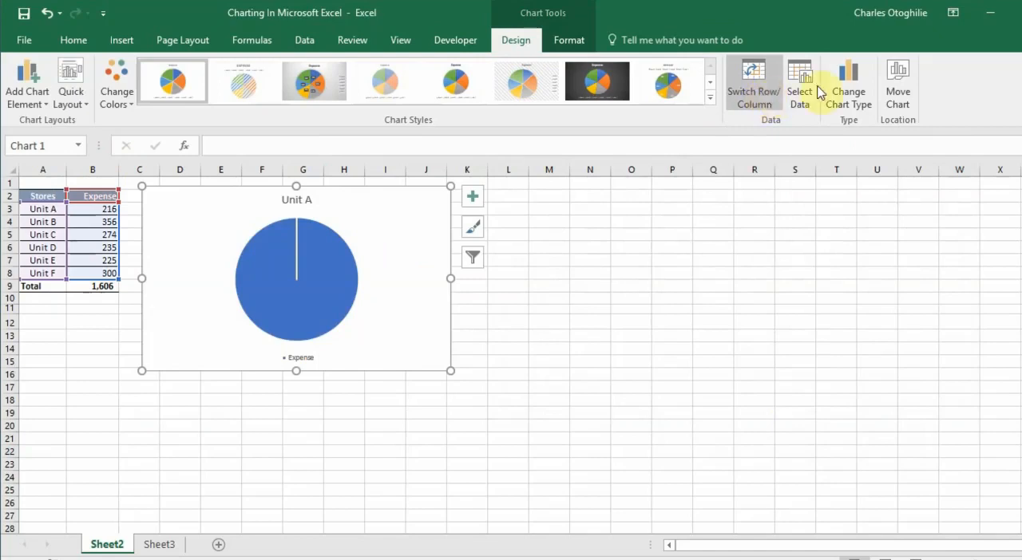
left_click(750, 108)
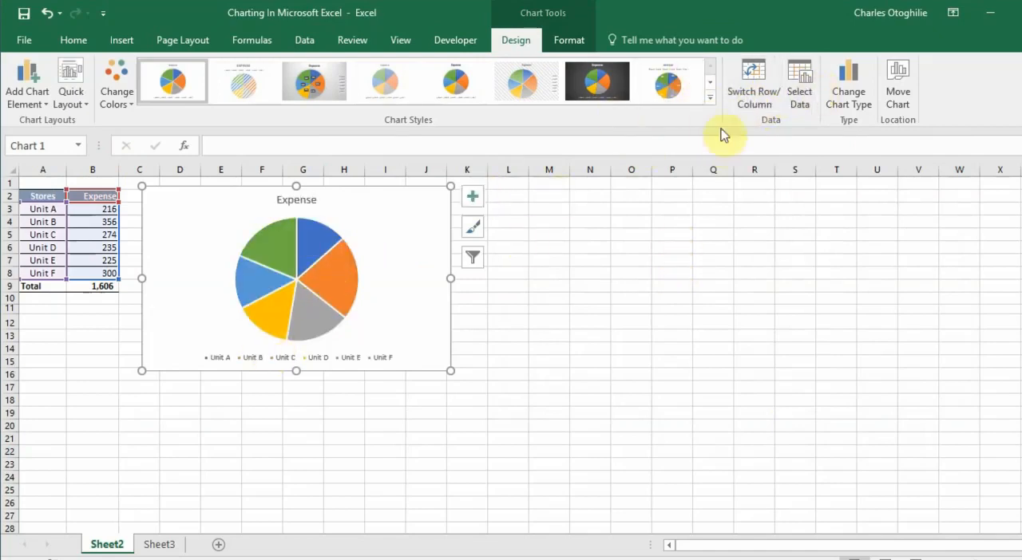
left_click(710, 96)
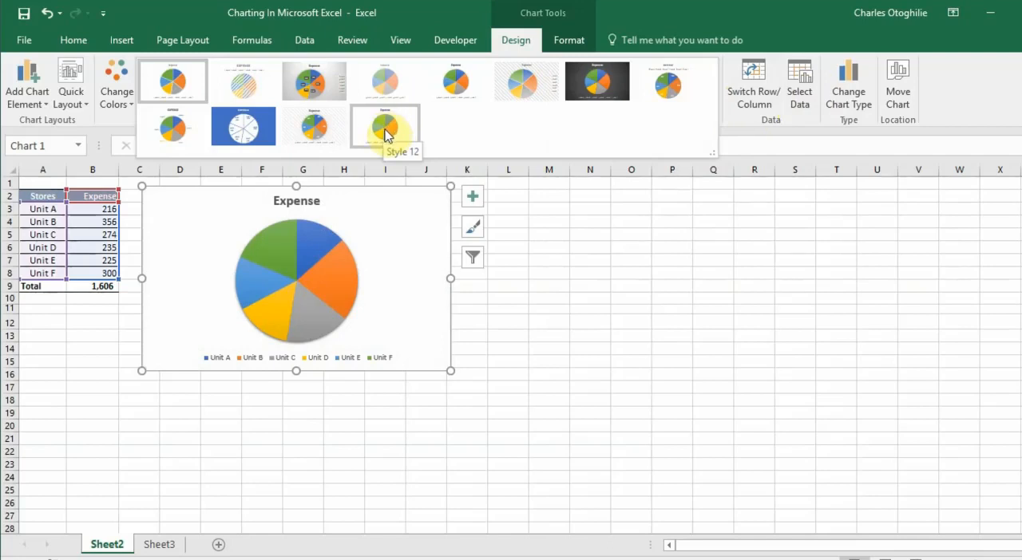
left_click(528, 283)
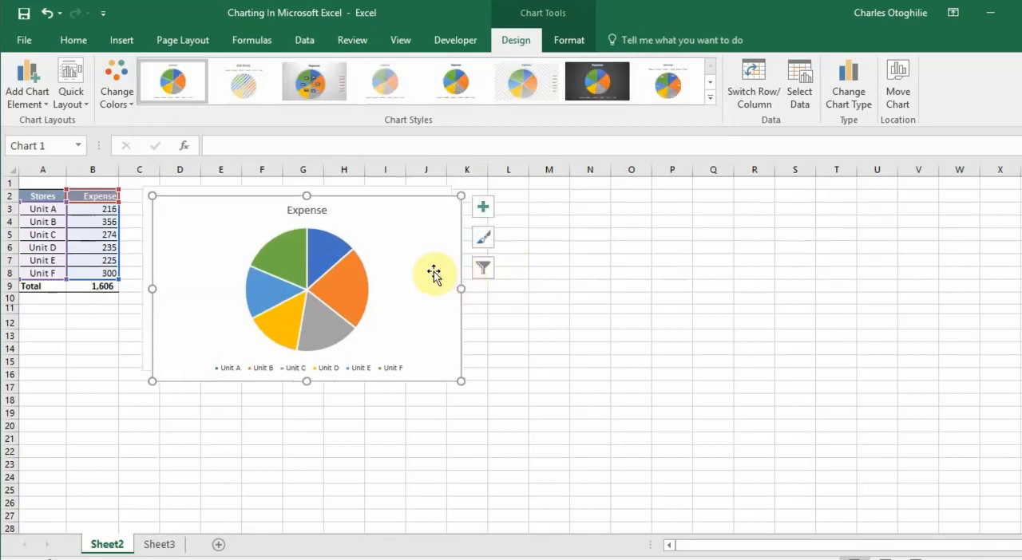
Place a duplicate of the pie chart beside the original and apply the dark-background chart style to it
left_click_drag(455, 217, 771, 217)
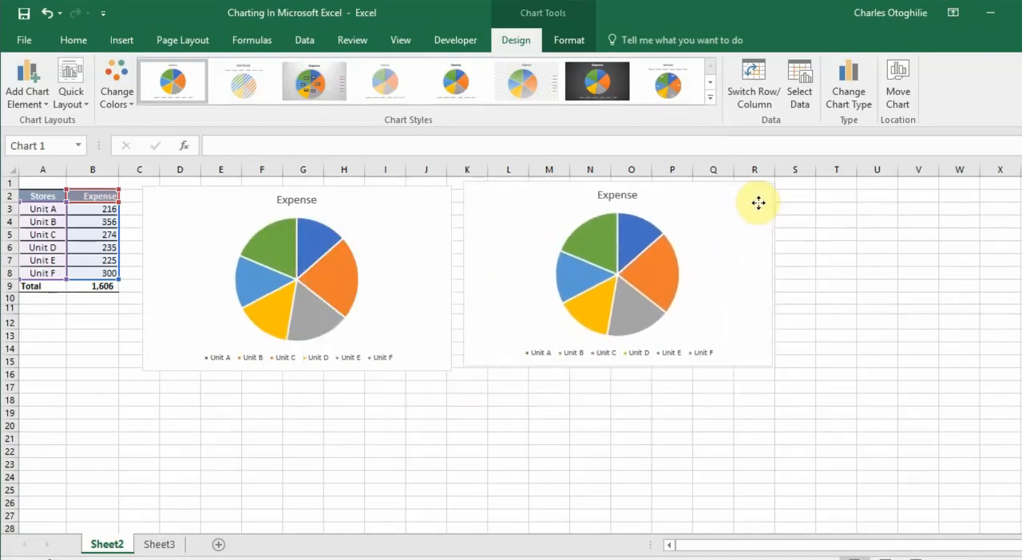
left_click(752, 210)
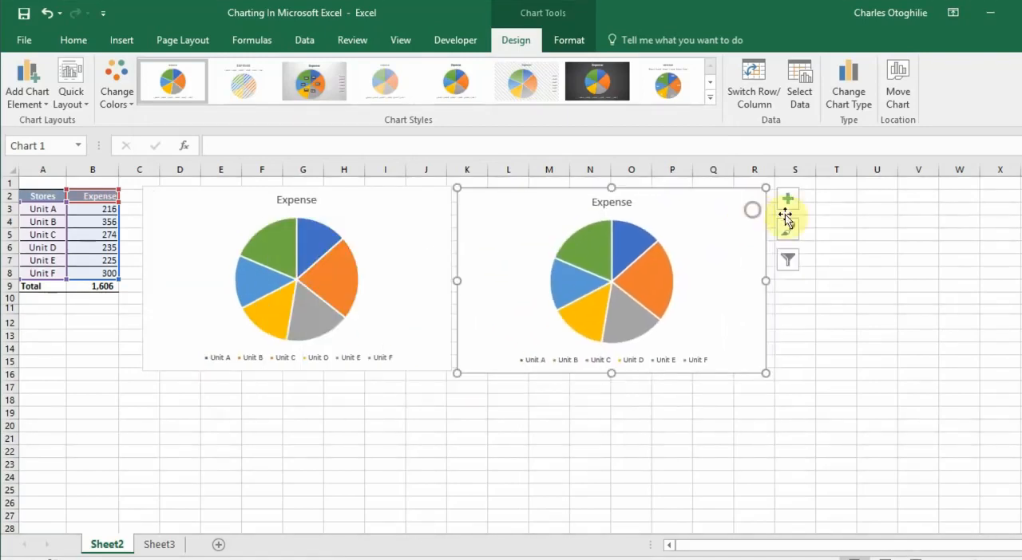
left_click(611, 91)
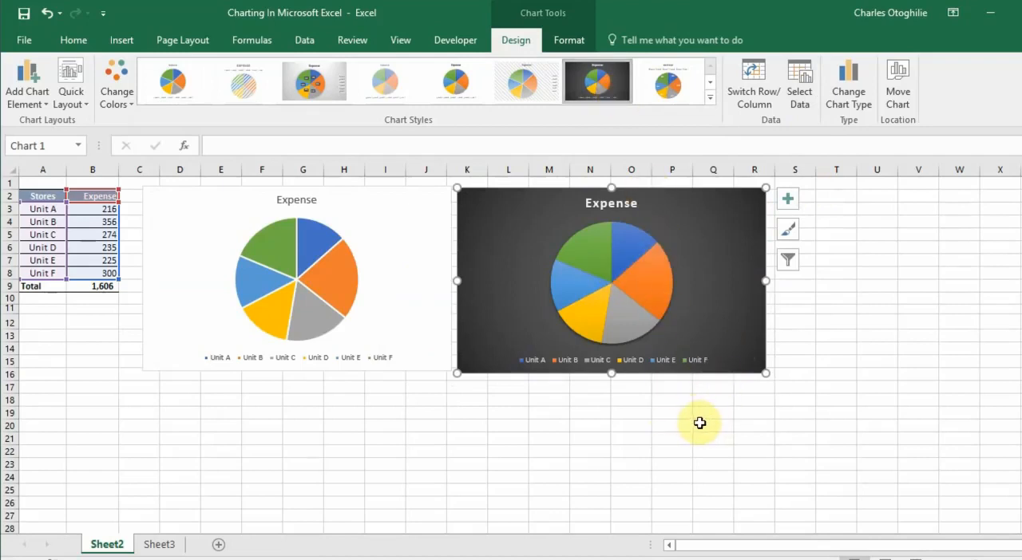
left_click(903, 348)
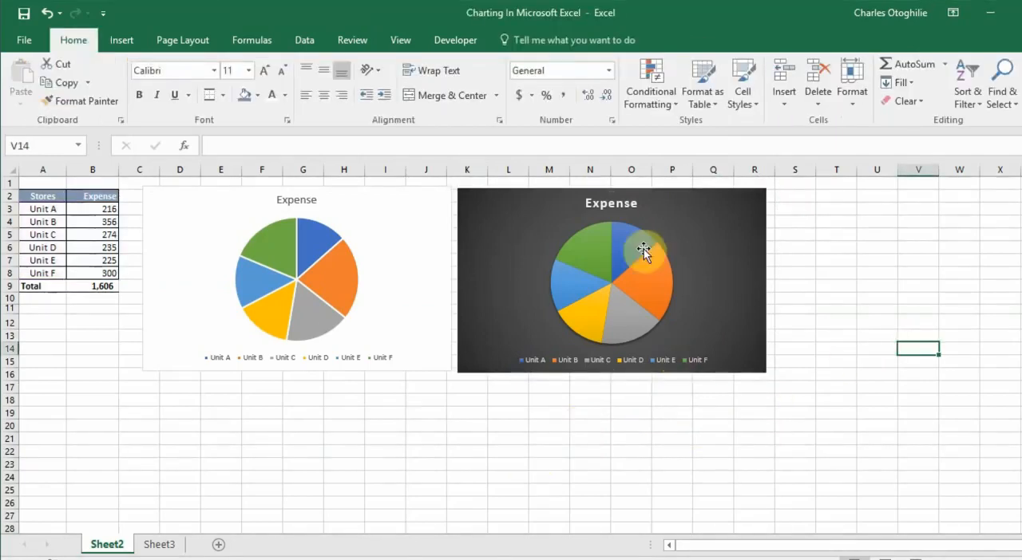
Recolor the dark pie chart with the monochromatic blue palette that runs from light to dark
left_click(555, 198)
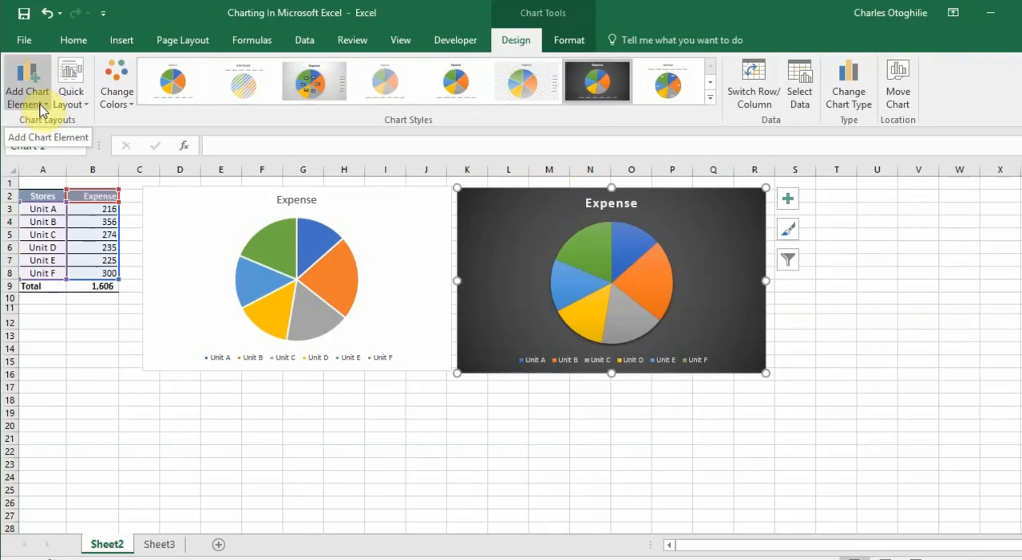
left_click(133, 109)
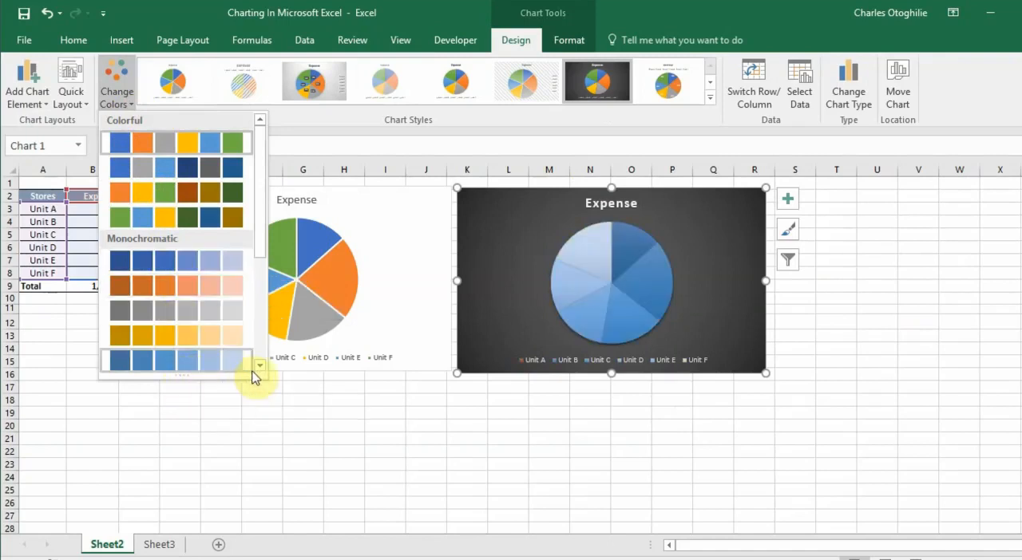
scroll(260, 367, "down", 3)
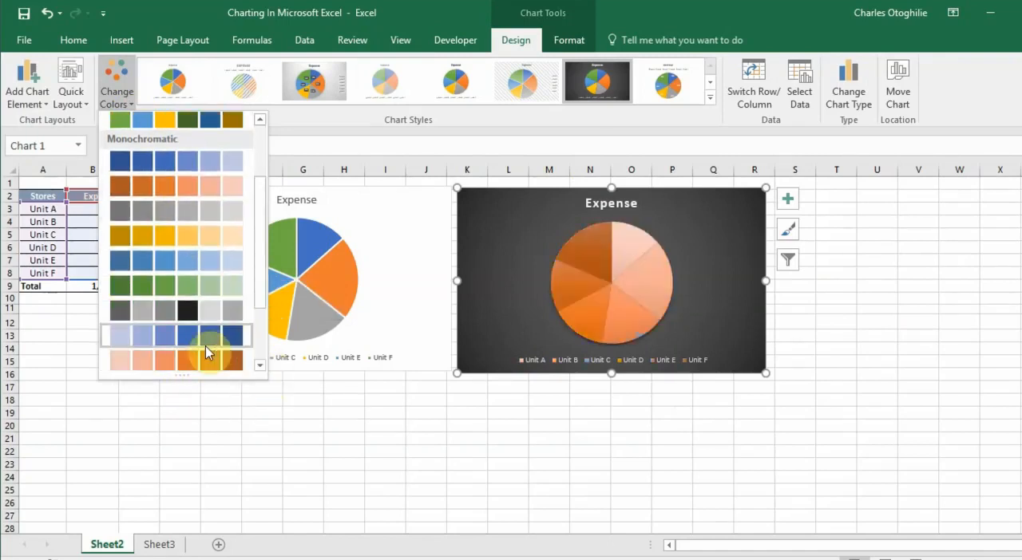
left_click(204, 337)
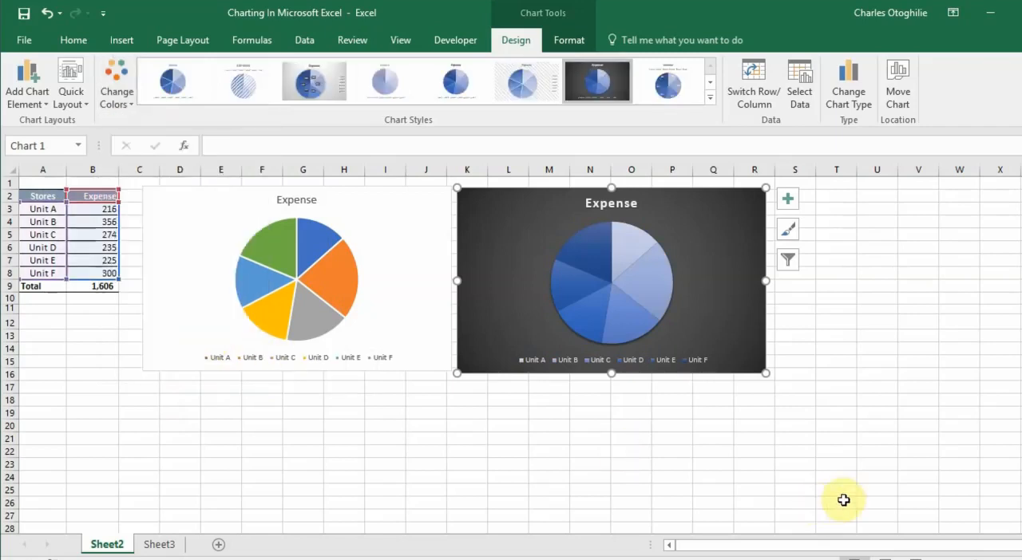
Apply quick layout Layout 4, with category and value data labels, to the dark pie chart
left_click(711, 96)
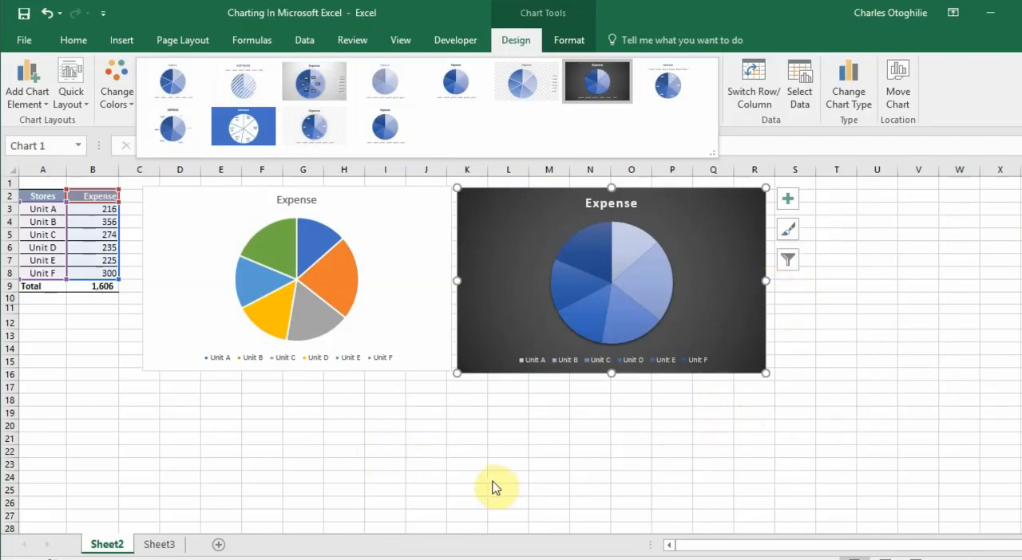
left_click(528, 427)
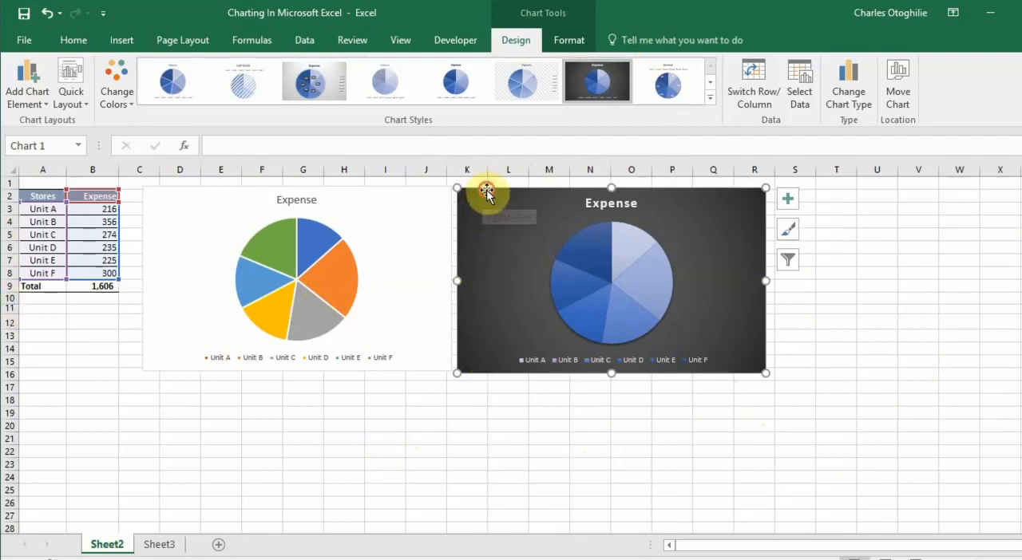
left_click(87, 105)
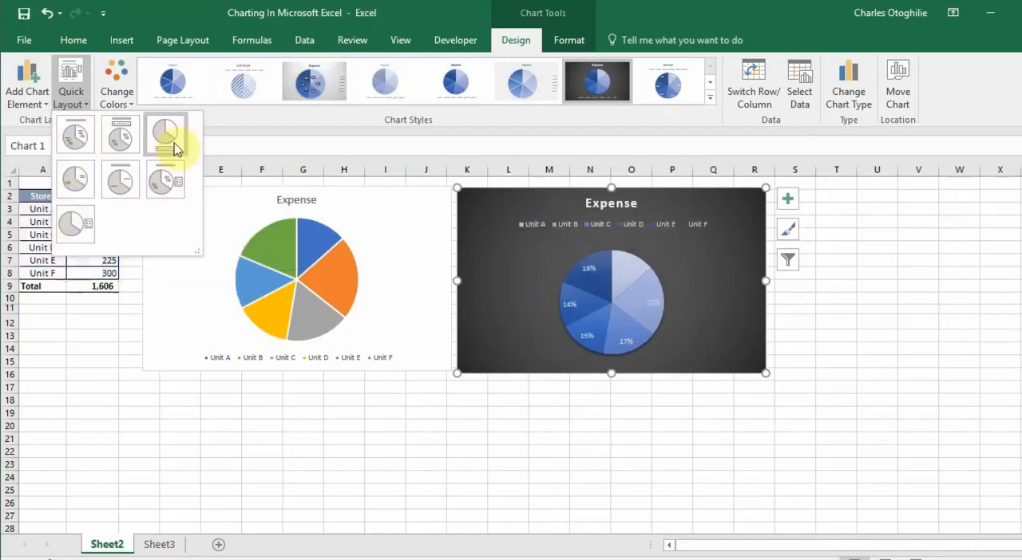
left_click(82, 188)
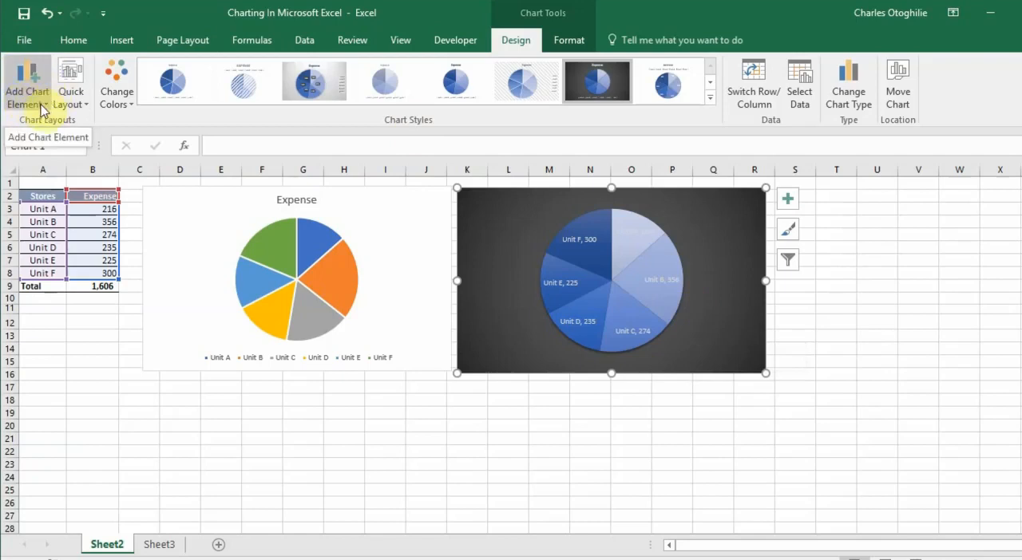
Place a duplicate of the original pie chart below it and recolor it with the first monochromatic blue palette, dark to light
left_click(170, 193)
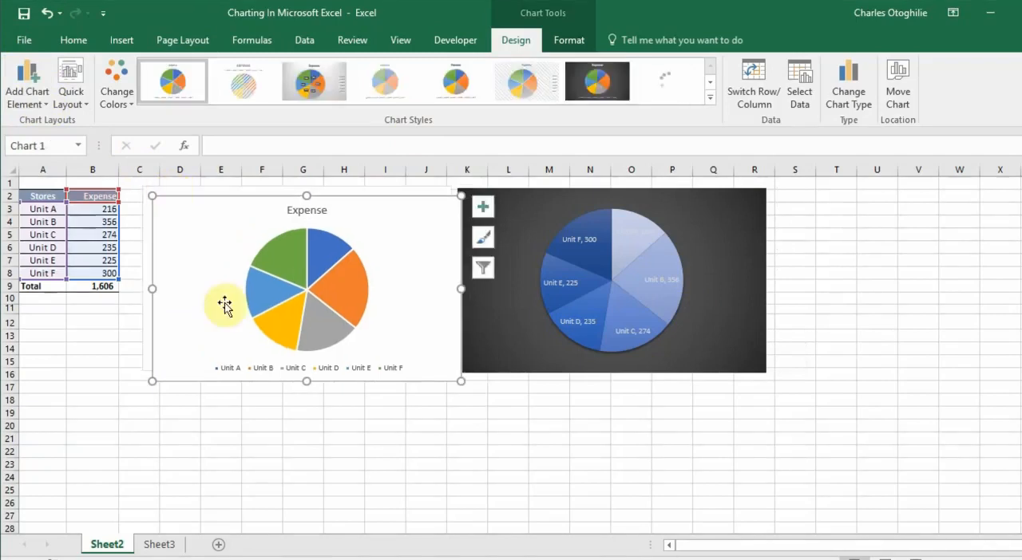
left_click_drag(206, 336, 188, 452)
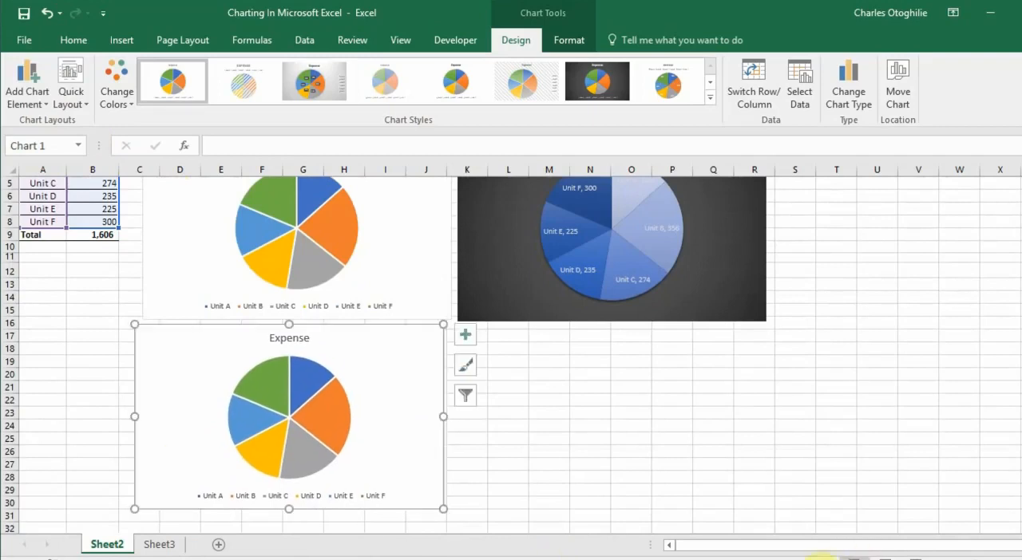
left_click(131, 104)
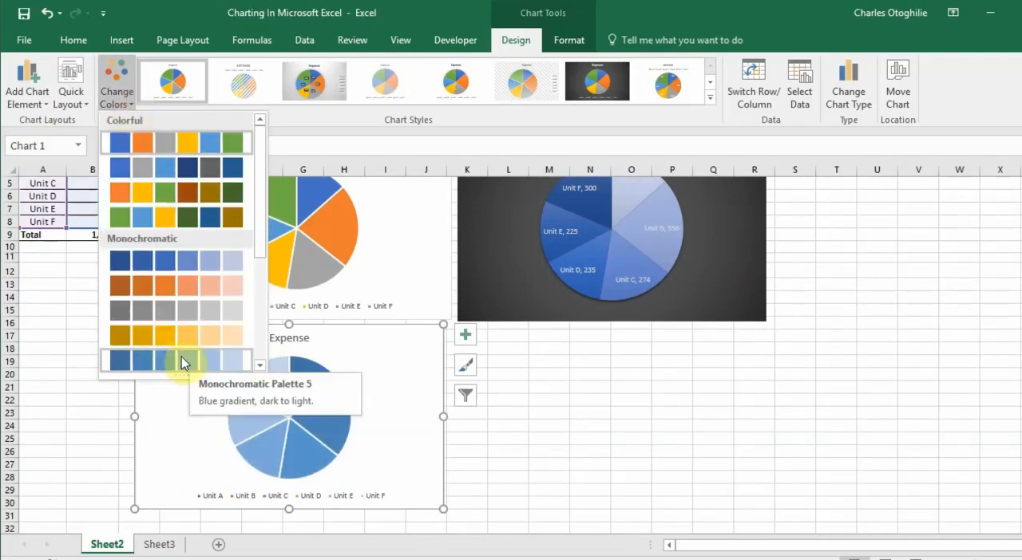
left_click(191, 261)
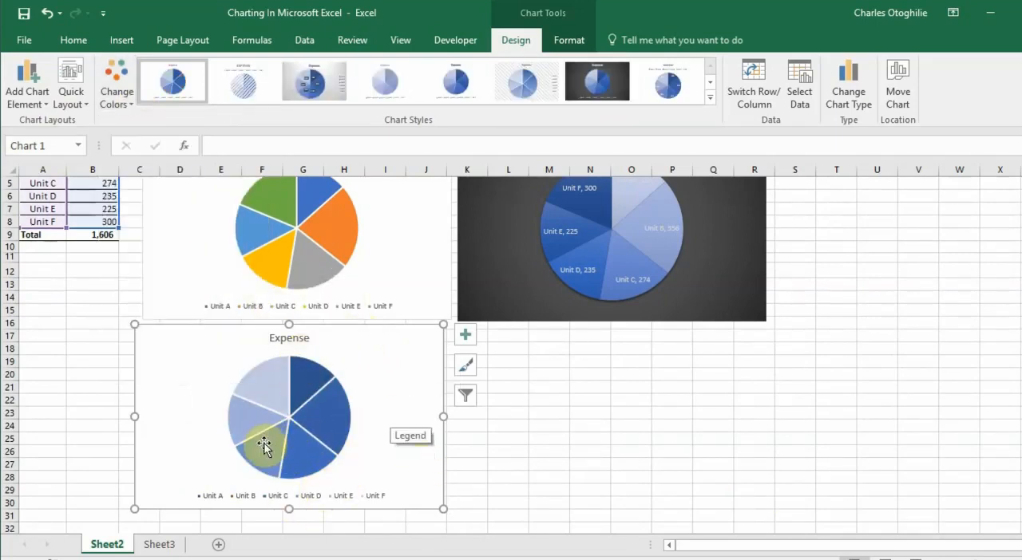
Set the blue duplicate's chart title above the chart and change its text to "Expense In $'m"
left_click(38, 110)
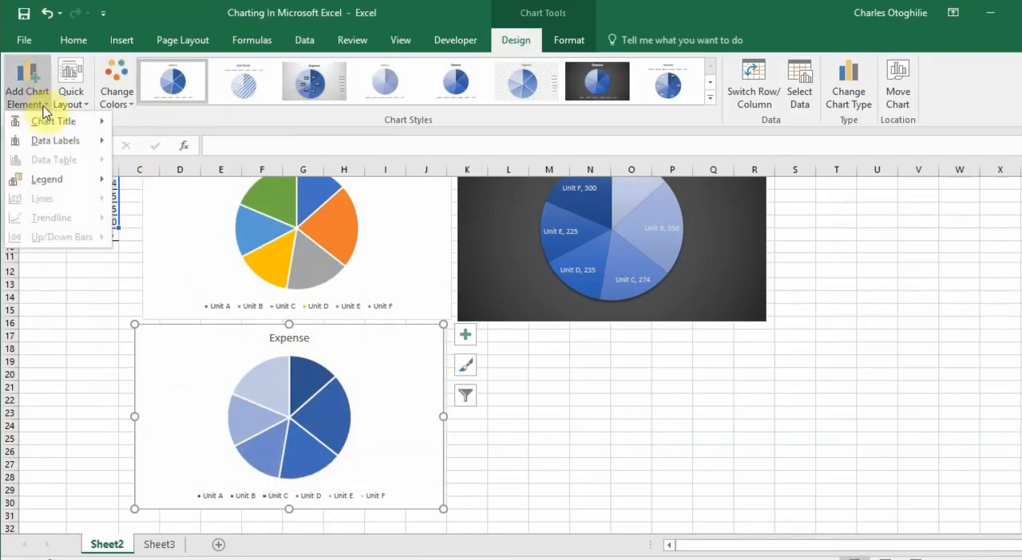
mouse_move(48, 128)
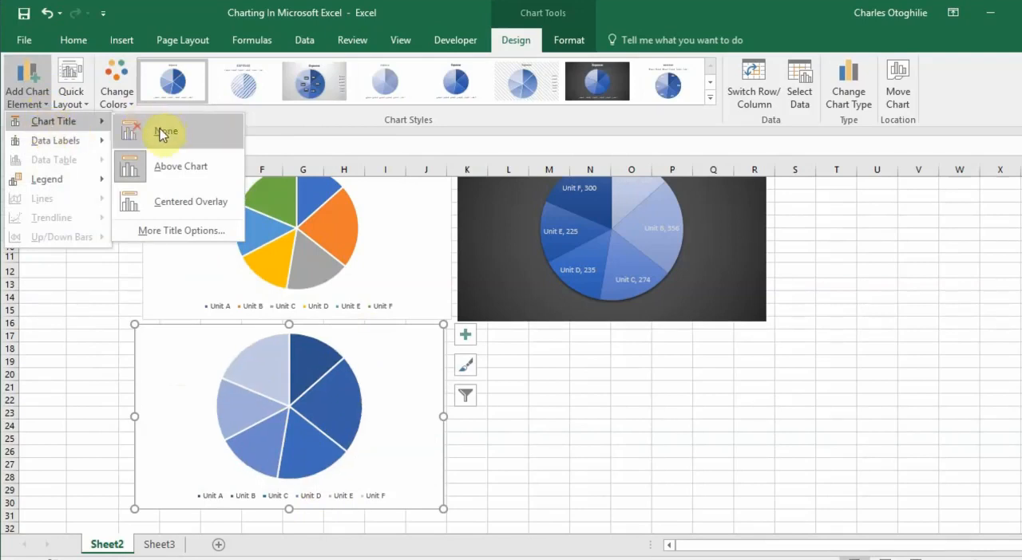
left_click(158, 168)
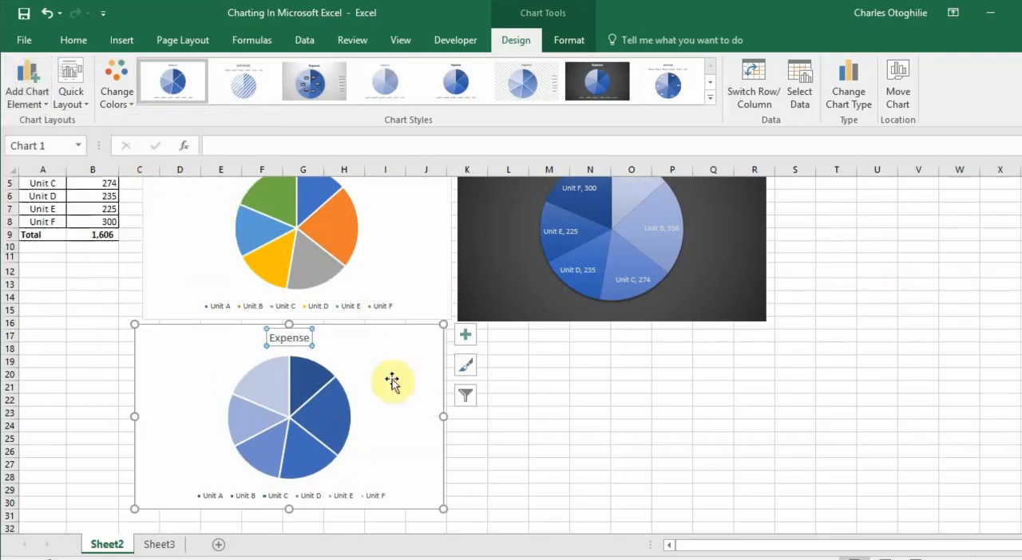
left_click(311, 340)
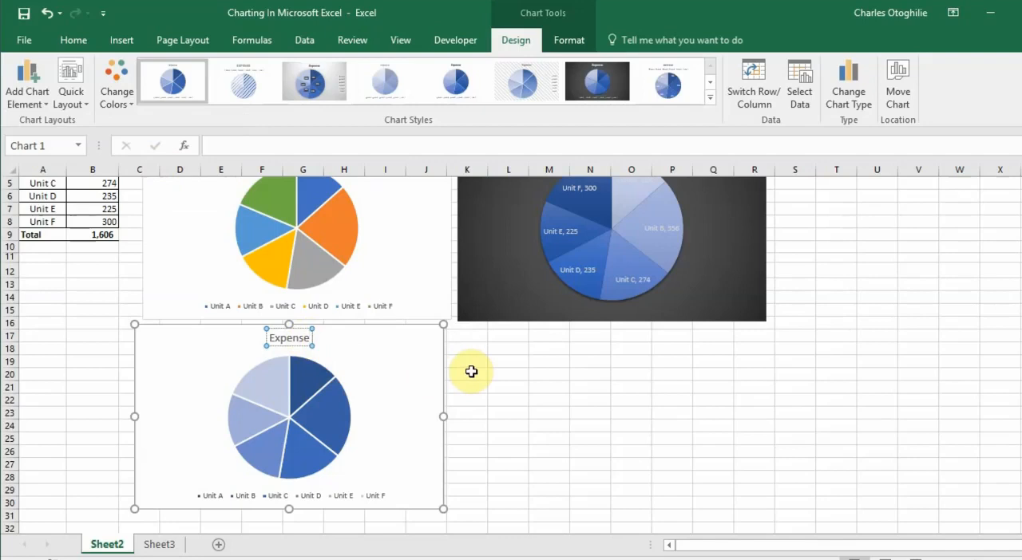
type("In")
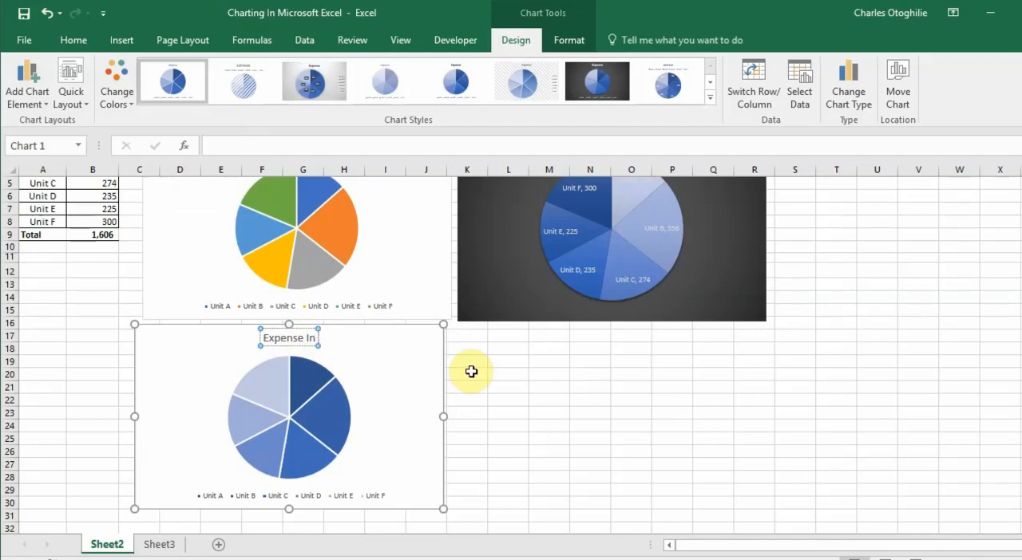
type(" $")
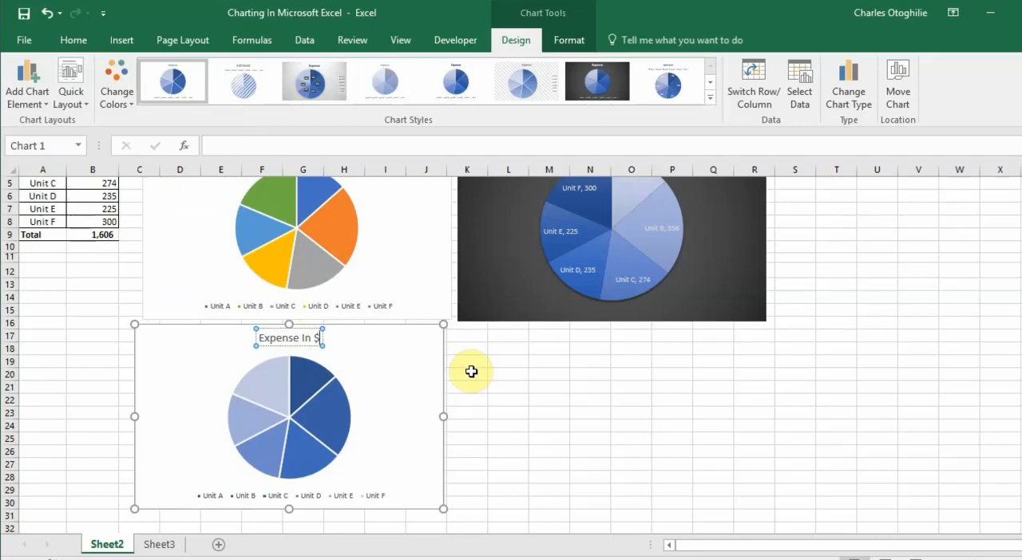
type("'")
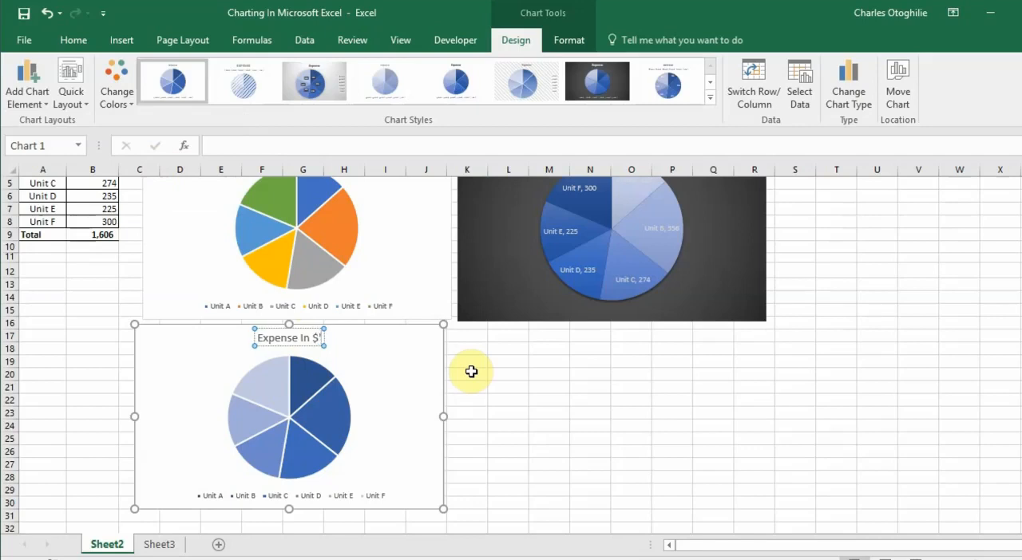
type("m")
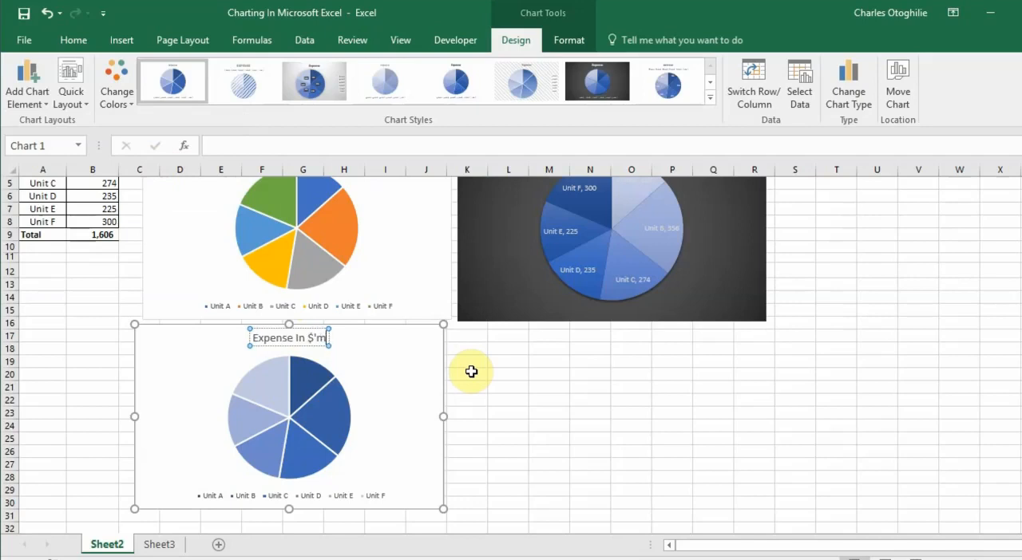
Format the "Expense In $'m" chart title as bold white text on a dark gray fill
left_click(290, 335)
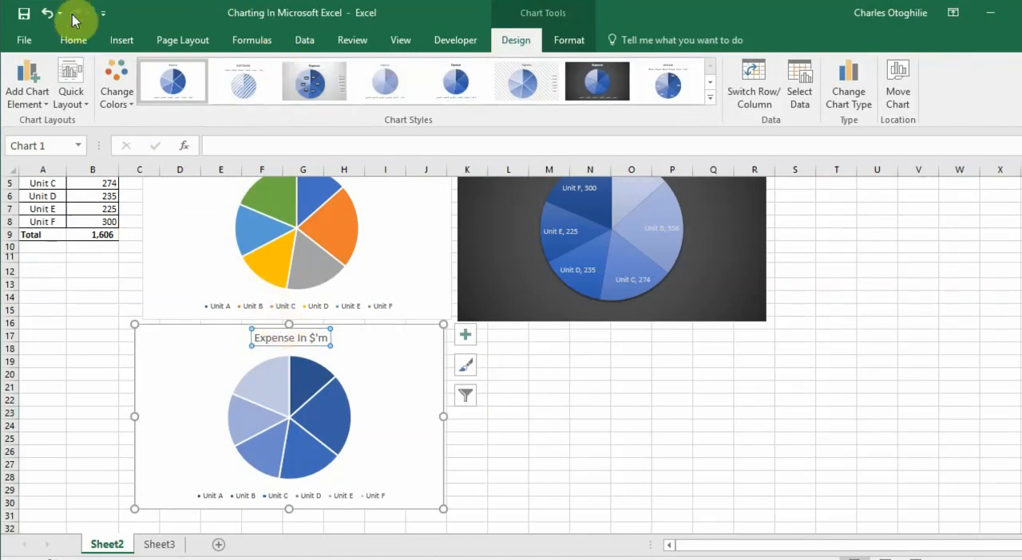
left_click(74, 40)
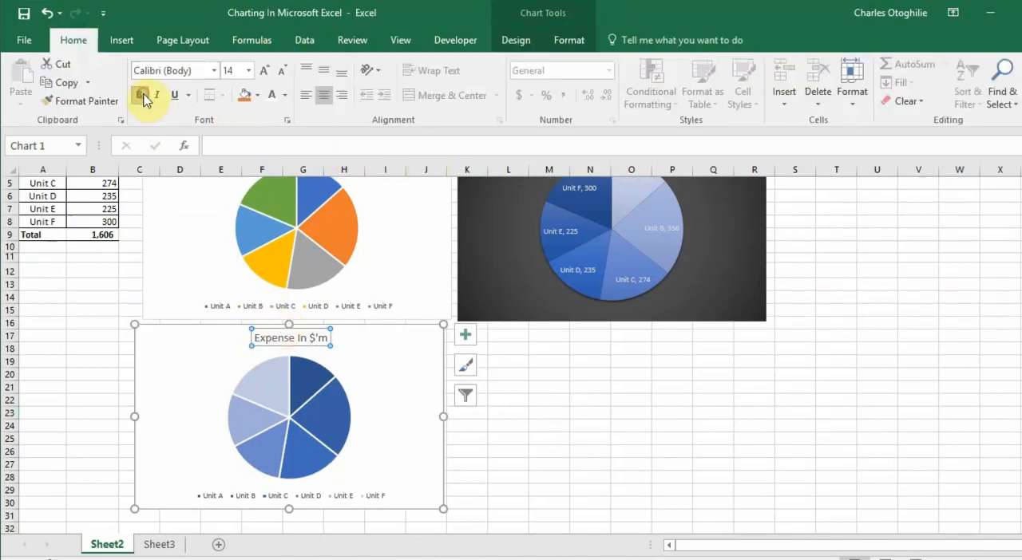
left_click(258, 95)
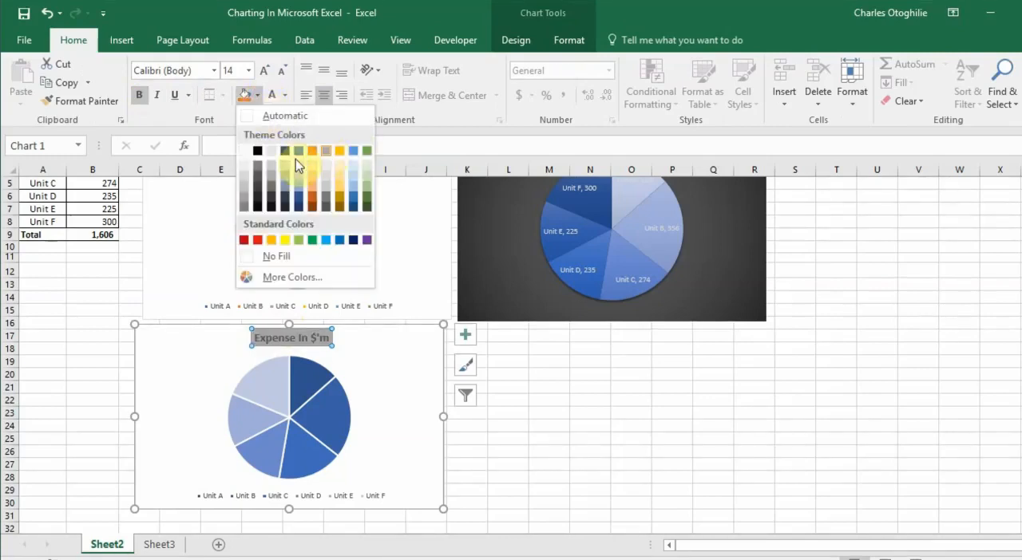
left_click(260, 196)
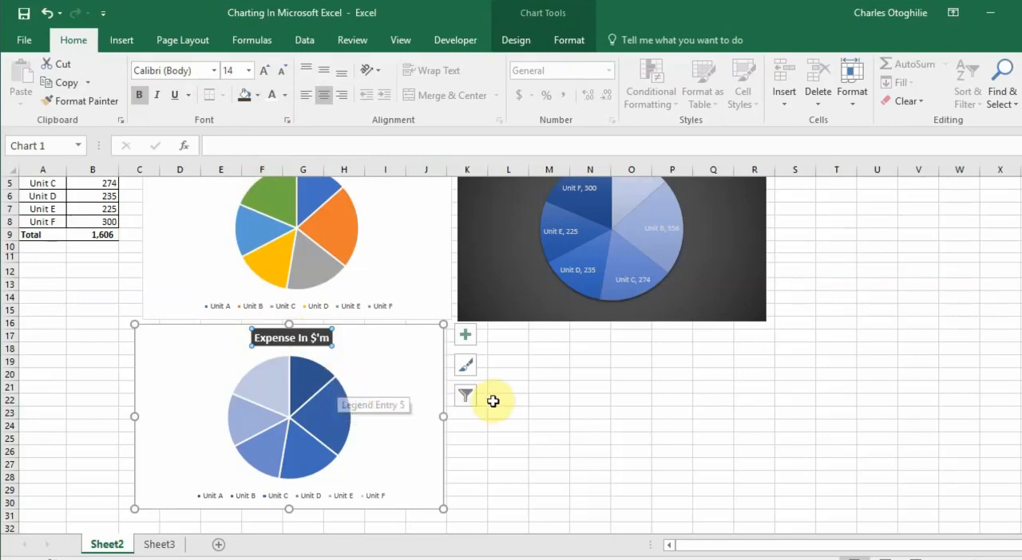
left_click(431, 387)
left_click(591, 431)
left_click(582, 490)
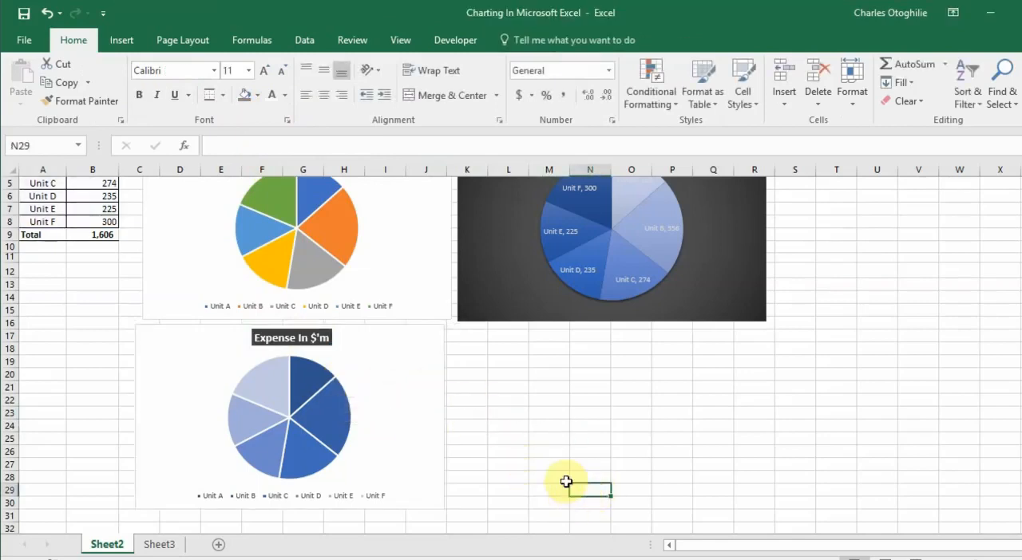
Preview the data label options, including Data Callout, on the "Expense In $'m" chart
left_click(138, 401)
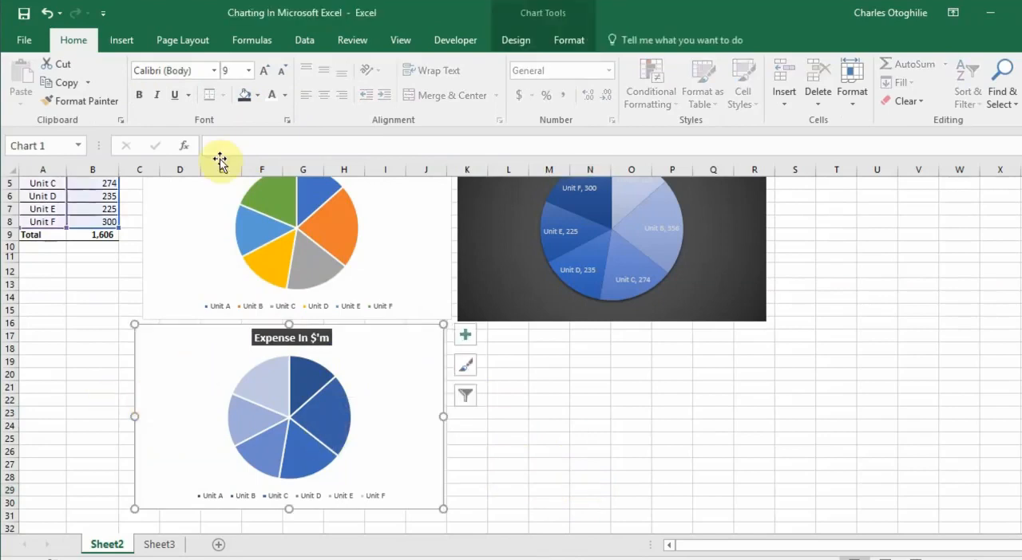
left_click(519, 40)
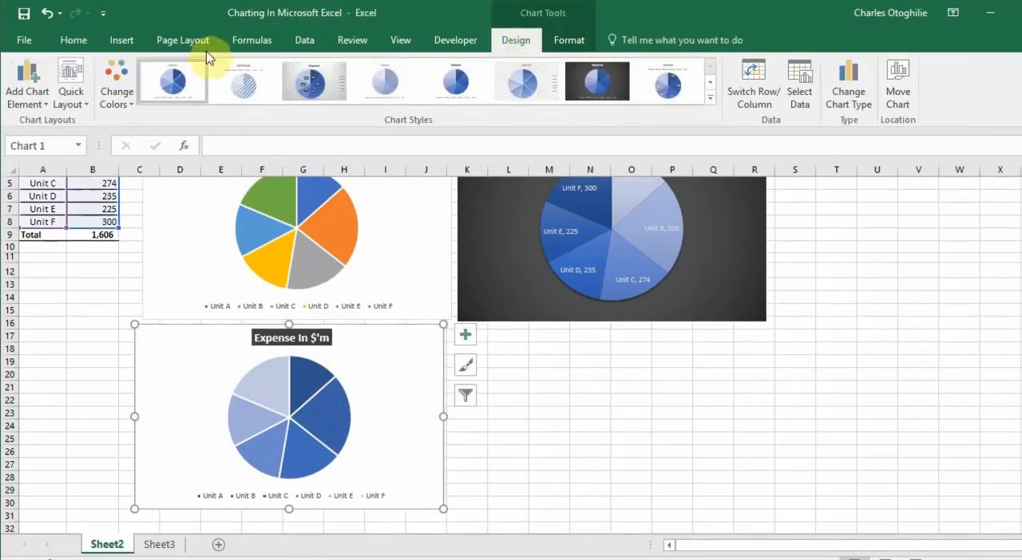
left_click(35, 97)
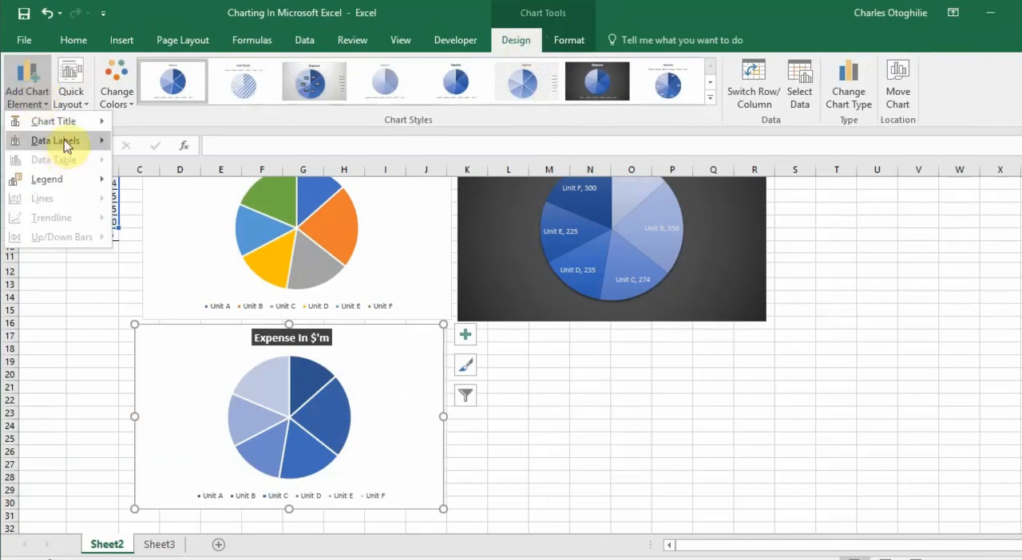
mouse_move(63, 140)
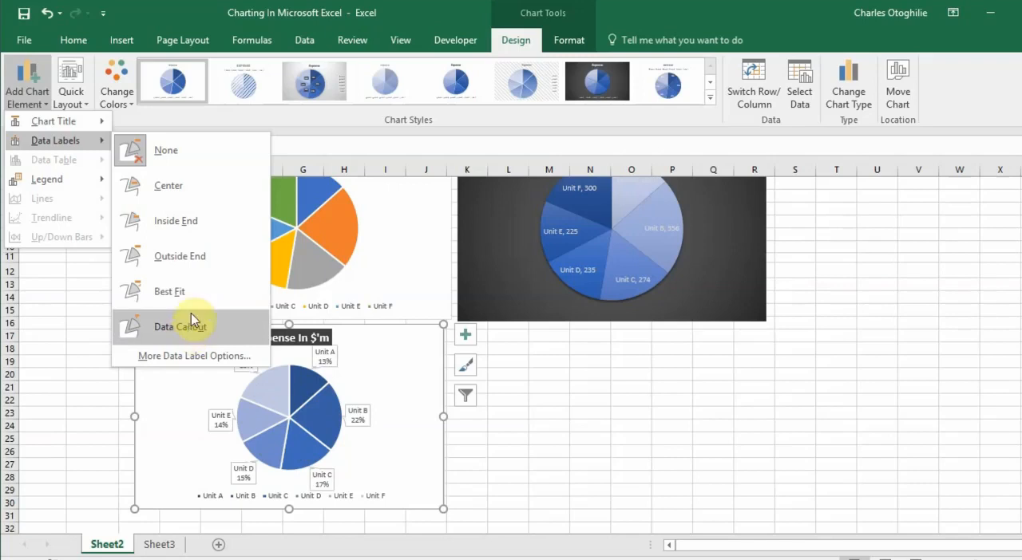
left_click(676, 460)
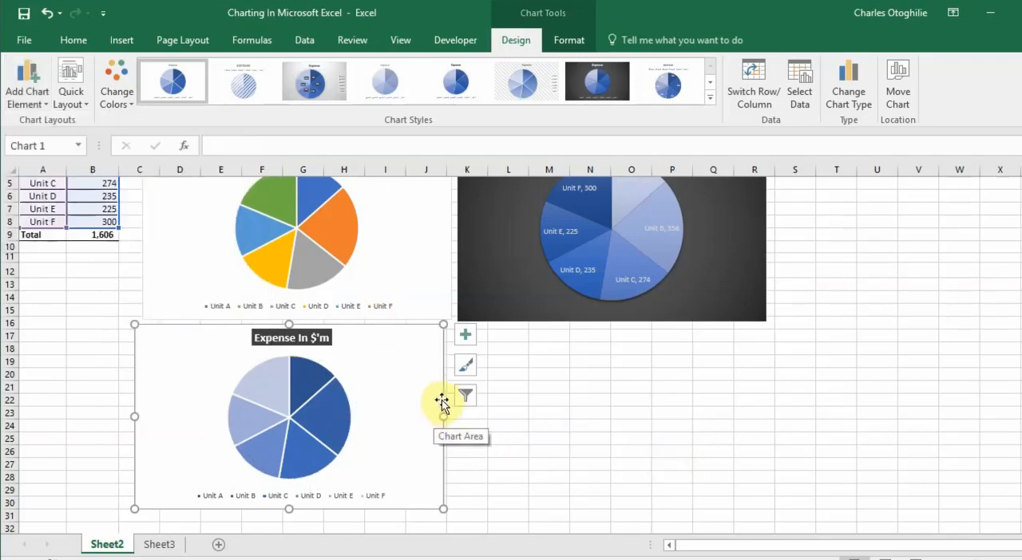
Move the "Expense In $'m" chart directly beneath the dark chart and enlarge it in height and width
left_click_drag(442, 401, 758, 402)
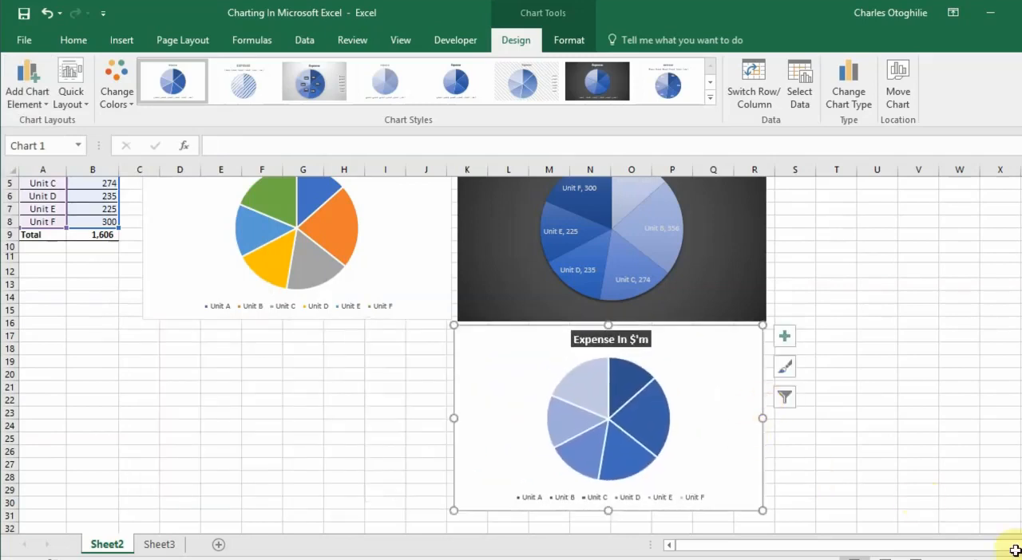
scroll(624, 430, "down", 3)
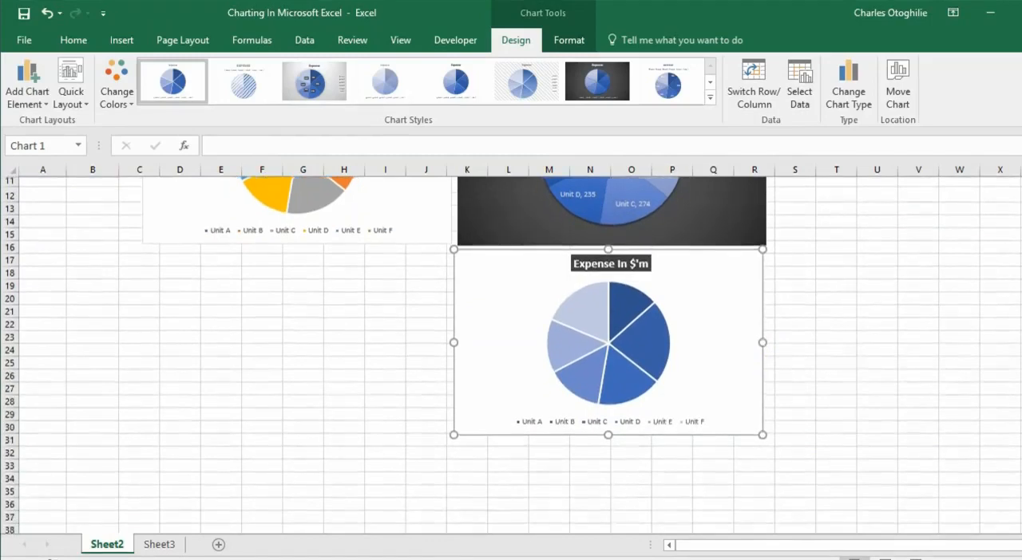
left_click_drag(608, 424, 604, 462)
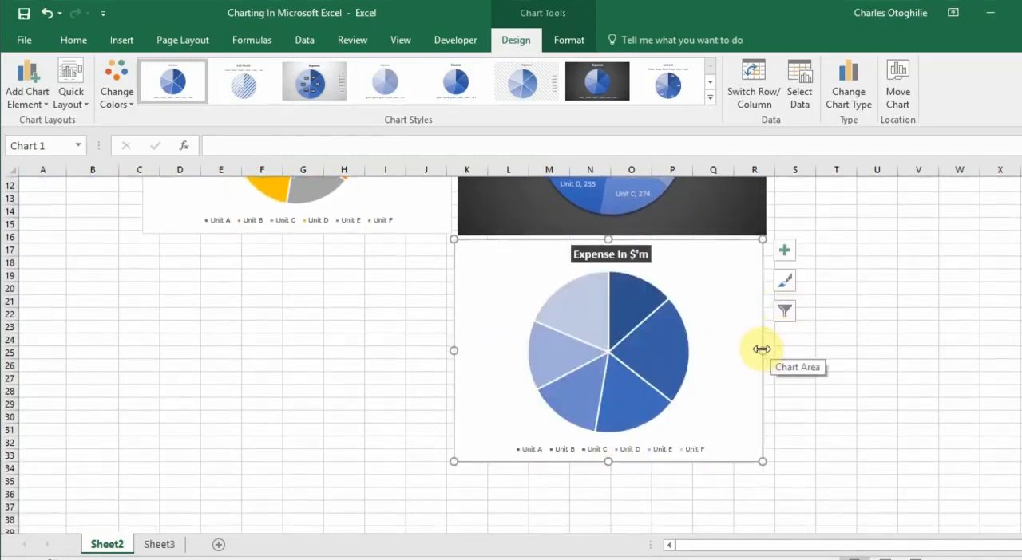
left_click_drag(762, 349, 788, 350)
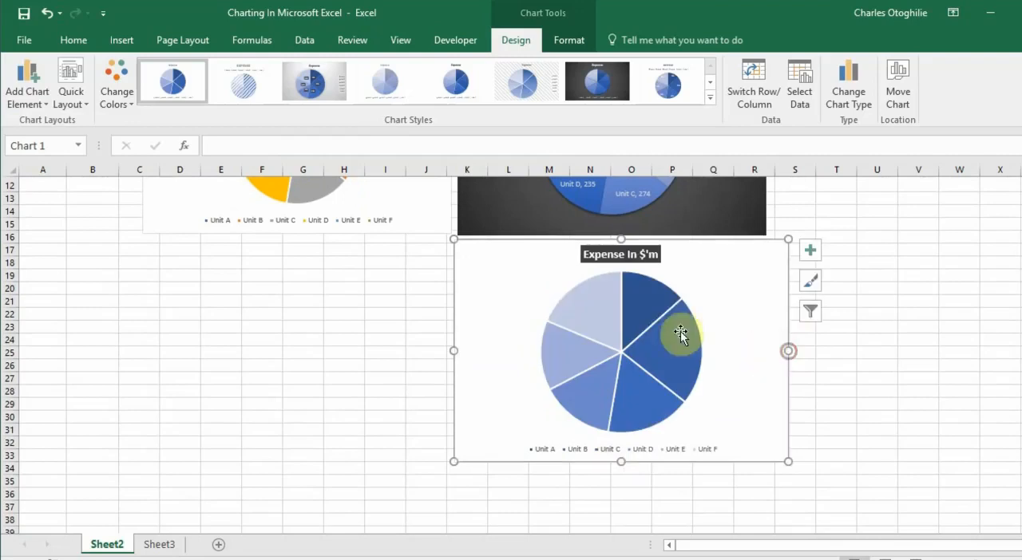
Add value data labels to the "Expense In $'m" chart with the detailed label options open, and compare them with the source table
left_click(47, 107)
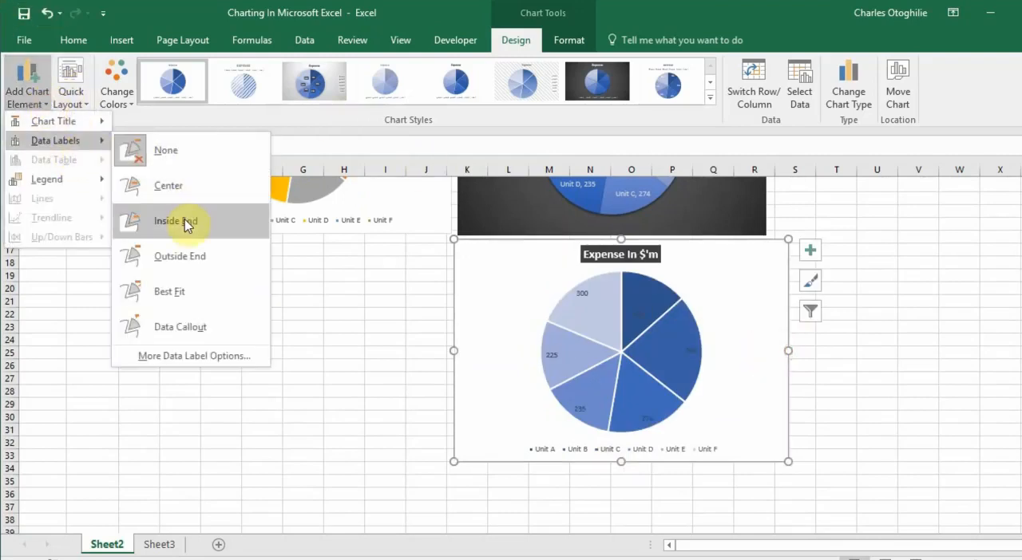
left_click(176, 359)
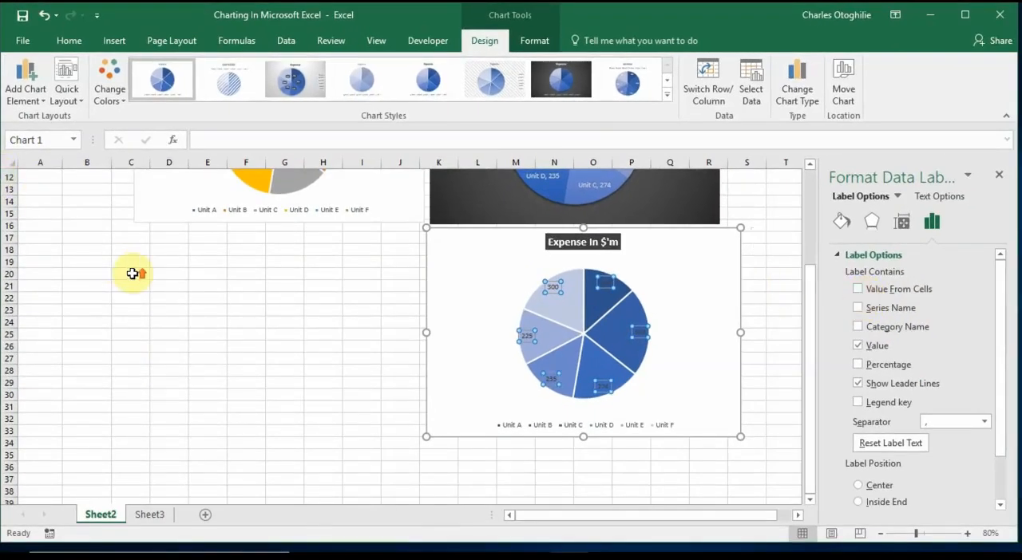
scroll(132, 272, "up", 4)
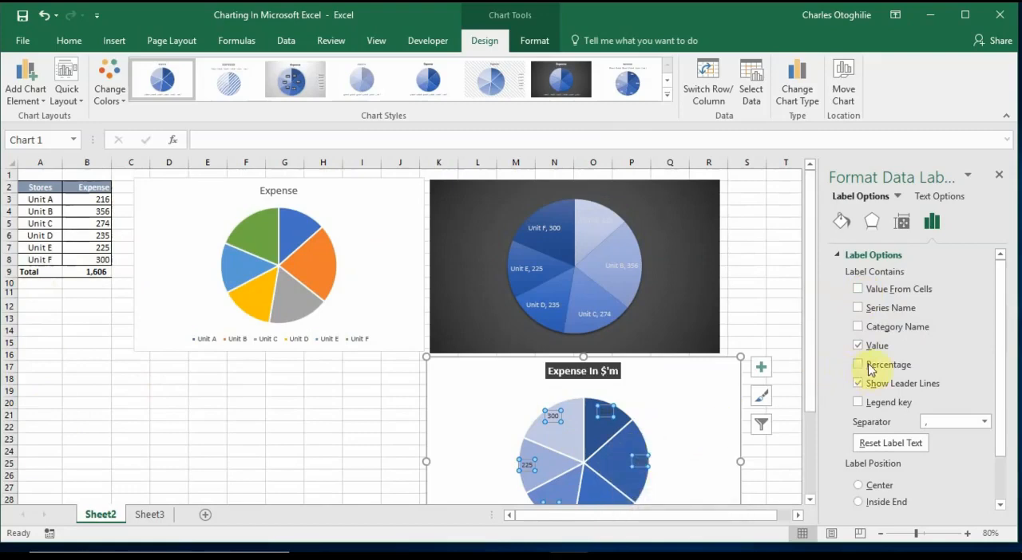
scroll(628, 432, "down", 2)
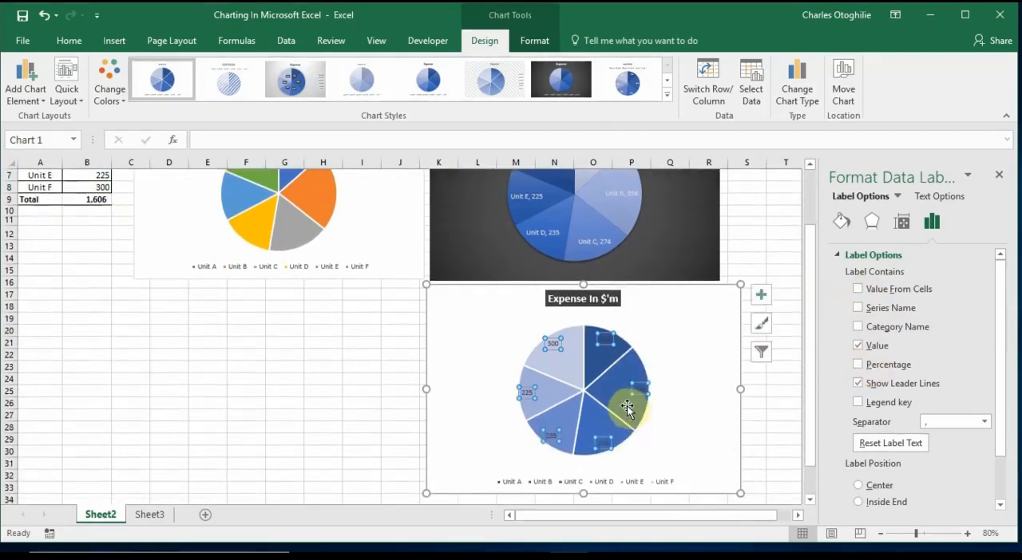
scroll(142, 380, "up", 2)
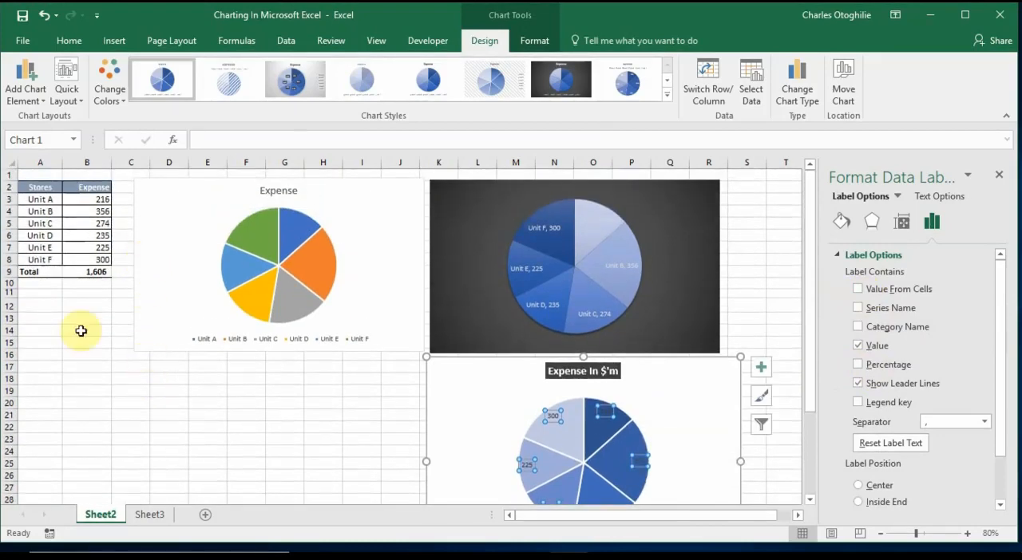
Move the "Expense" chart and the dark chart together to the right, clearing column C beside the source table
left_click_drag(86, 331, 86, 319)
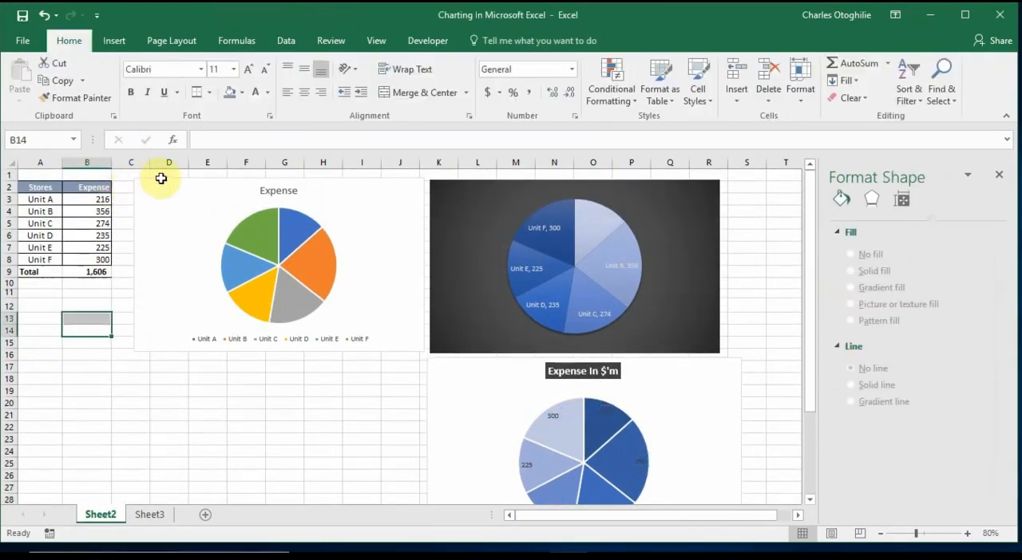
left_click(420, 189)
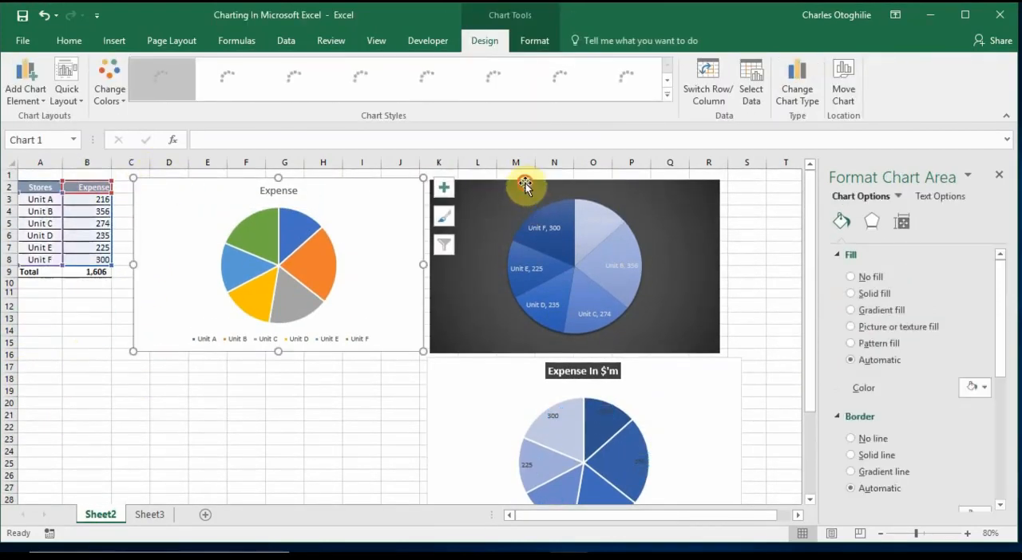
left_click(522, 183, "ctrl")
mouse_move(522, 183)
left_mouse_down()
mouse_move(619, 184)
mouse_move(590, 183)
left_mouse_up()
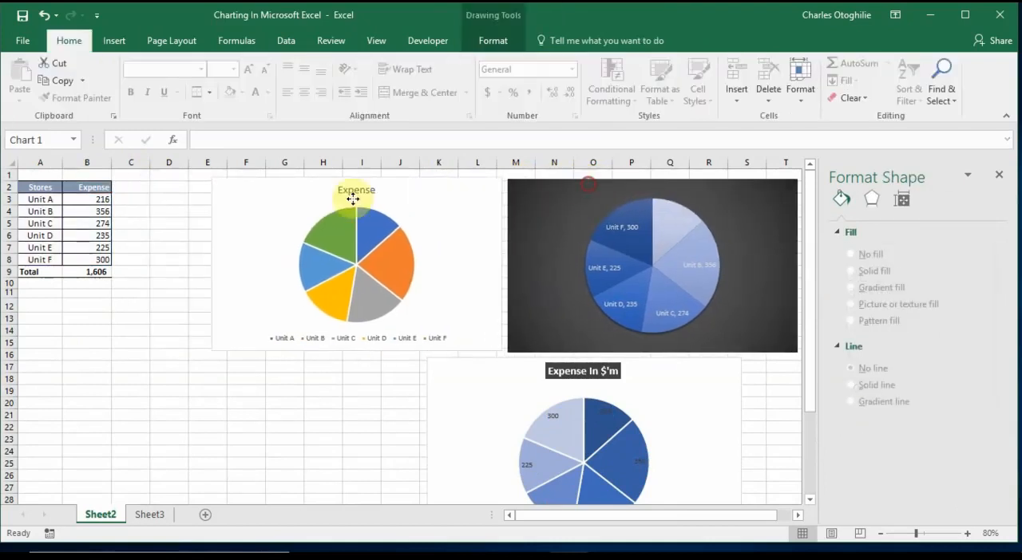
Enter UN1 in cell C3 and fill the series down to UN6 in C8
left_click(136, 199)
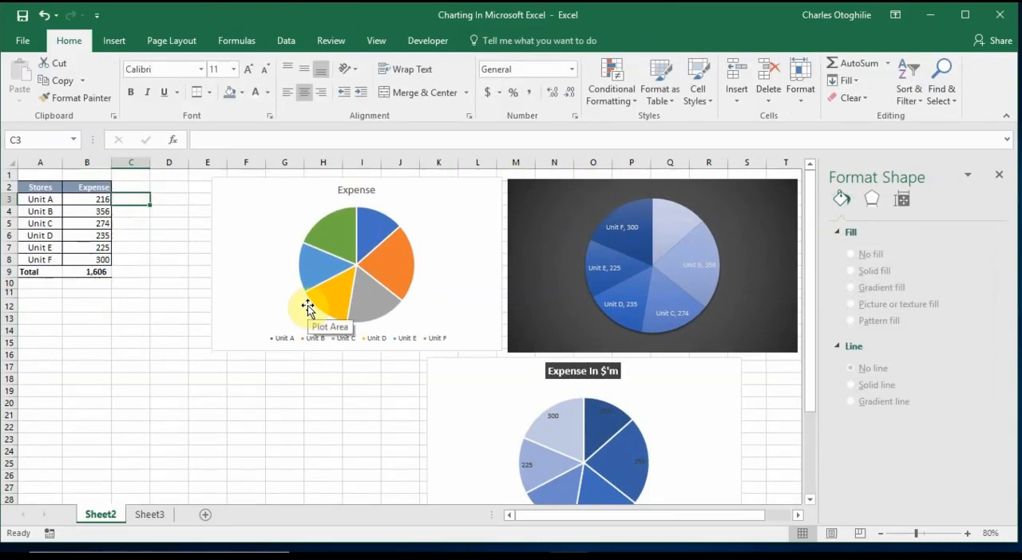
type("UN1")
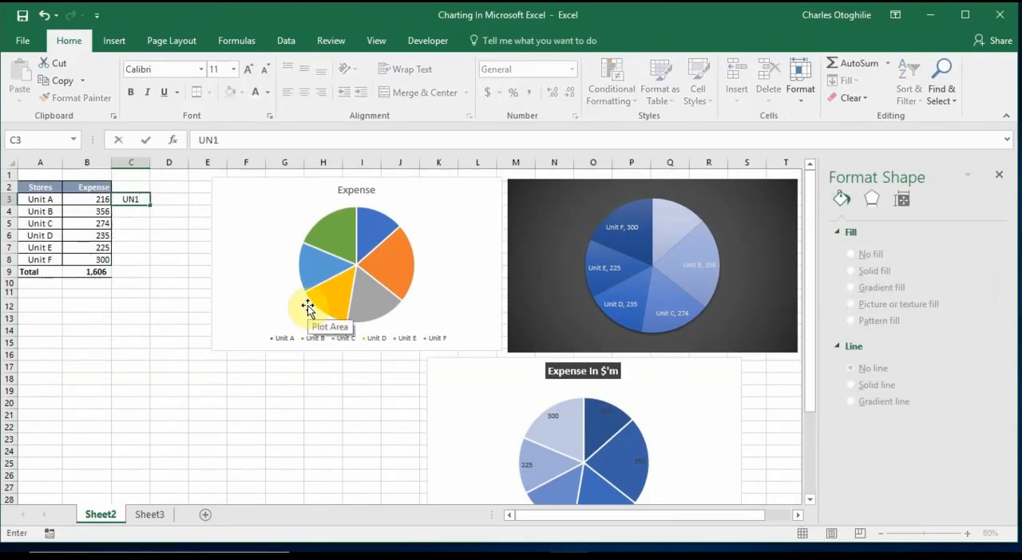
left_click(137, 200)
left_click_drag(148, 205, 147, 266)
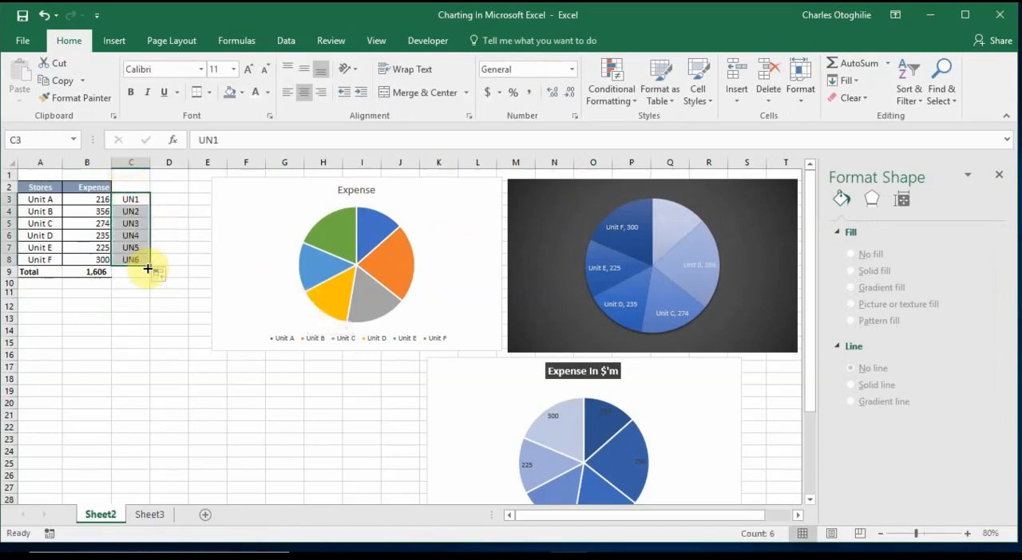
Open the detailed data label options of the "Expense In $'m" chart and expand the label content settings
left_click(742, 391)
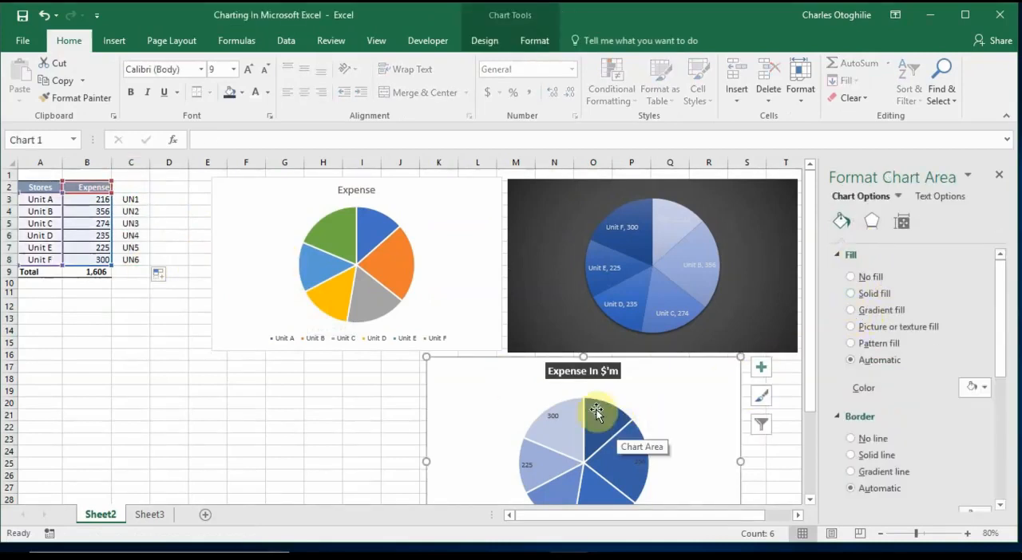
left_click(483, 40)
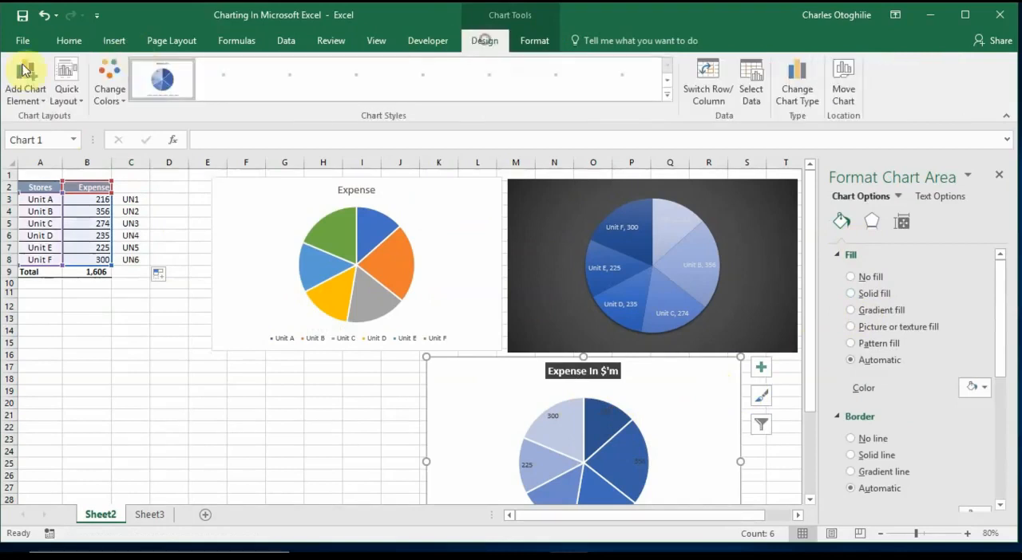
left_click(24, 74)
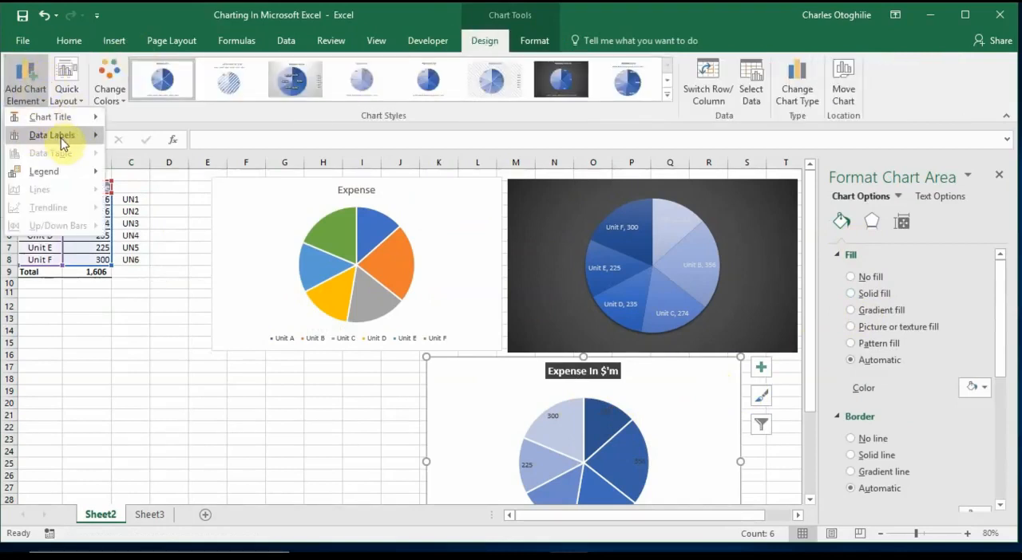
mouse_move(61, 142)
left_click(200, 336)
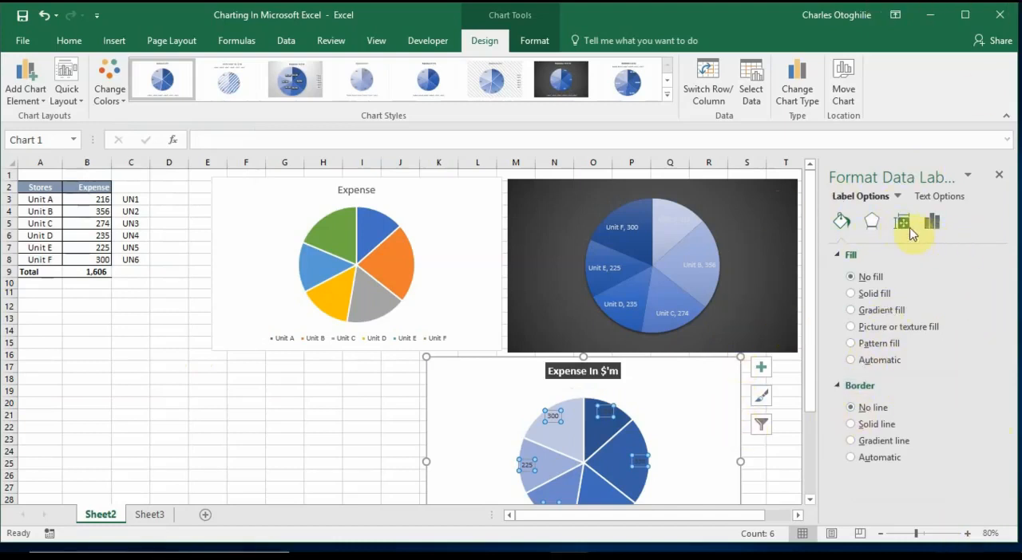
left_click(939, 229)
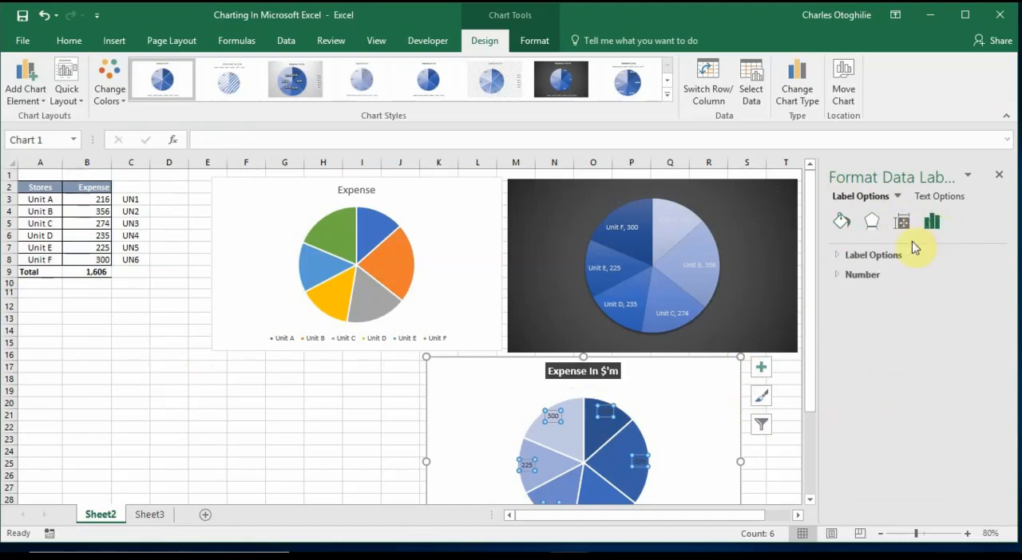
left_click(870, 255)
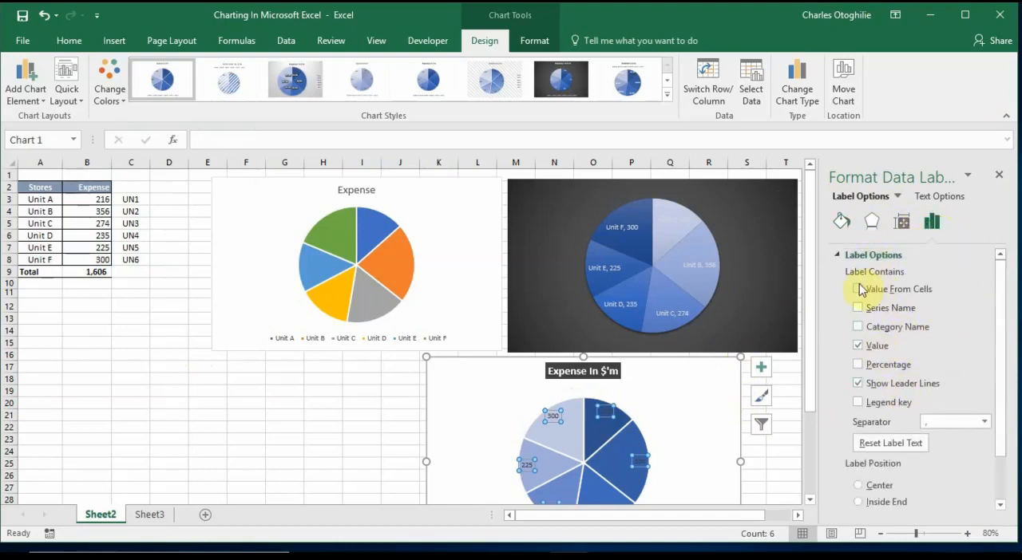
Add Value From Cells to the data labels, using the UN1 to UN6 codes in column C as the label range
left_click(859, 288)
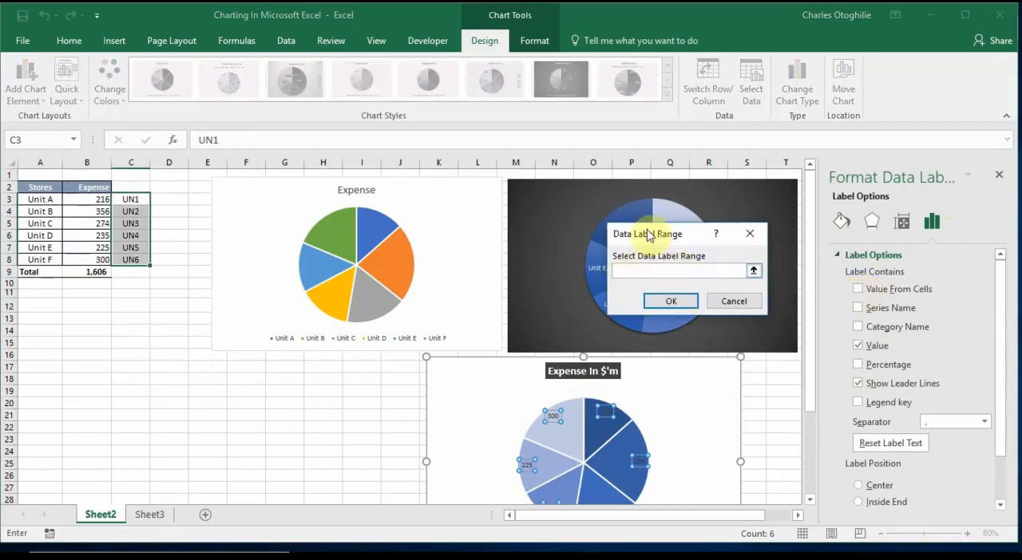
left_click_drag(675, 233, 203, 371)
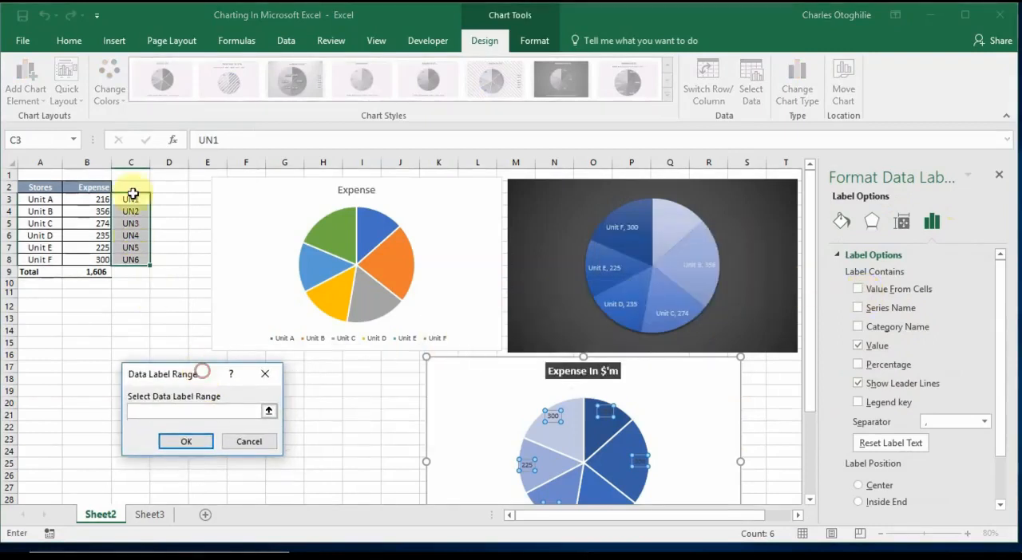
left_click_drag(132, 196, 130, 272)
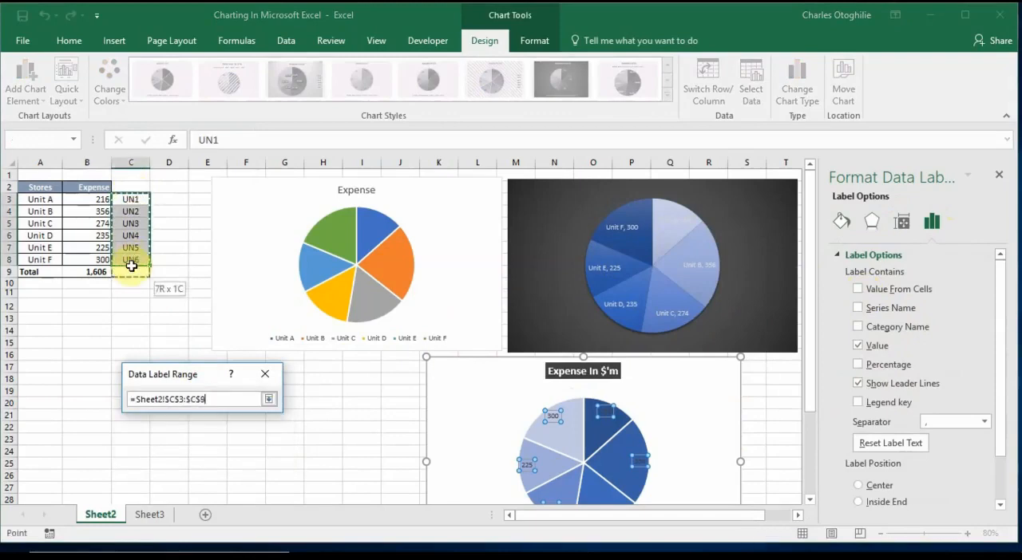
left_click(196, 442)
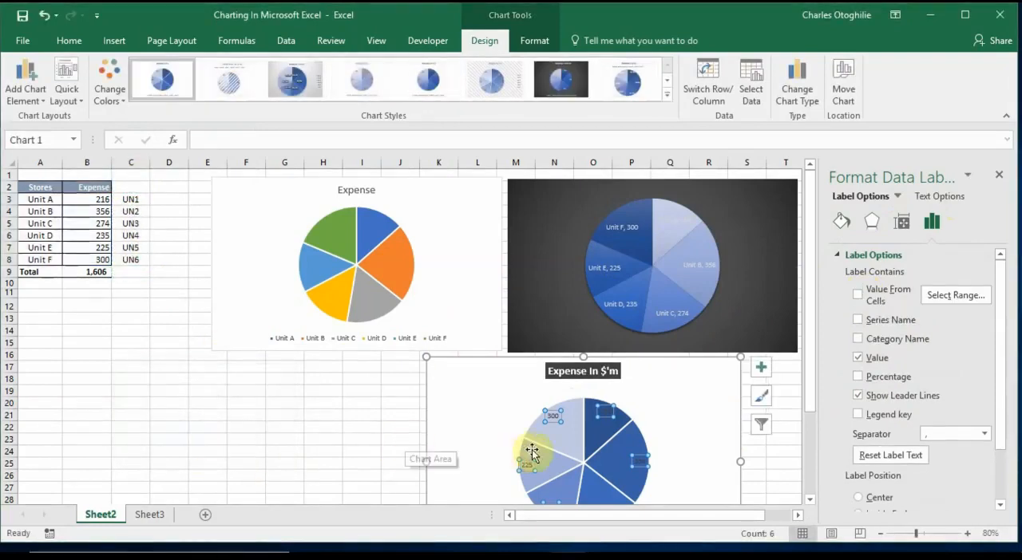
left_click(856, 294)
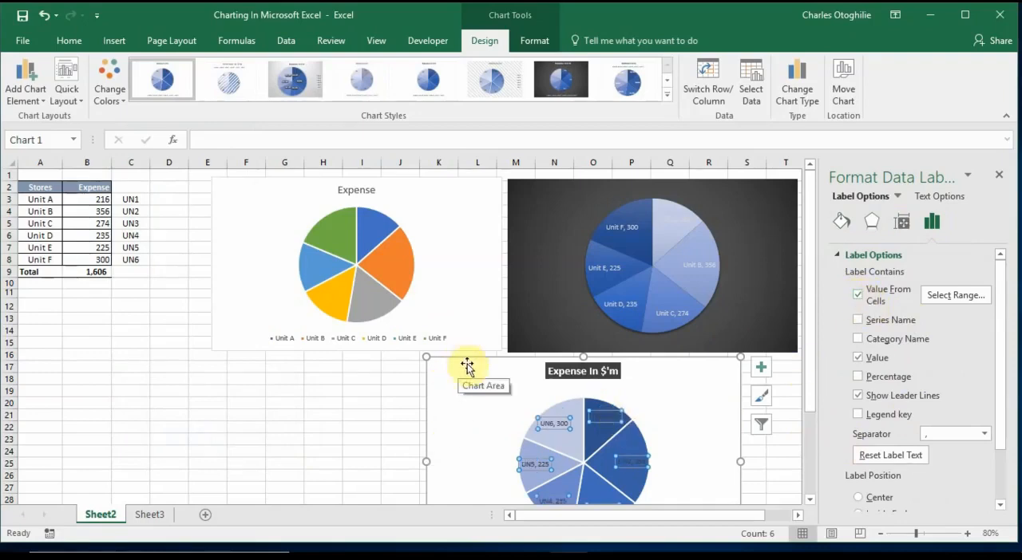
Set the font color of all data labels on the "Expense In $'m" chart to white
left_click_drag(807, 397, 818, 482)
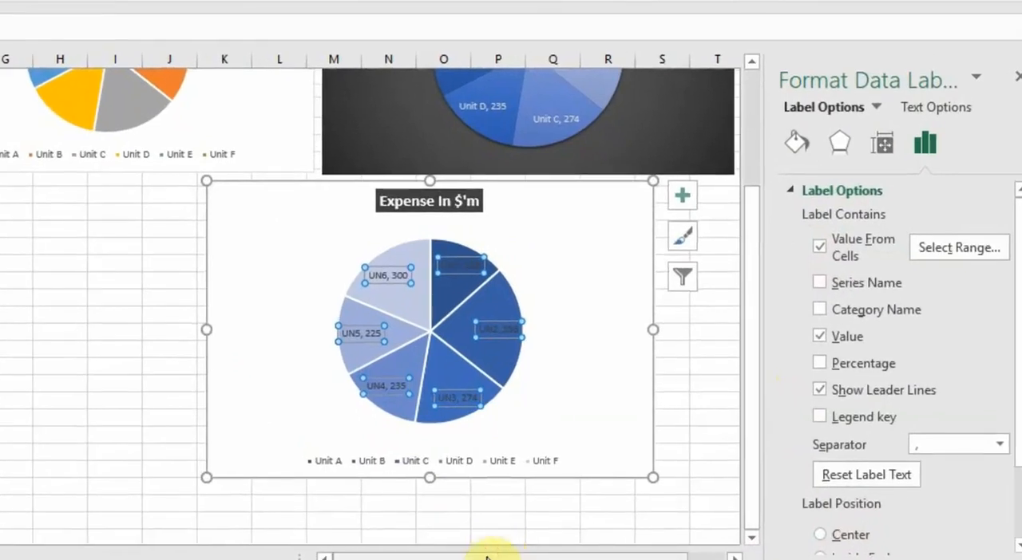
left_click_drag(598, 519, 669, 517)
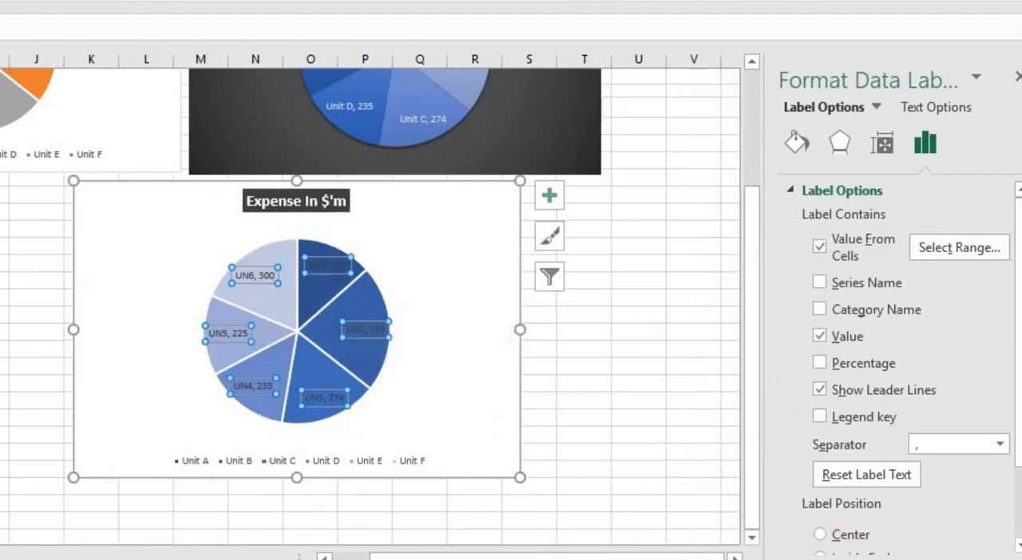
left_click(86, 2)
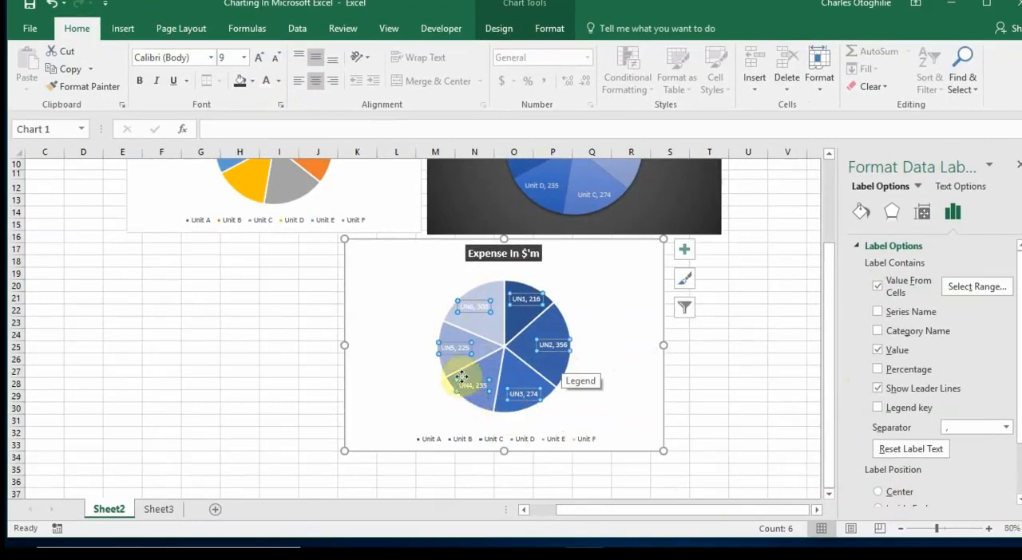
Set the font color of the UN5 and UN6 data labels on the lightest slices to black
left_click(452, 349)
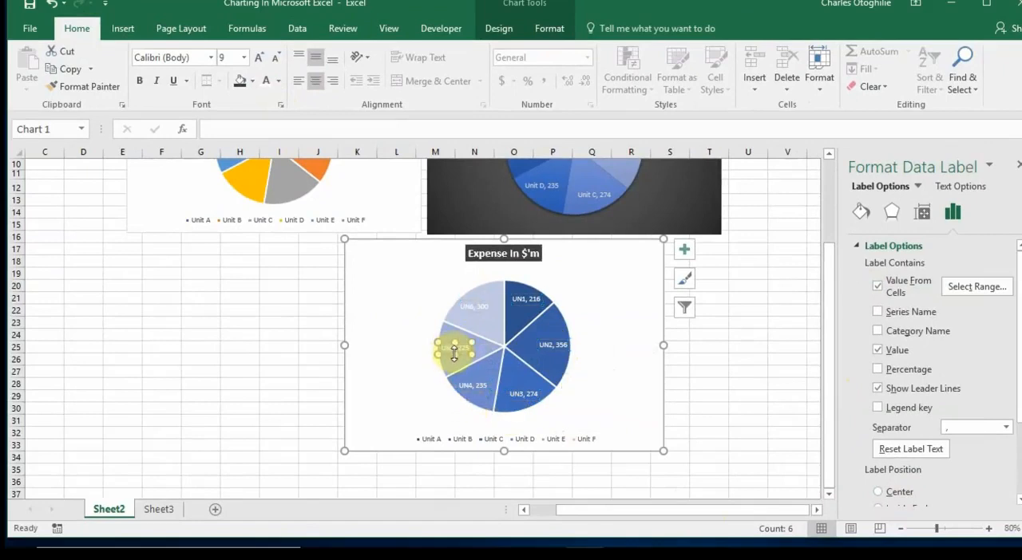
left_click(279, 82)
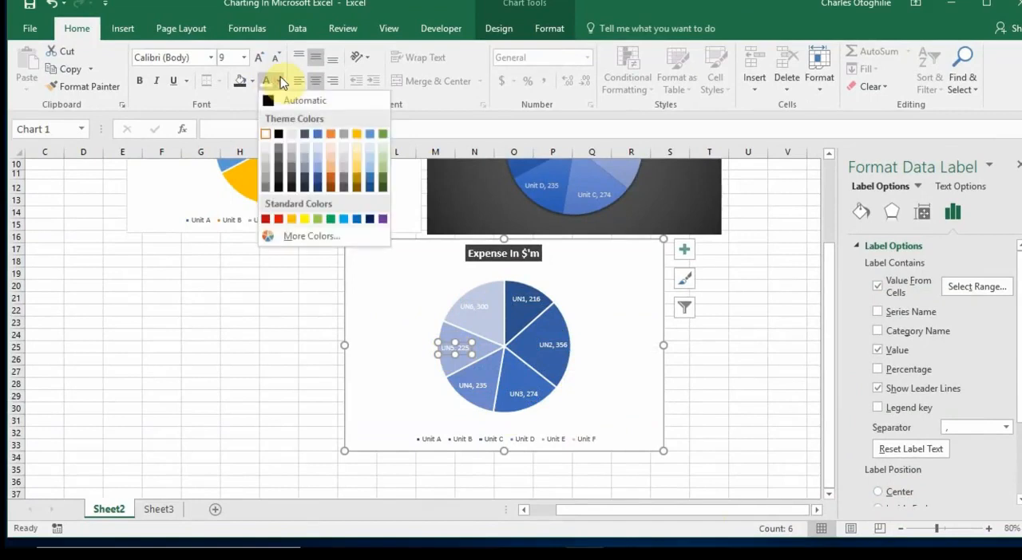
left_click(279, 136)
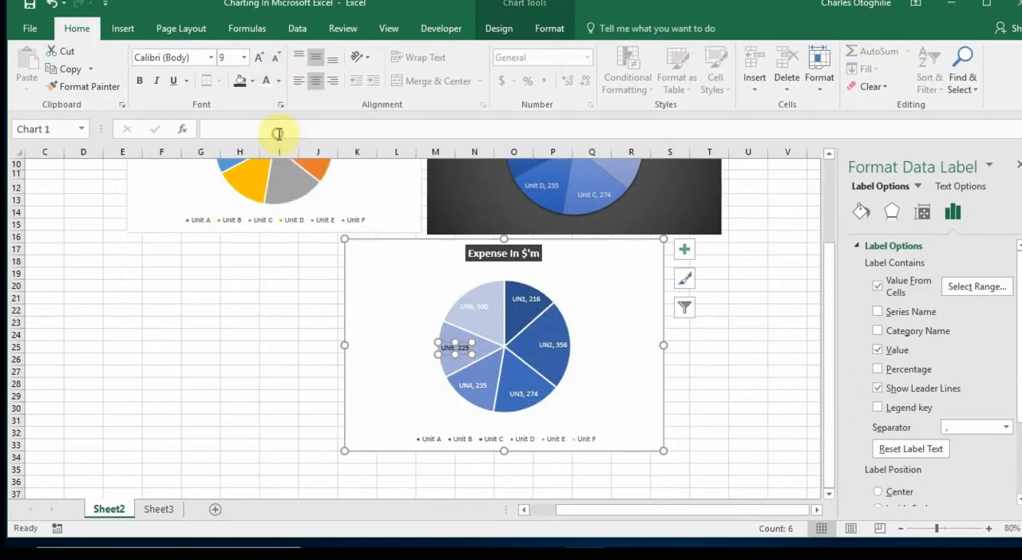
left_click(486, 306)
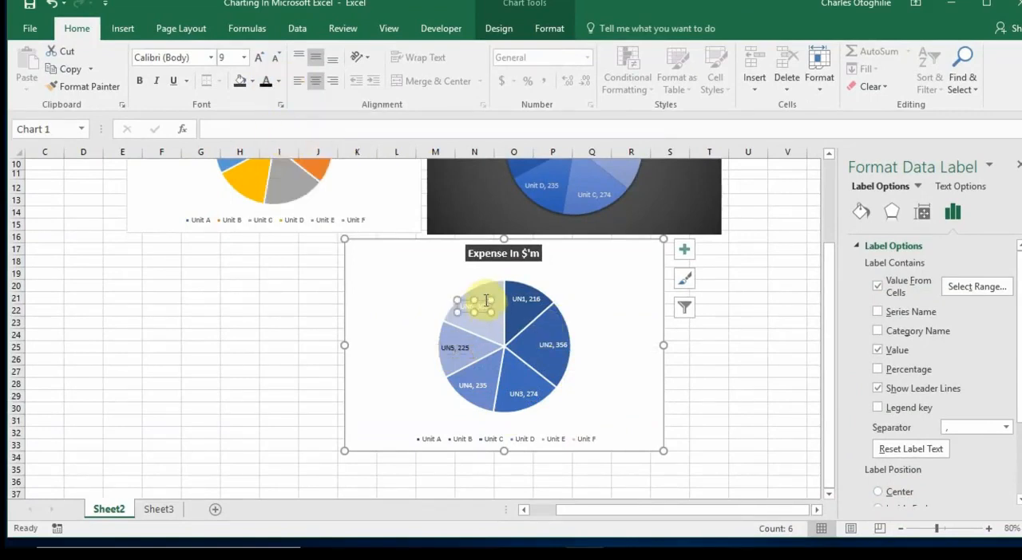
left_click(268, 82)
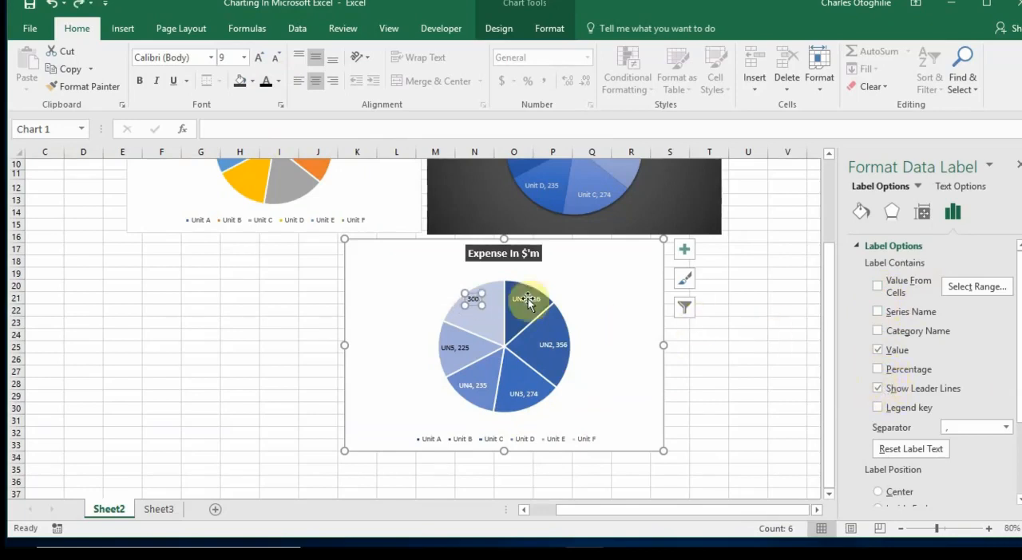
Review the chart elements that can be added and select the "Expense" series from the chart's list of elements
left_click(498, 28)
left_click(47, 78)
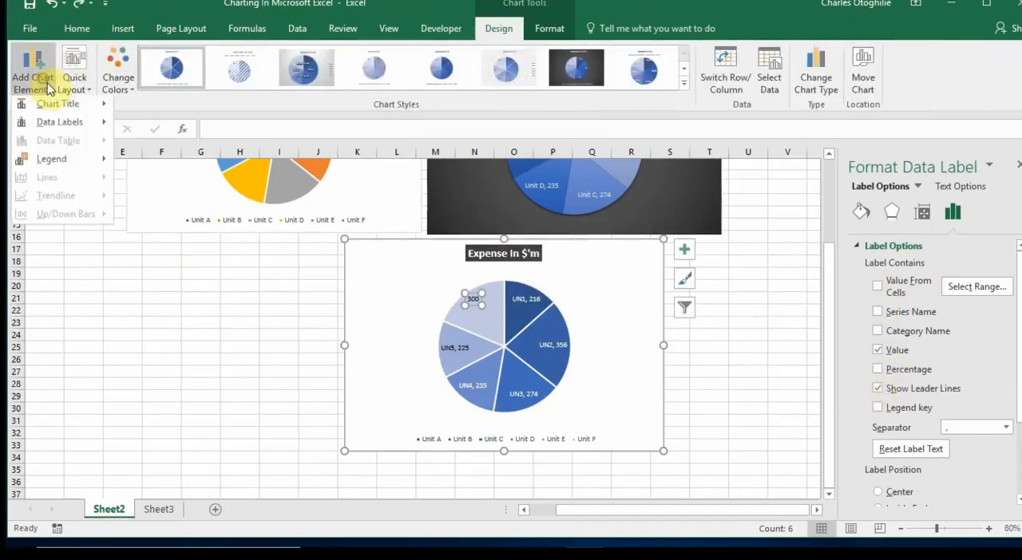
mouse_move(80, 162)
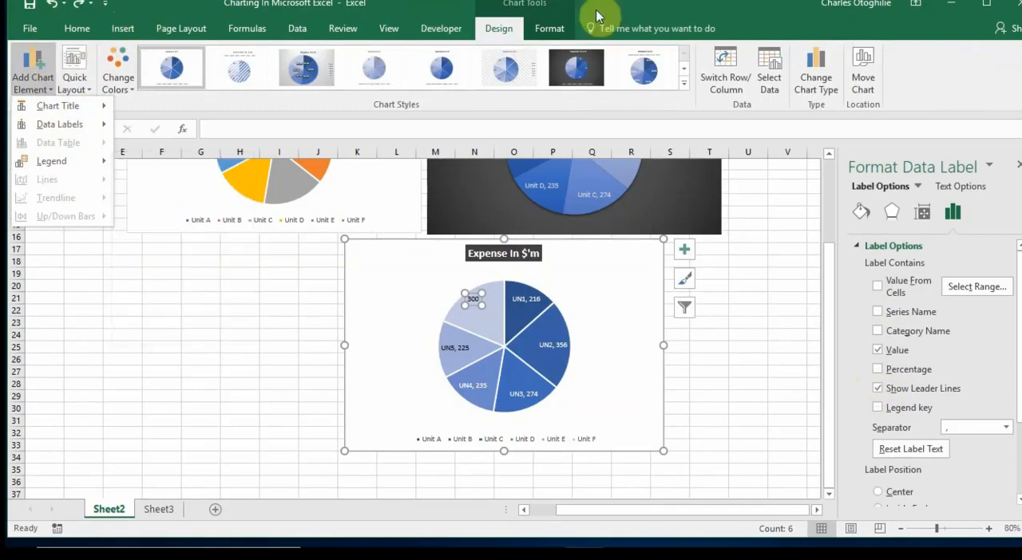
left_click(555, 29)
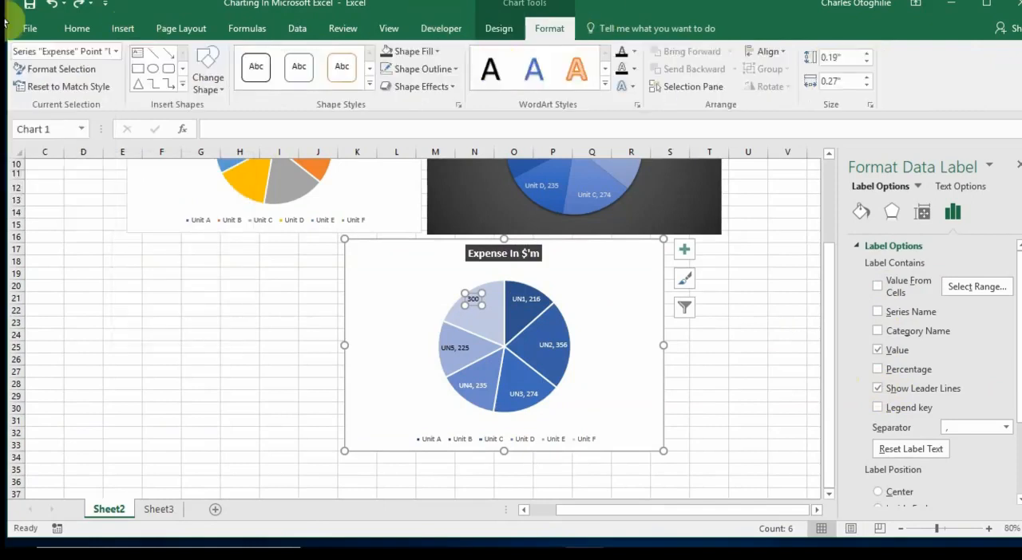
left_click(116, 52)
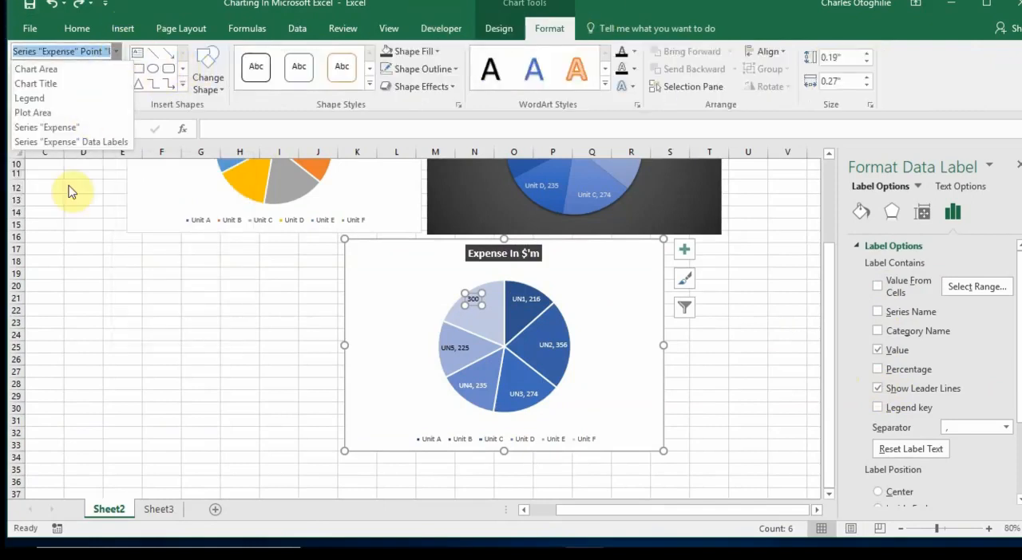
left_click(57, 127)
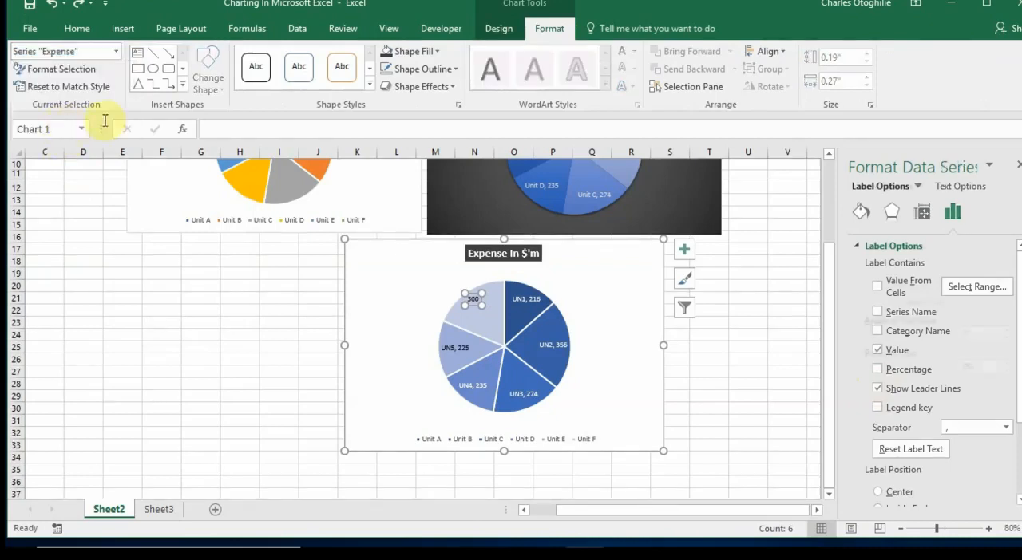
Select all "Expense" series data labels, add Percentage to them and turn off Value From Cells
left_click(116, 52)
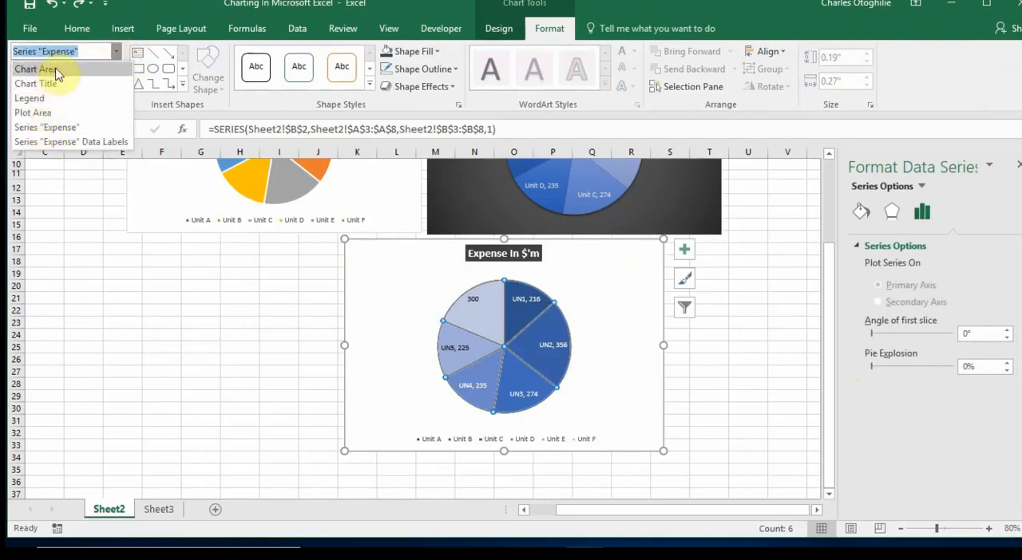
left_click(74, 142)
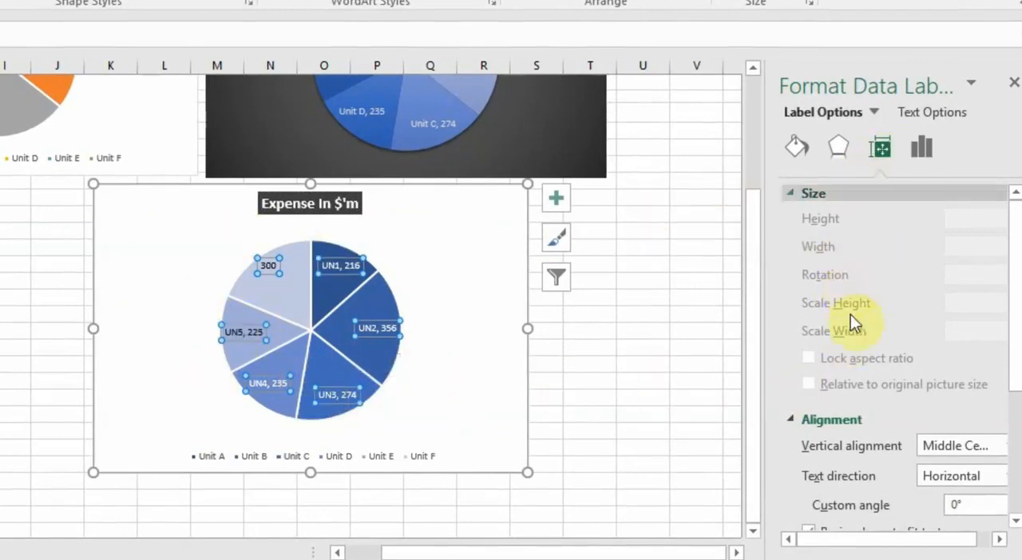
left_click(918, 146)
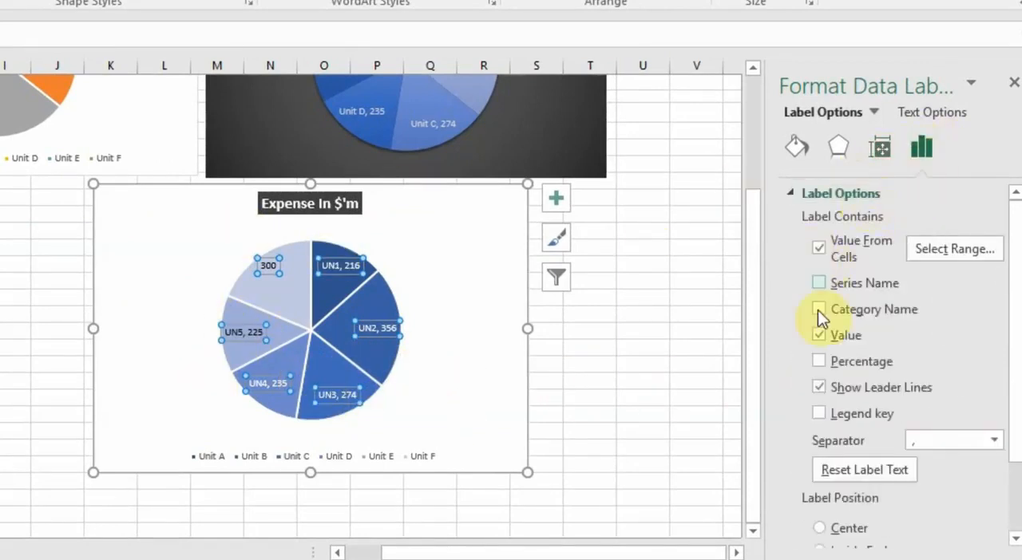
left_click(819, 362)
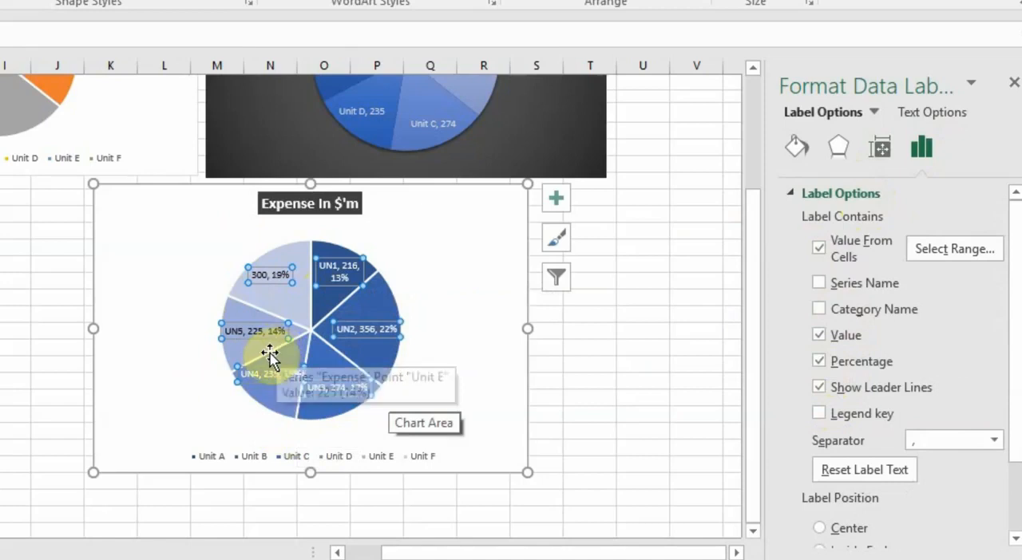
left_click(818, 248)
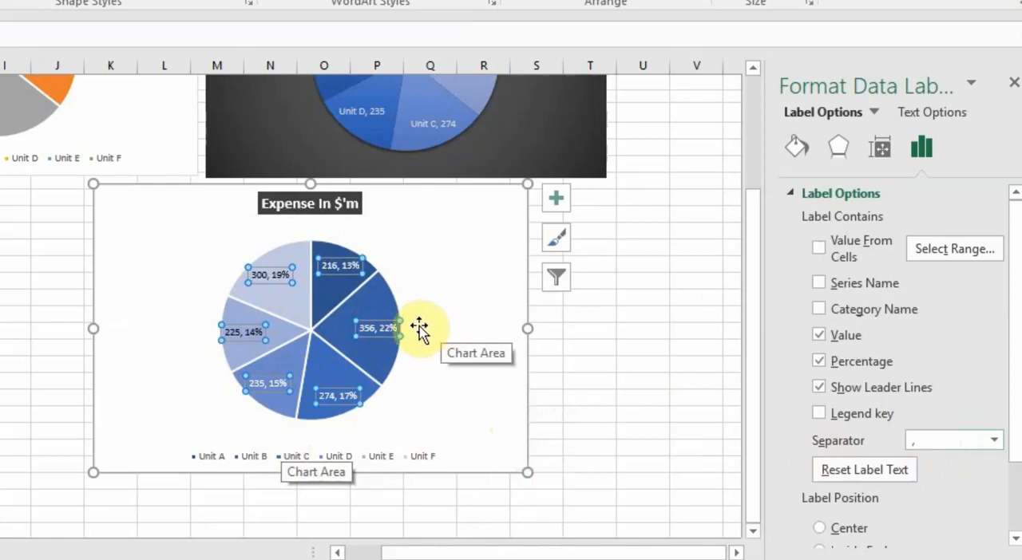
Enlarge the "Expense In $'m" chart to about 4.63" high and 6.67" wide
left_click(751, 532)
left_click(750, 532)
left_click(750, 532)
left_click(750, 532)
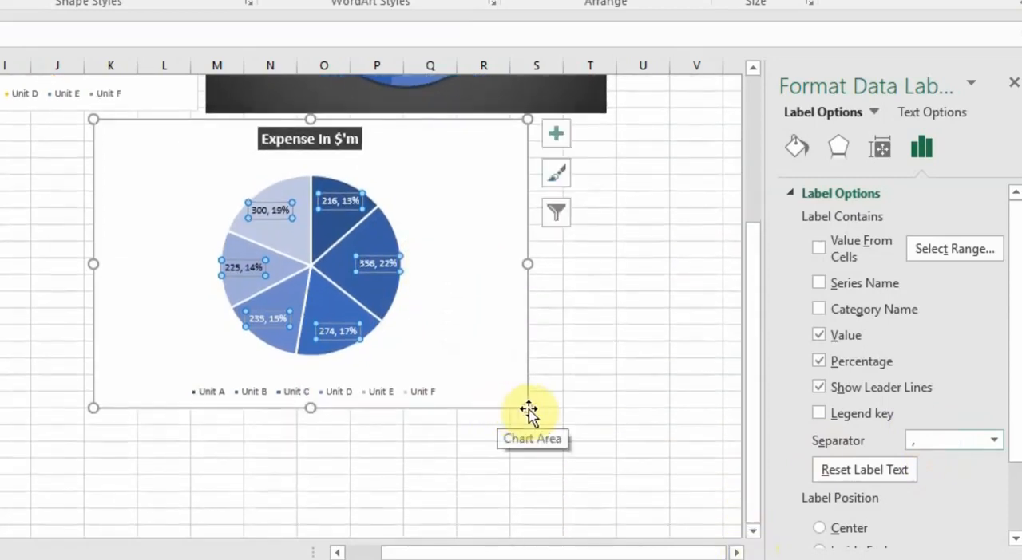
left_click_drag(528, 409, 628, 489)
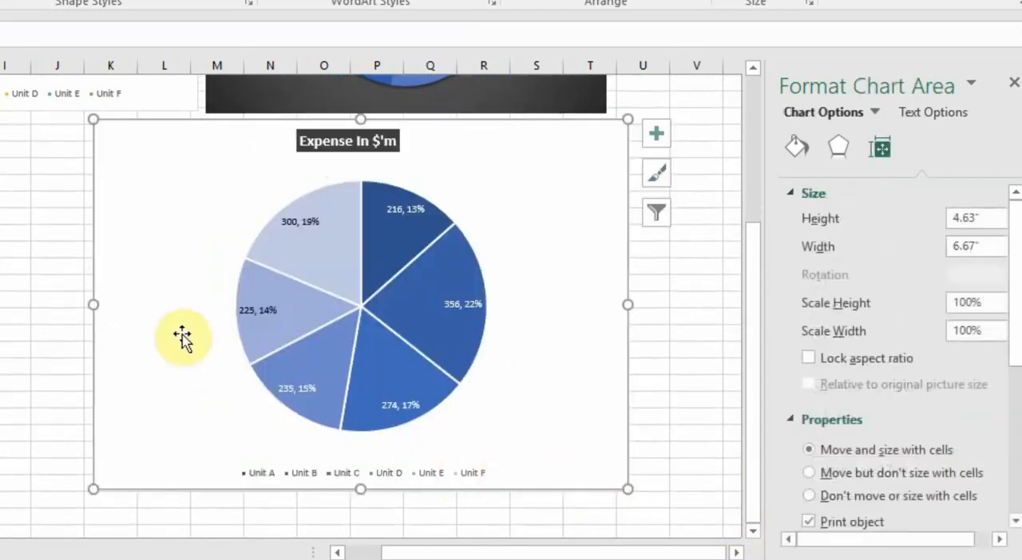
Move the Unit F and Unit B data labels inward, closer to the centre of their slices
left_click(294, 224)
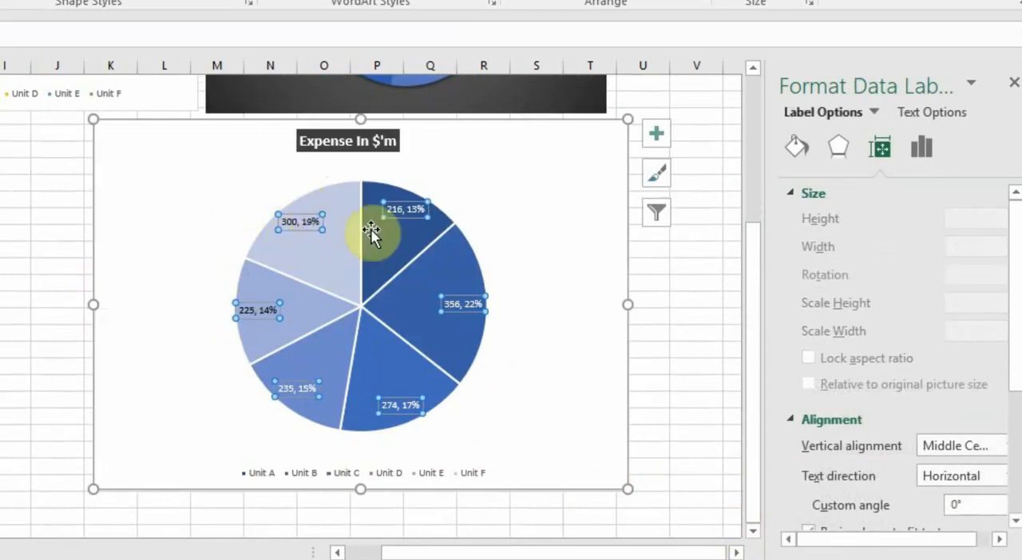
left_click(297, 228)
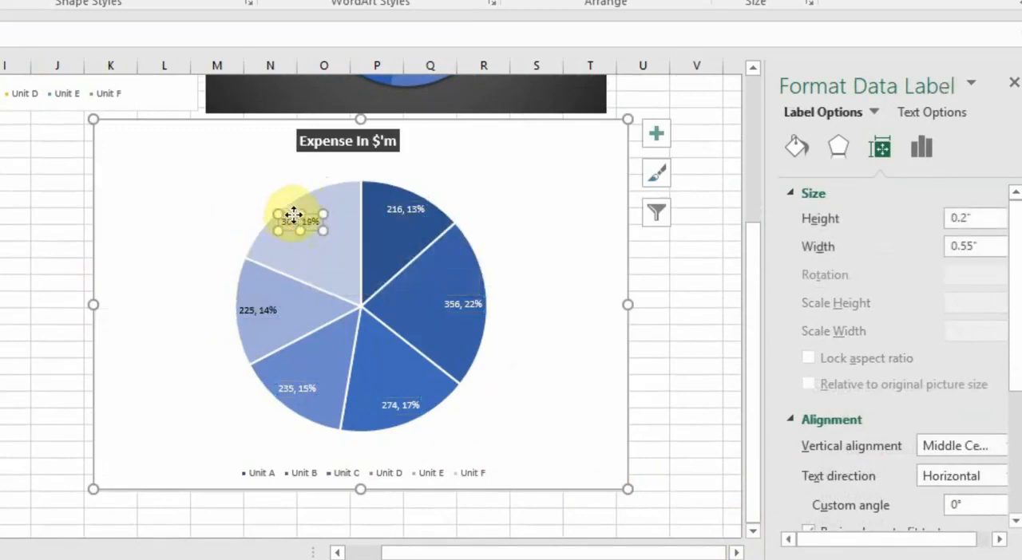
left_click_drag(292, 213, 315, 237)
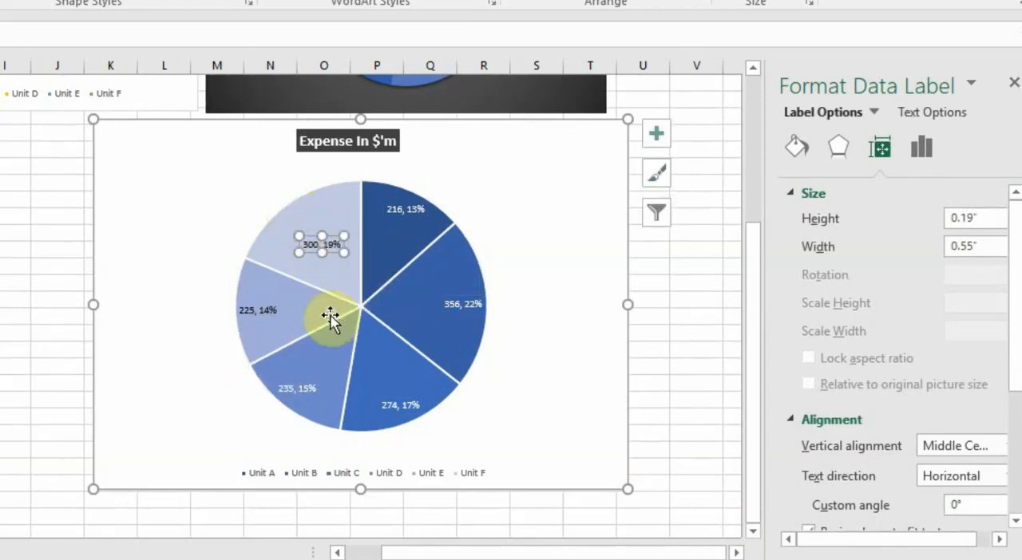
left_click(465, 304)
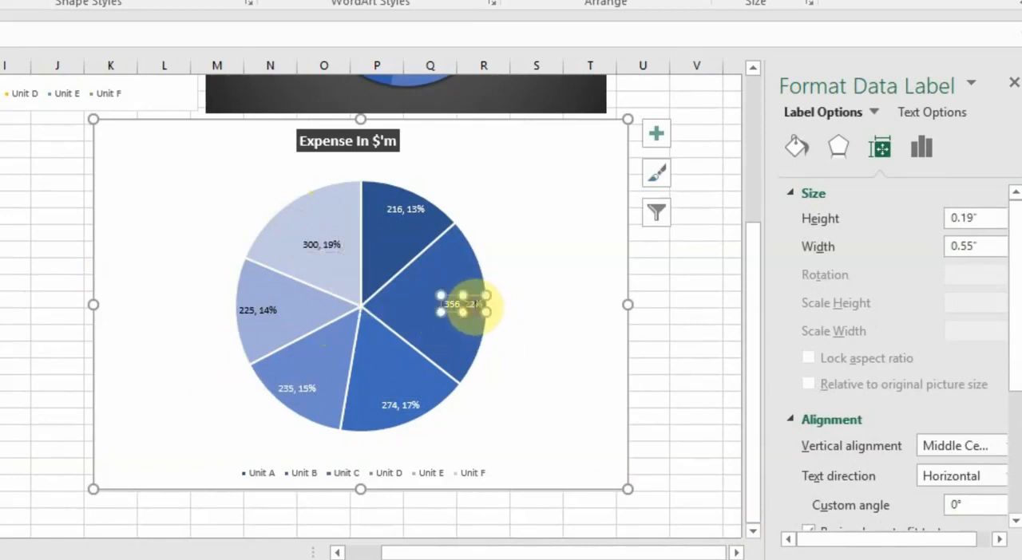
left_click_drag(448, 314, 421, 316)
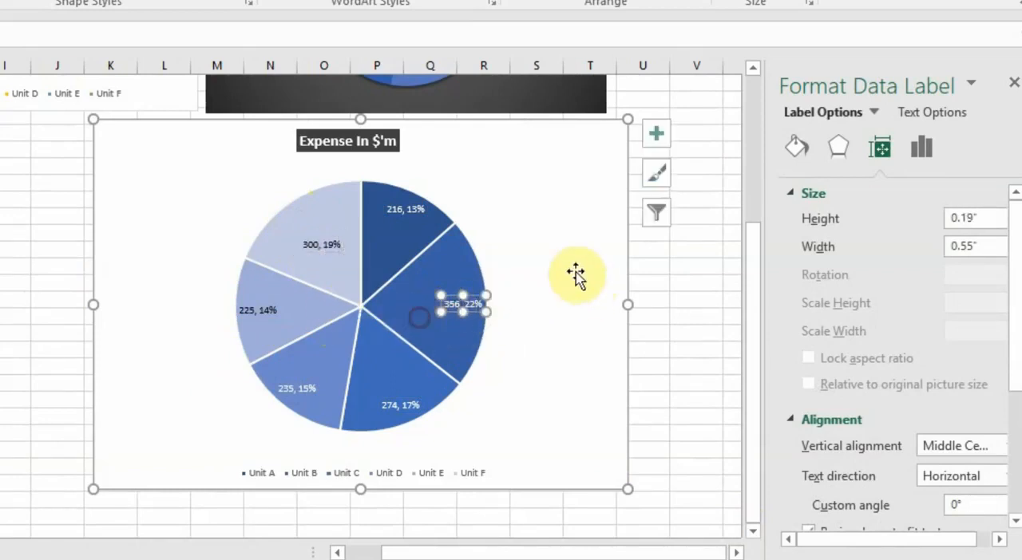
left_click(684, 274)
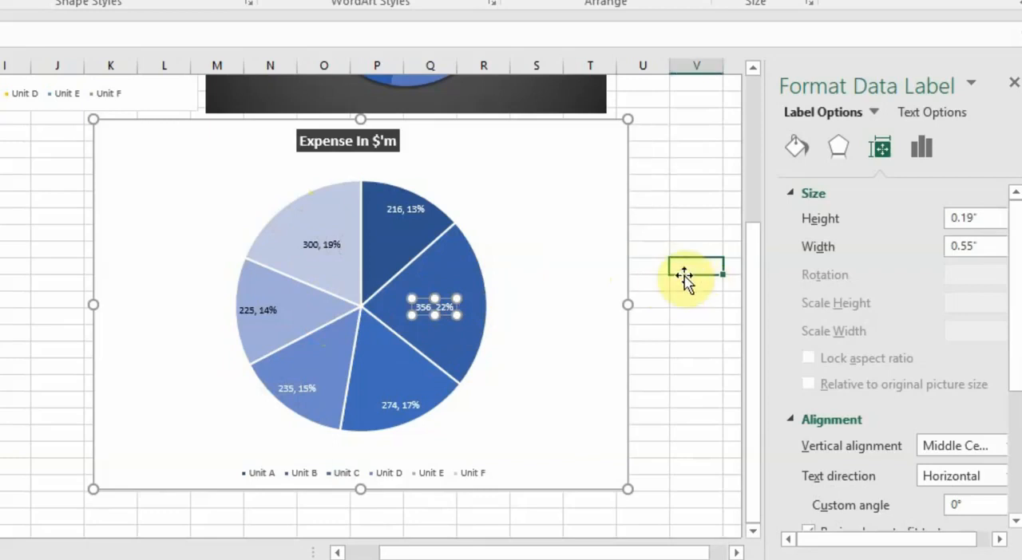
Set all data labels on the pie to font size 12 and make them bold
left_click(444, 310)
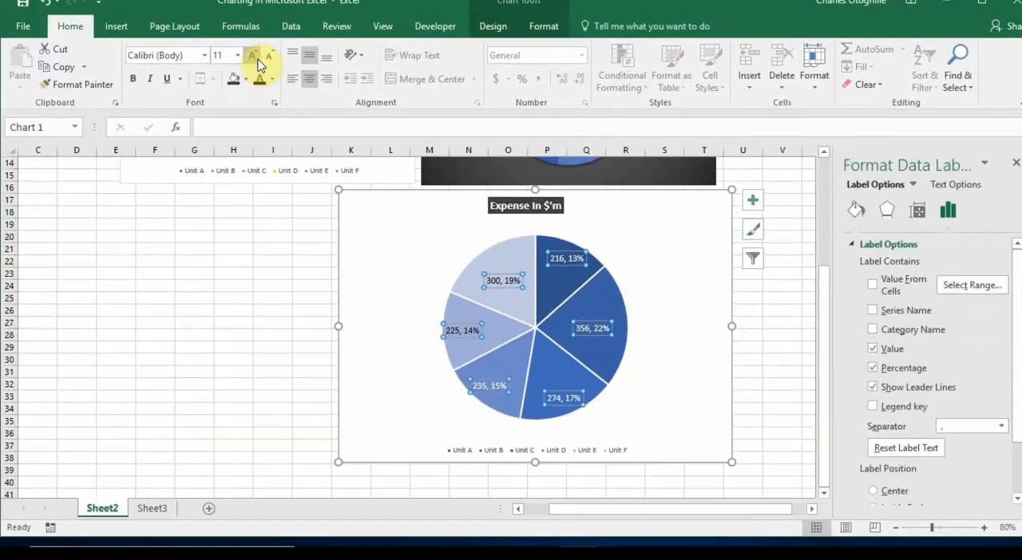
left_click(256, 58)
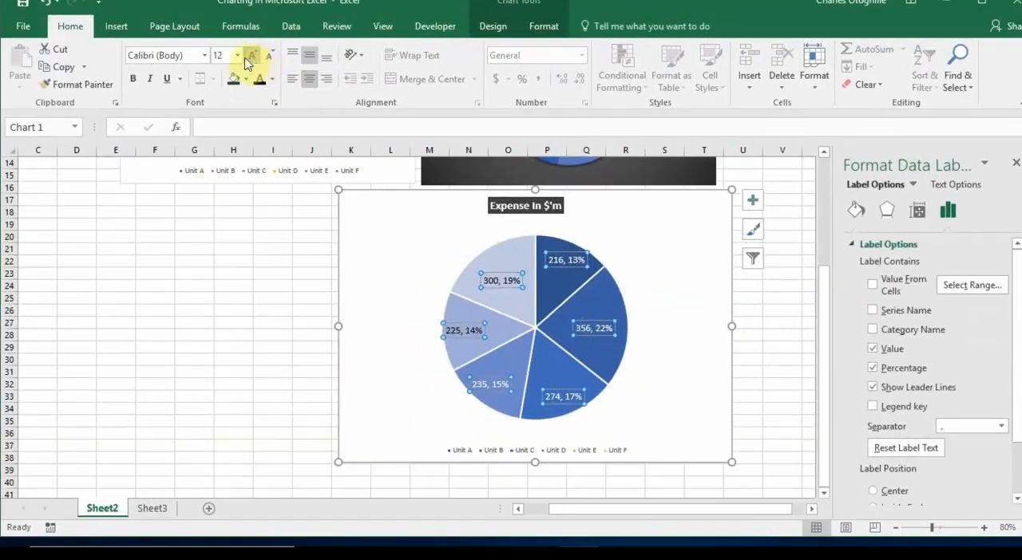
left_click(131, 81)
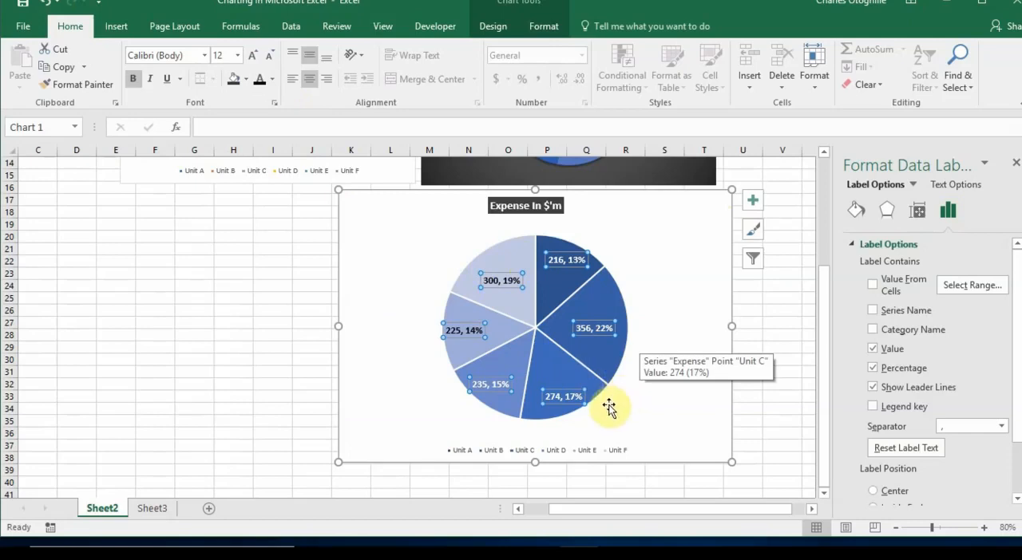
Move the Unit E data label slightly inward, away from the outer edge of its slice
left_click(473, 335)
left_click_drag(475, 335, 485, 332)
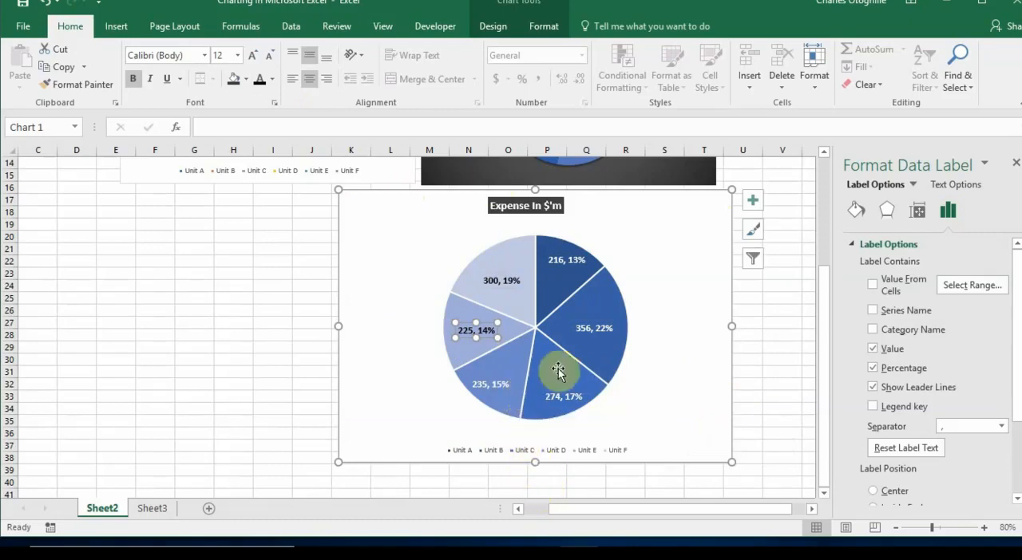
left_click(735, 369)
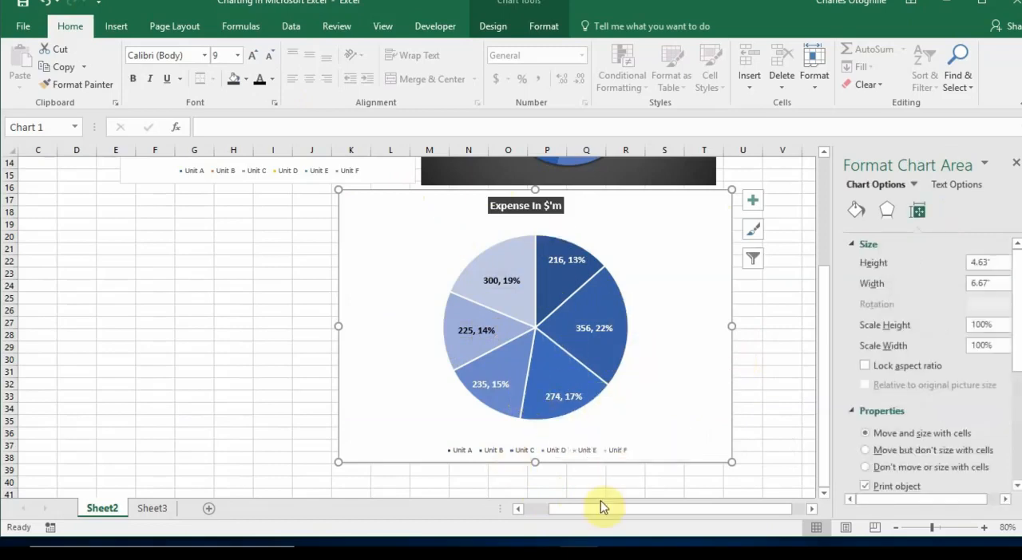
Fill only the Unit B slice with the standard Red color
left_click(604, 299)
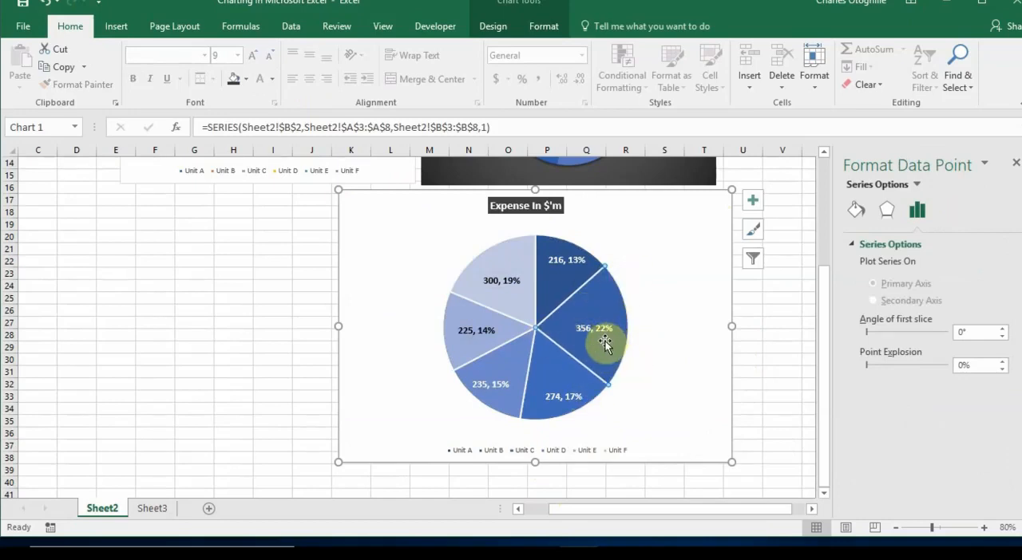
left_click(247, 79)
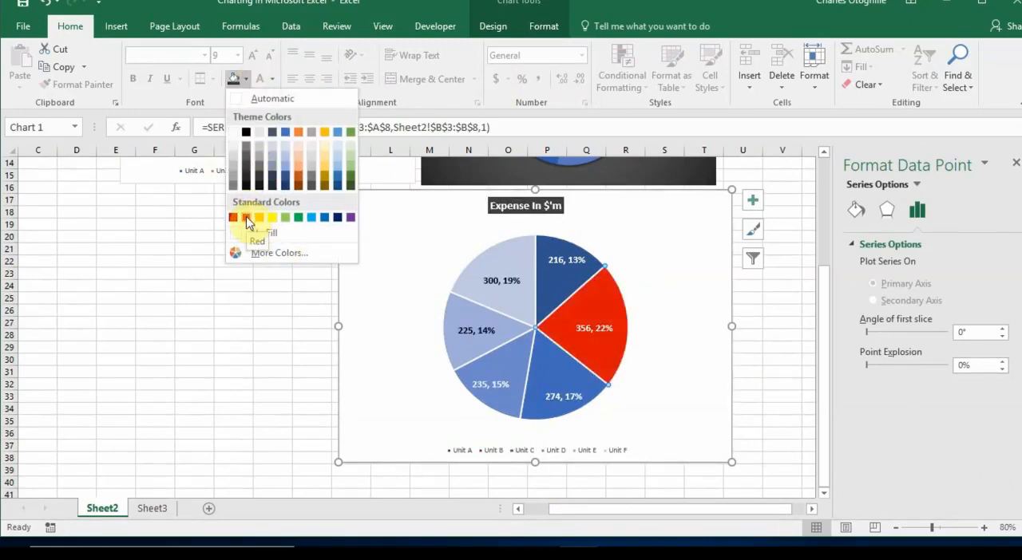
left_click(246, 219)
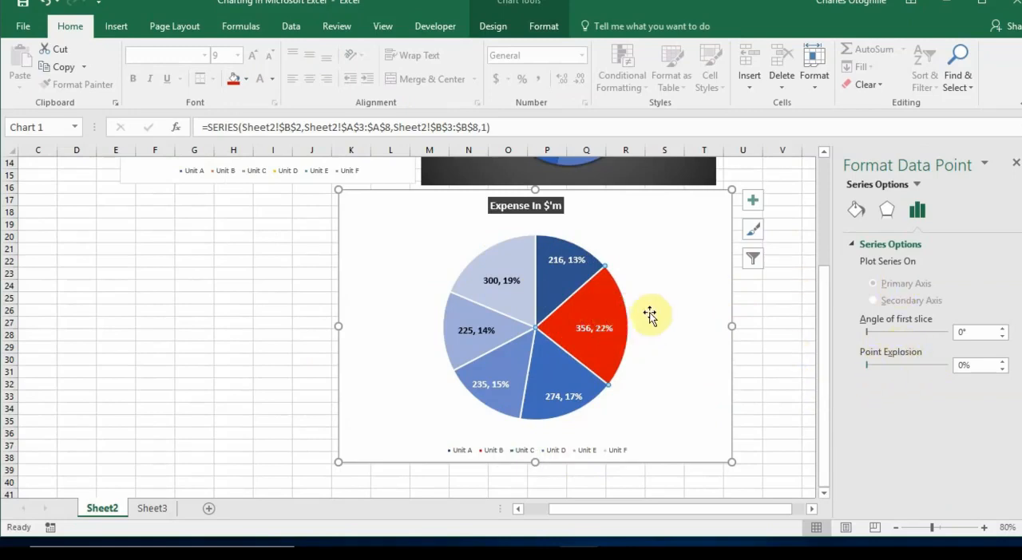
left_click(741, 311)
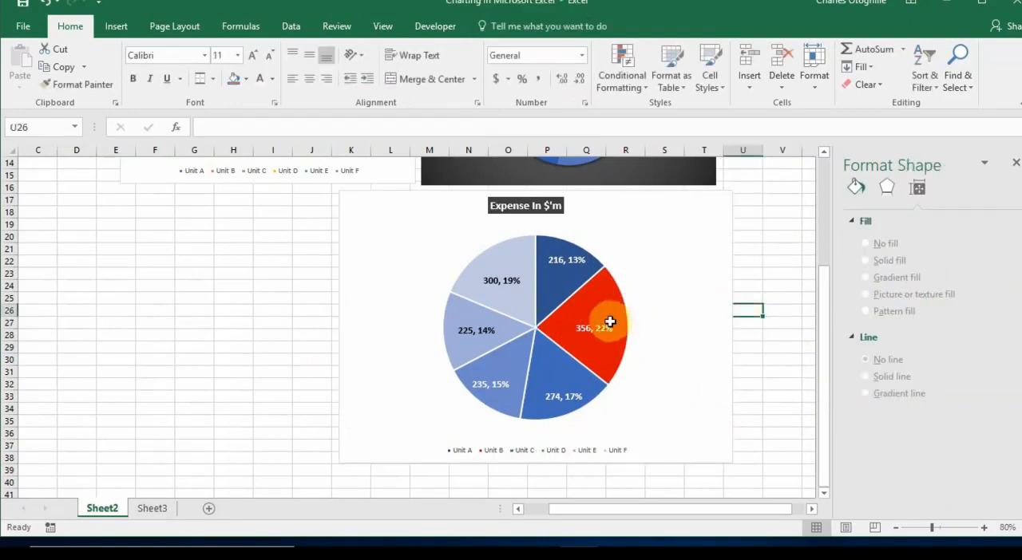
Pull the red Unit B slice out of the pie by raising its Point Explosion to 24%
left_click(602, 309)
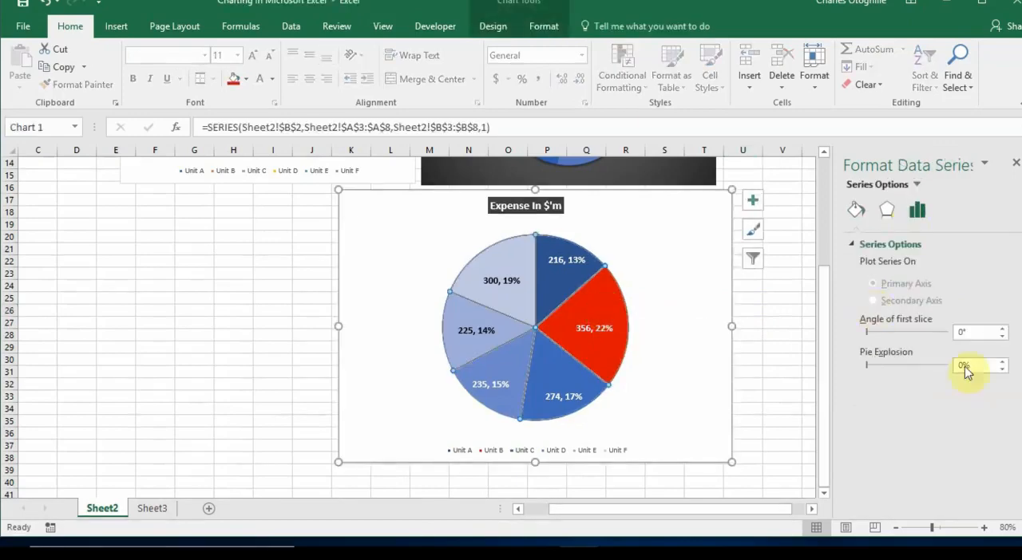
left_click(604, 309)
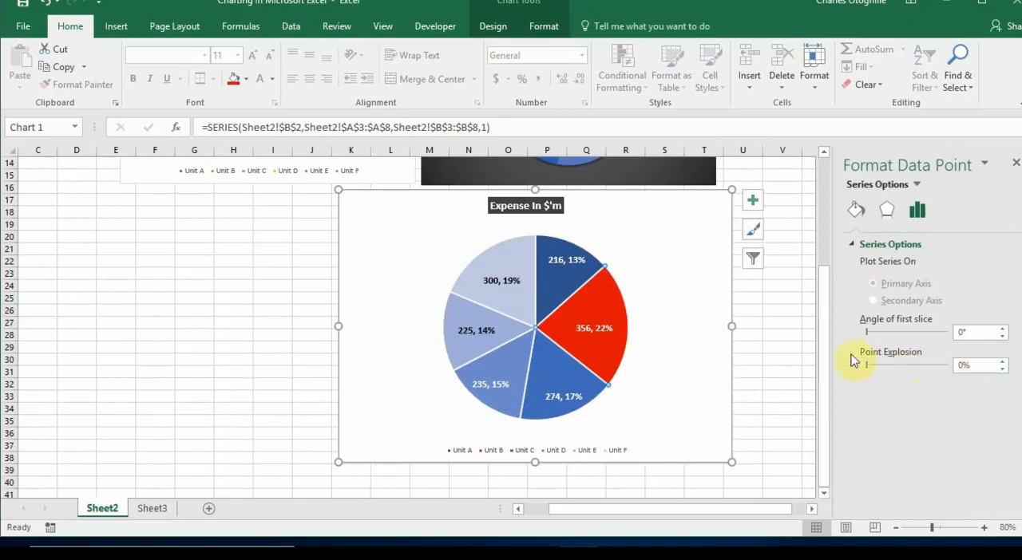
left_click(1002, 363)
left_click(1002, 362)
left_click(1002, 362)
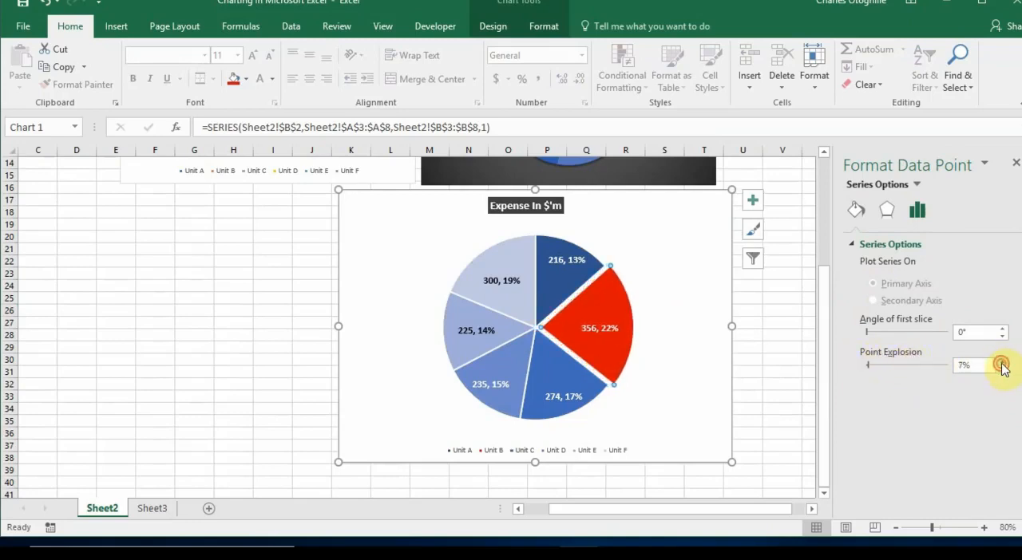
triple_click(1002, 363)
triple_click(1002, 363)
triple_click(1001, 363)
triple_click(1002, 363)
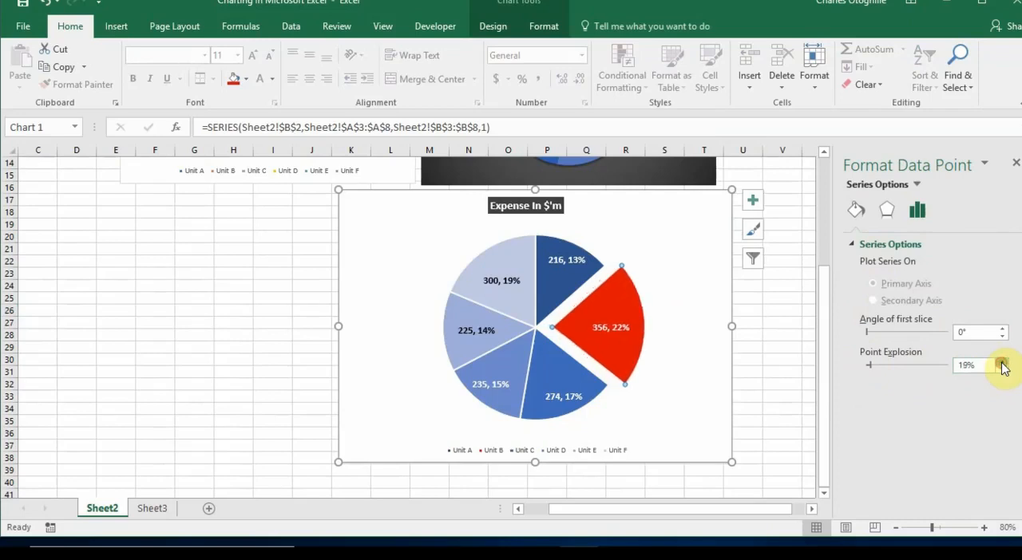
left_click(1001, 362)
left_click(1002, 363)
left_click(1002, 362)
left_click(1002, 362)
left_click(1002, 363)
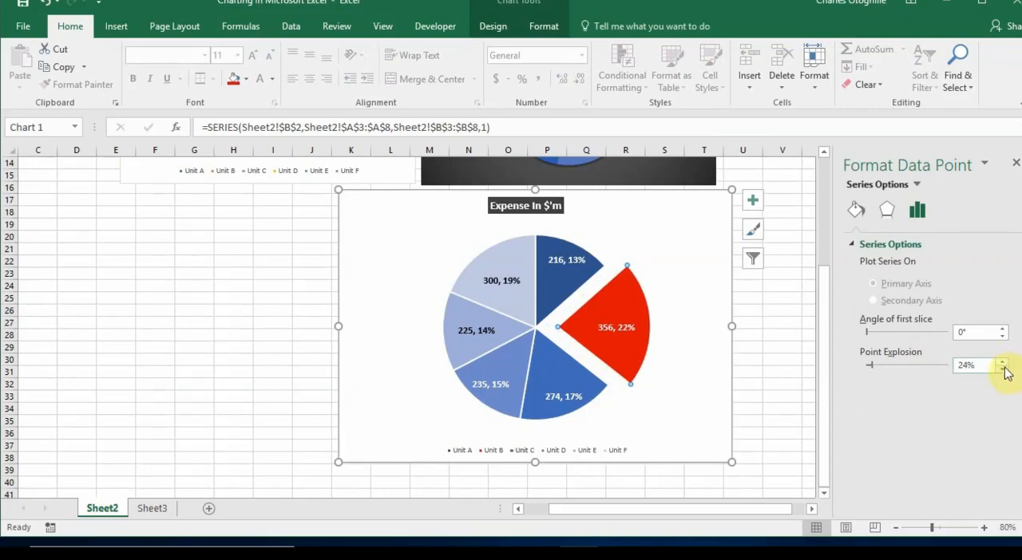
Bring the red Unit B slice back into the pie by reducing its Point Explosion to 0%
left_click(1002, 369)
left_click(1003, 369)
left_click(1002, 368)
left_click(1002, 369)
left_click(1003, 369)
left_click(1003, 368)
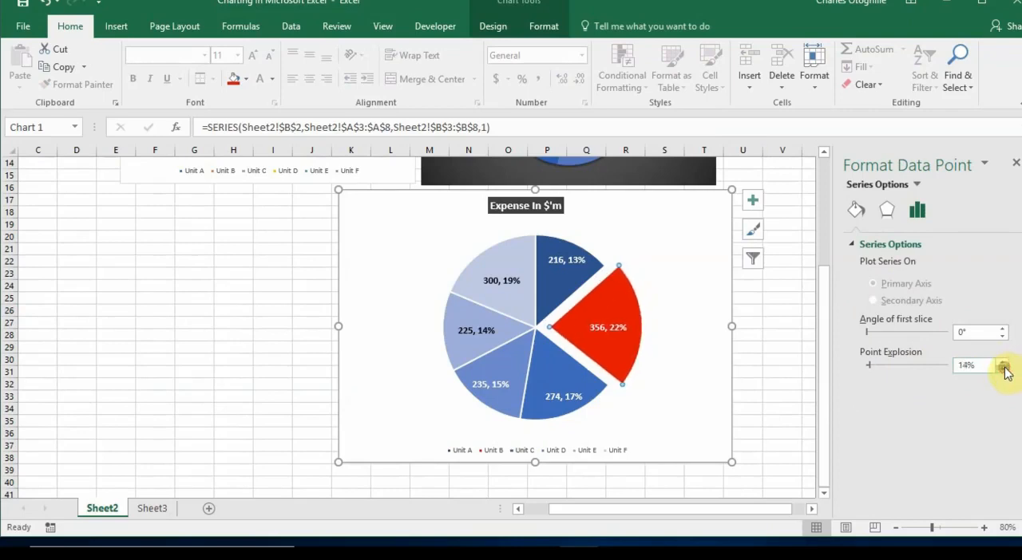
left_click(1002, 369)
left_click(1003, 369)
left_click(1003, 369)
left_click(1003, 368)
left_click(1002, 369)
left_click(1003, 369)
left_click(1003, 369)
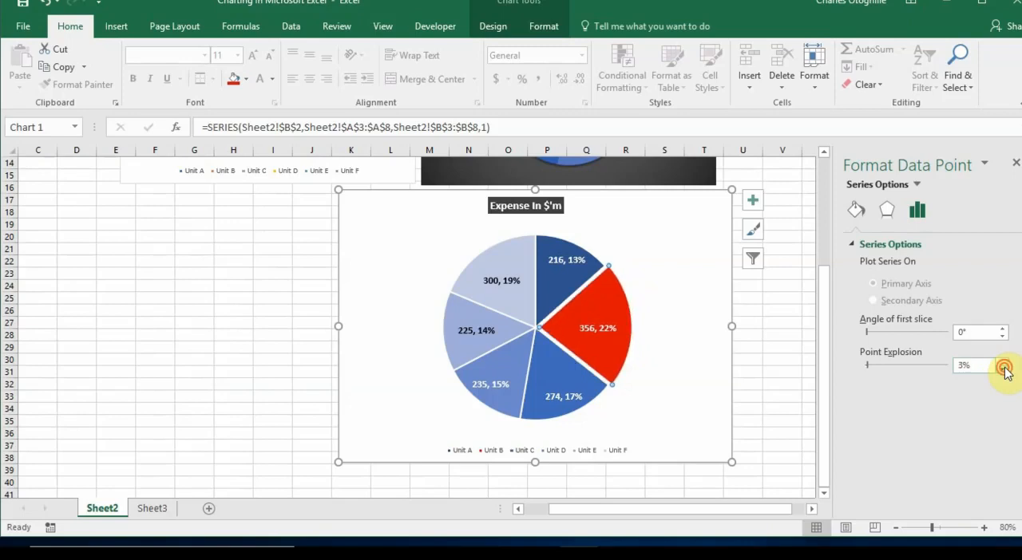
left_click(1003, 369)
left_click(1003, 368)
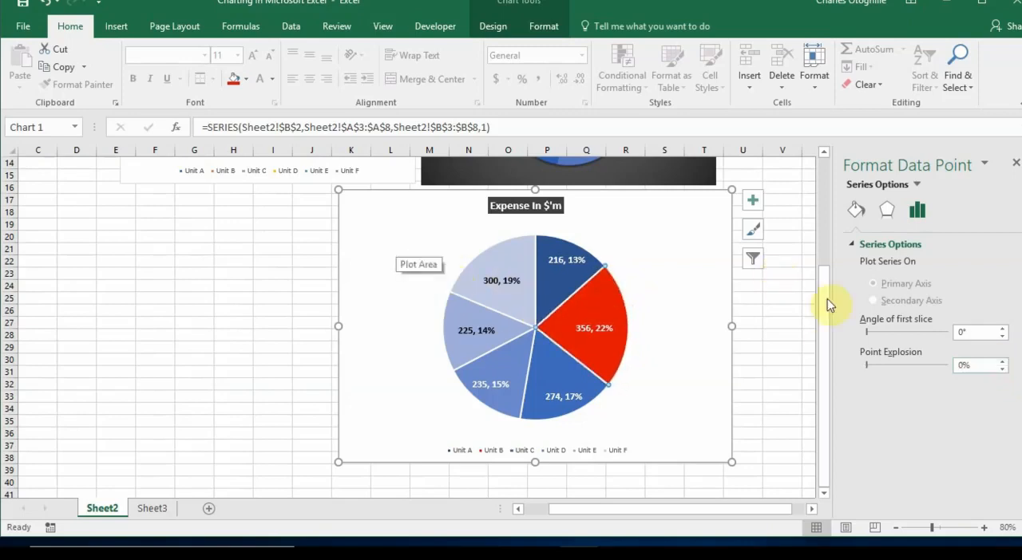
left_click(779, 311)
Select the whole "Expense" series from the chart's list of elements and show its Series Options
left_click(552, 279)
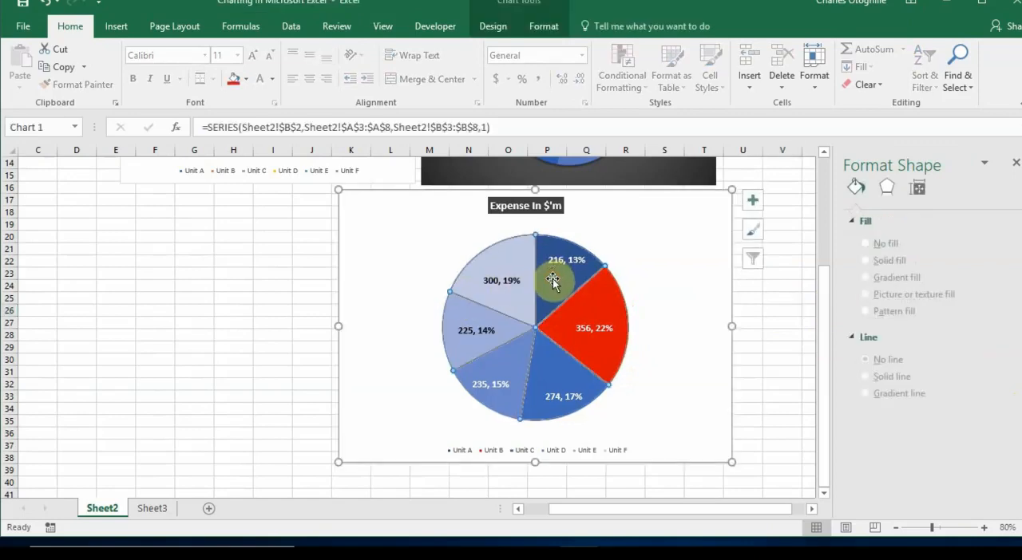
left_click(771, 337)
left_click(727, 220)
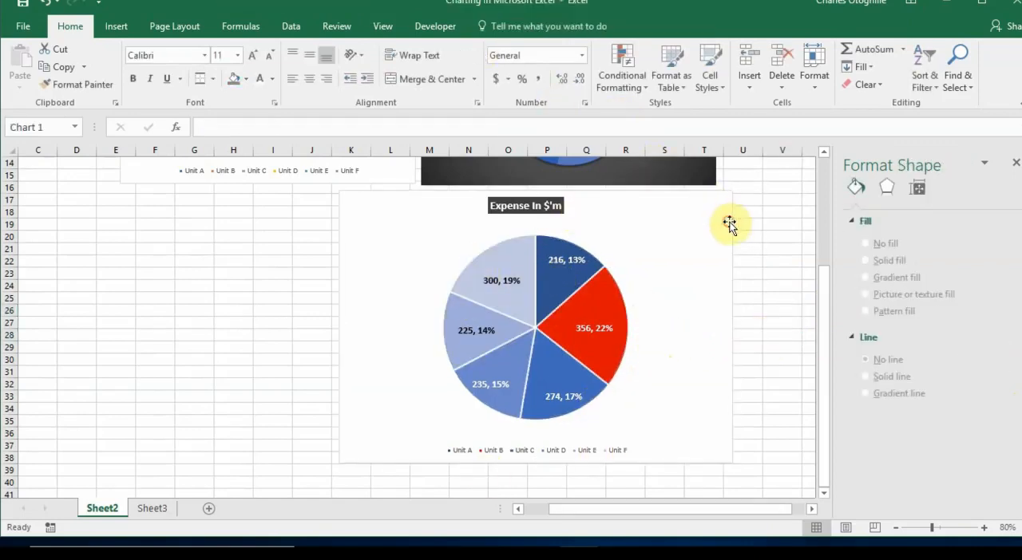
left_click(543, 25)
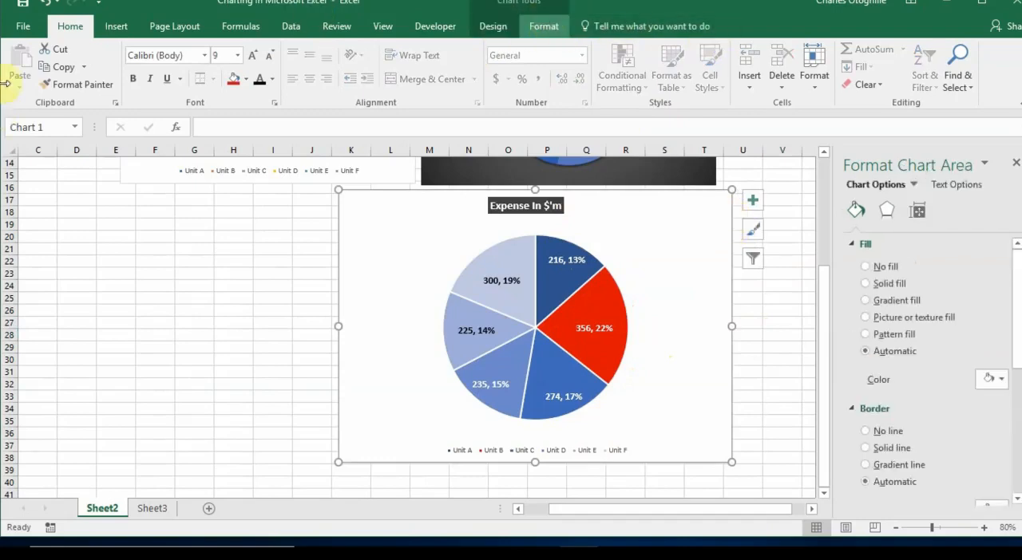
left_click(110, 48)
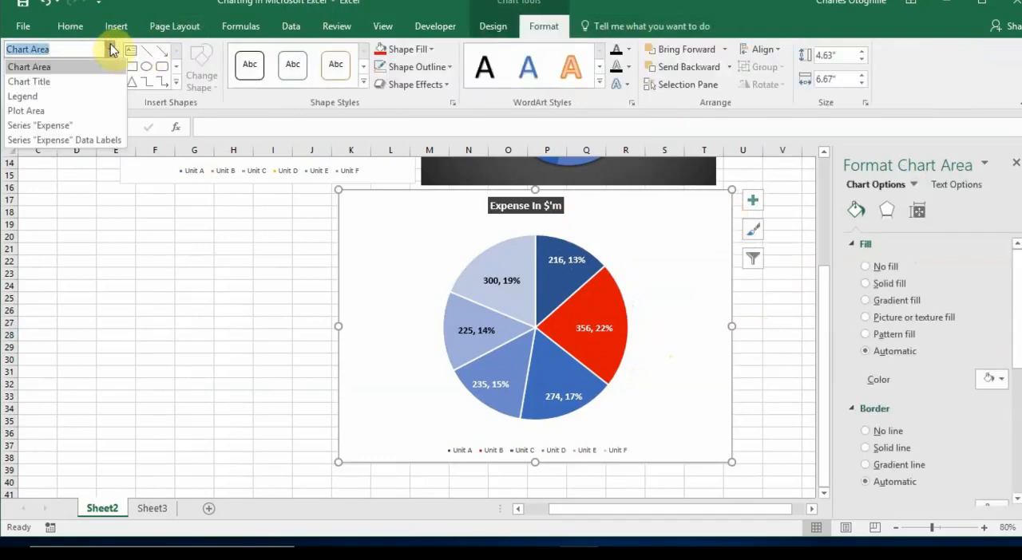
left_click(84, 126)
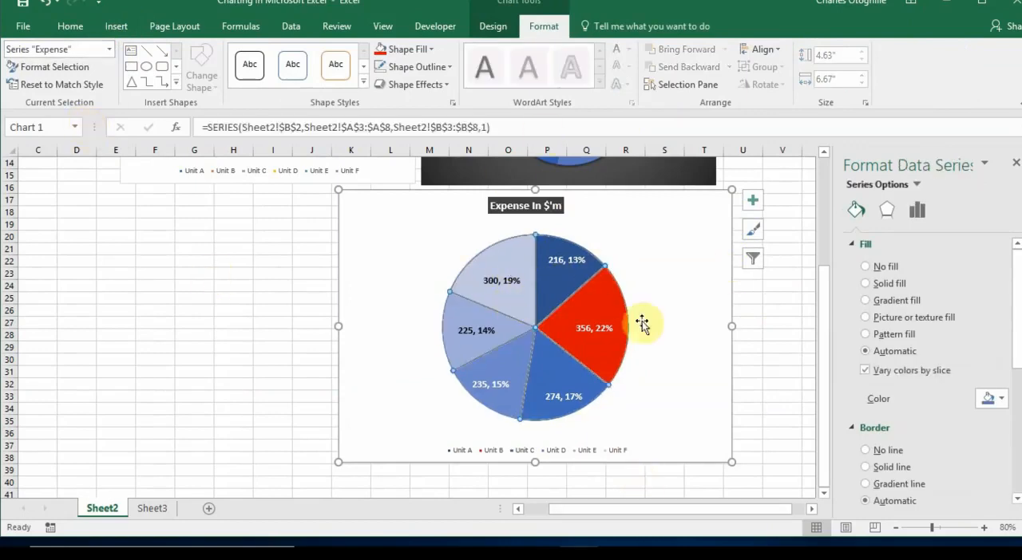
left_click(919, 211)
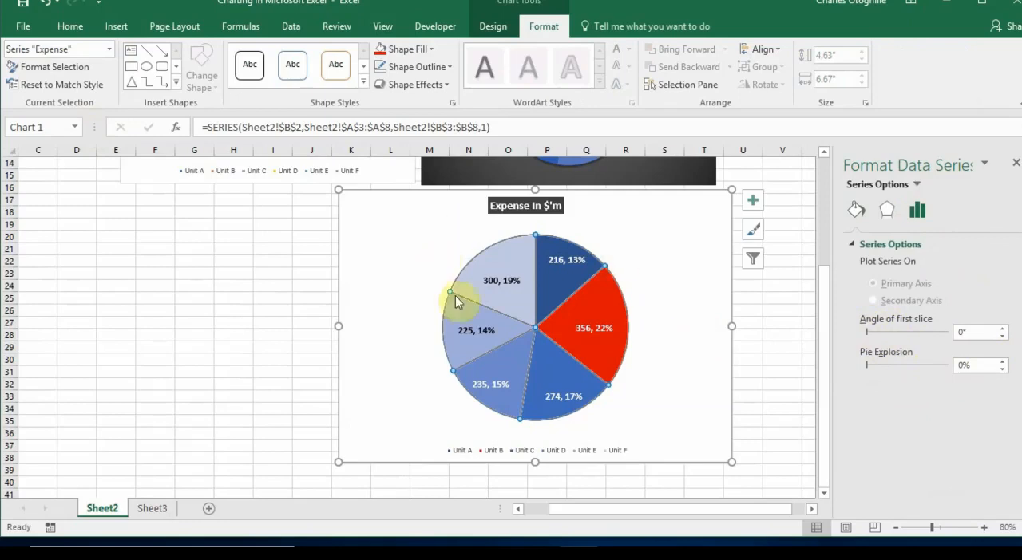
Spread all slices of the "Expense" series apart by raising Pie Explosion to 14%
left_click(1002, 361)
left_click(1003, 361)
left_click(1002, 360)
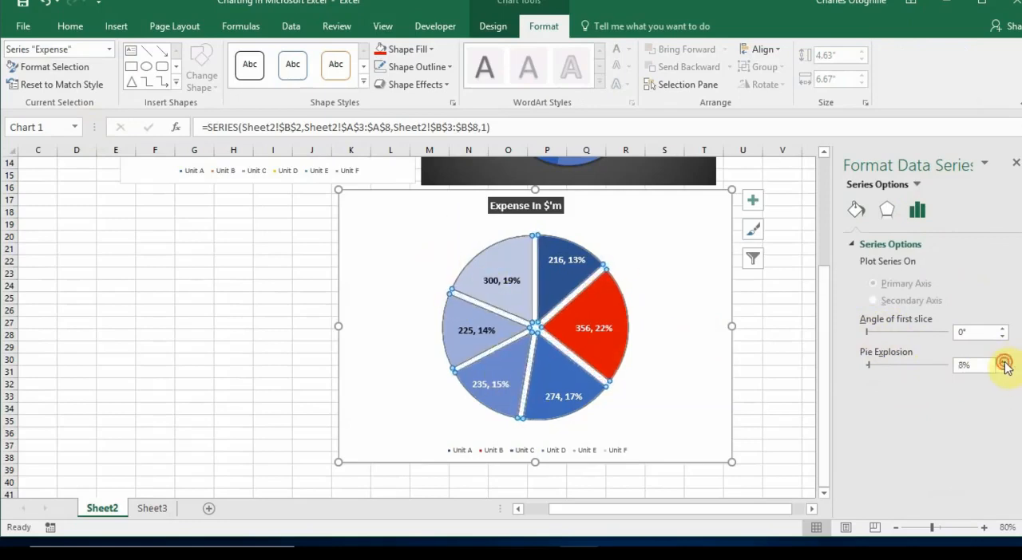
left_click(1003, 361)
left_click(1003, 361)
left_click(1002, 361)
left_click(1002, 361)
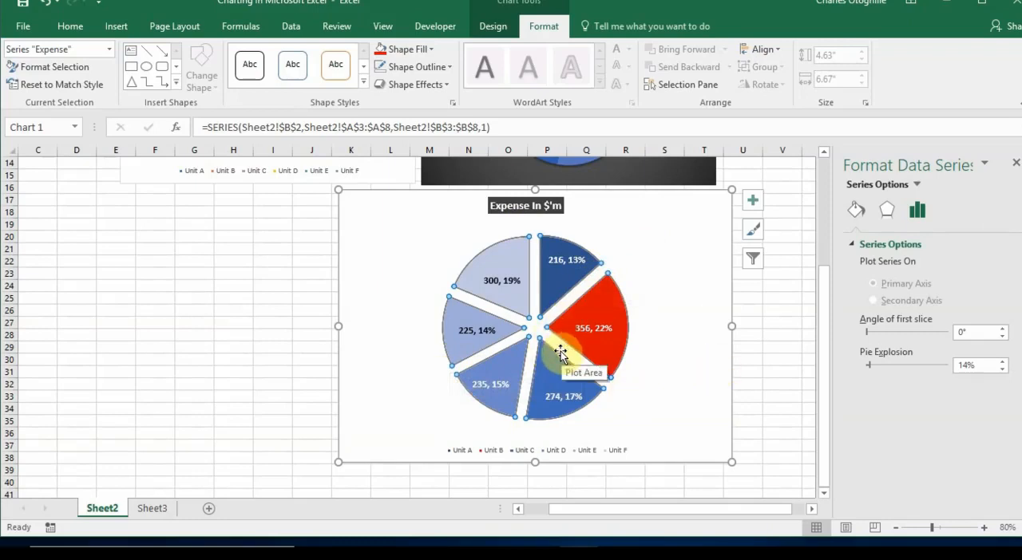
Reduce the Pie Explosion of the "Expense" series to 4%
left_click(1002, 368)
left_click(1003, 369)
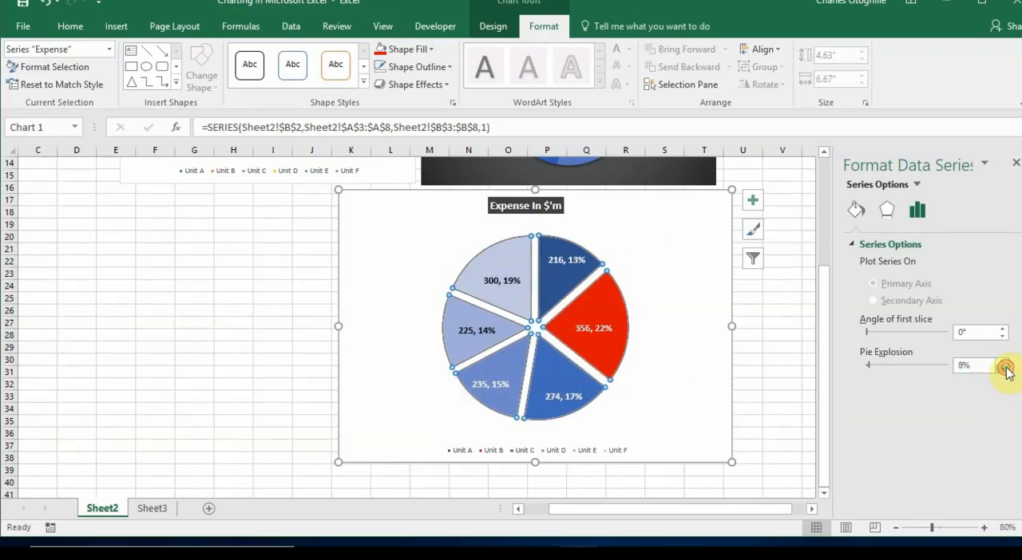
left_click(1002, 369)
left_click(1003, 369)
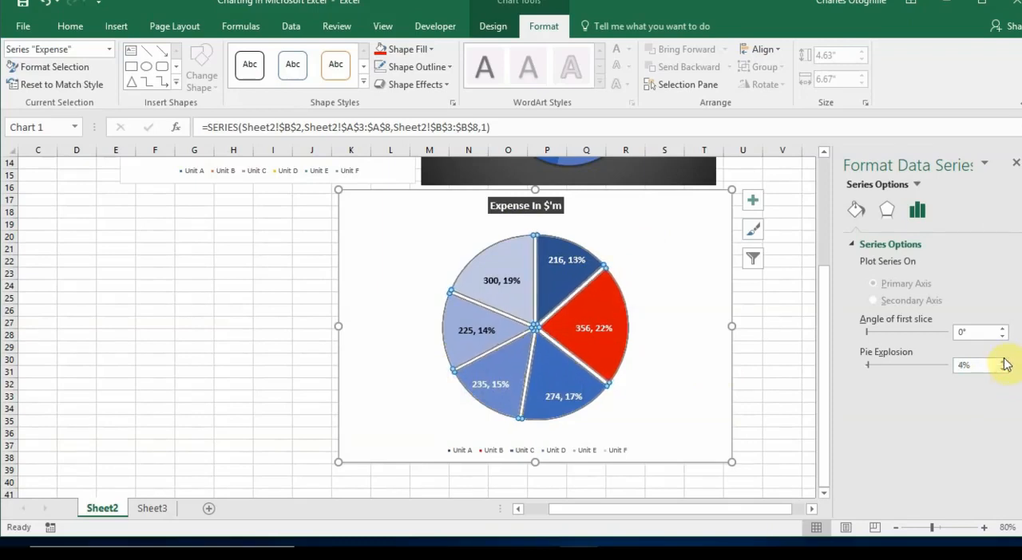
Raise the Pie Explosion of the "Expense" series to 5% and compare the pie with the other charts on the sheet
left_click(1003, 362)
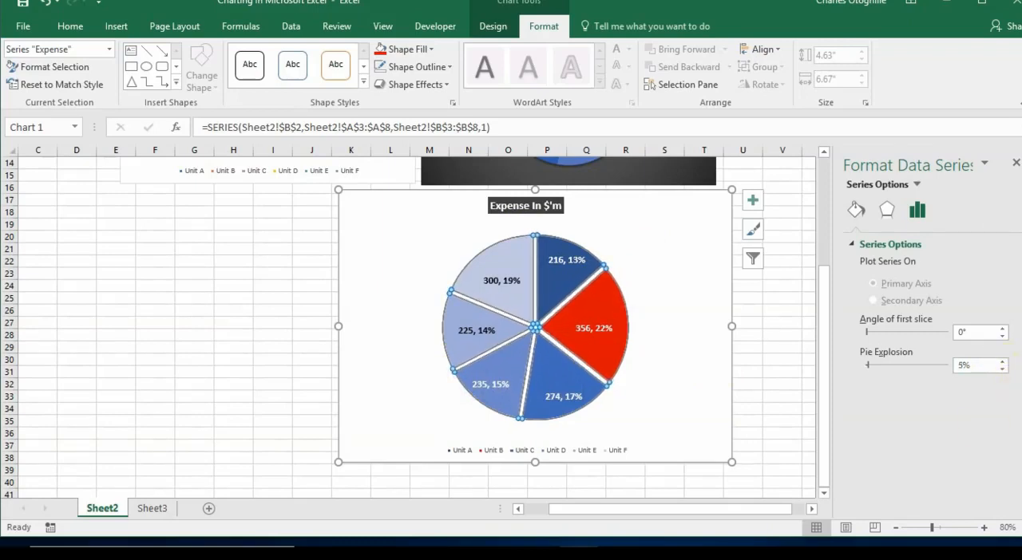
left_click(729, 372)
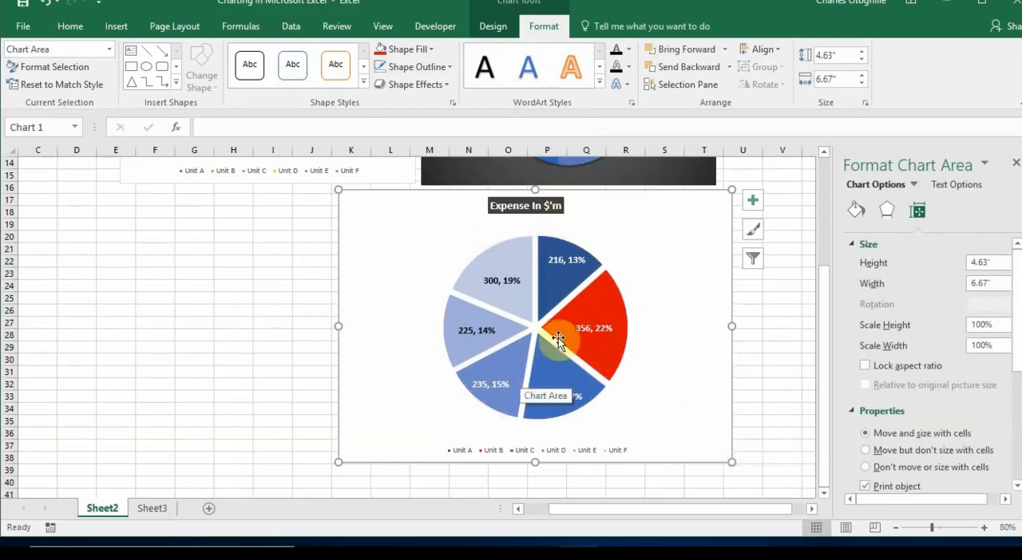
scroll(559, 403, "up", 5)
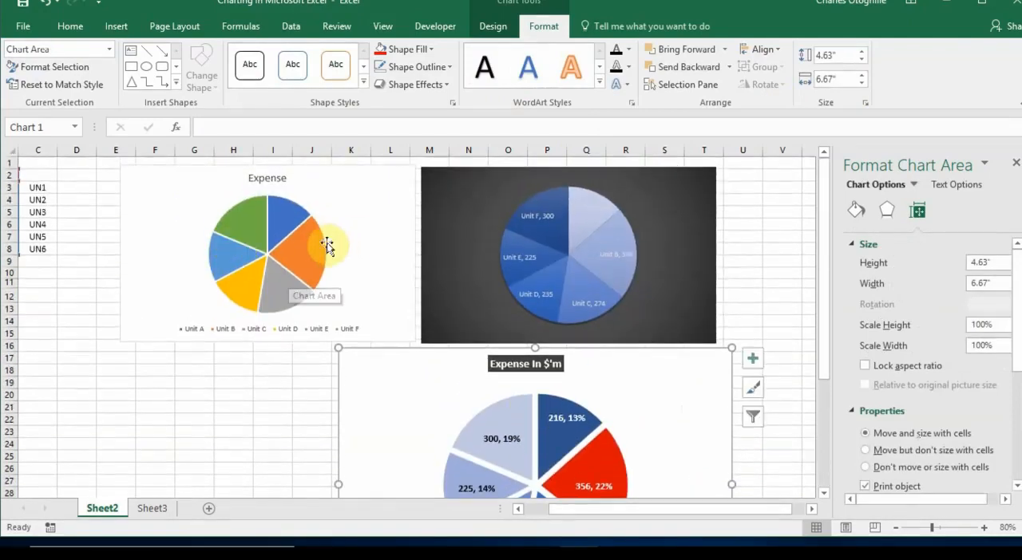
scroll(446, 319, "down", 2)
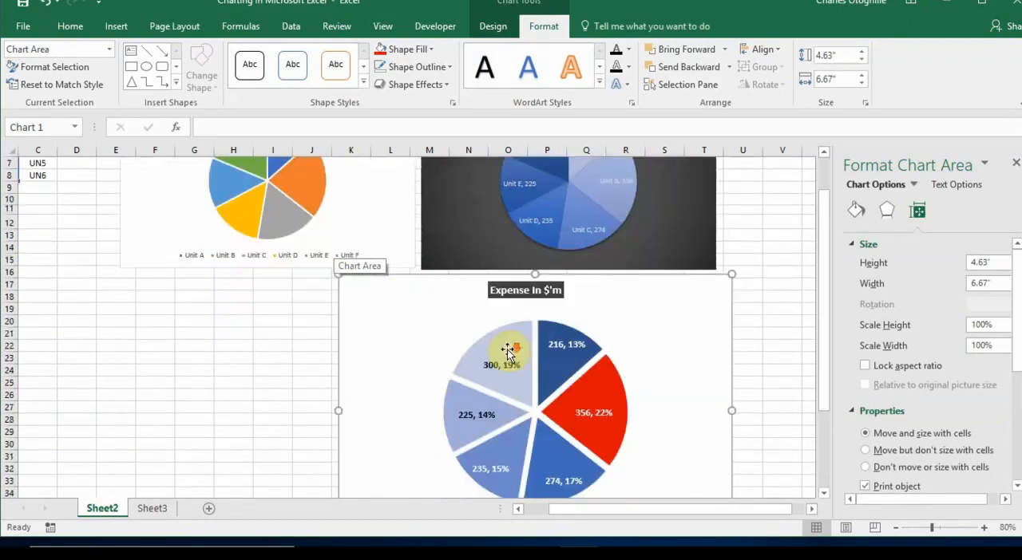
scroll(599, 382, "down", 2)
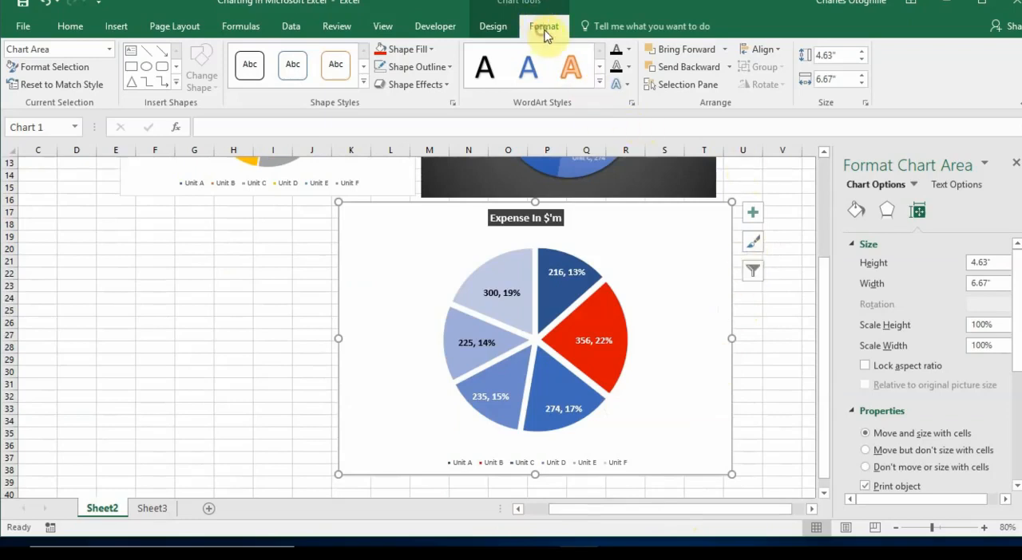
Select the chart's plot area and give it a shadow with a distance of 5 pt and an angle of 120°
left_click(109, 49)
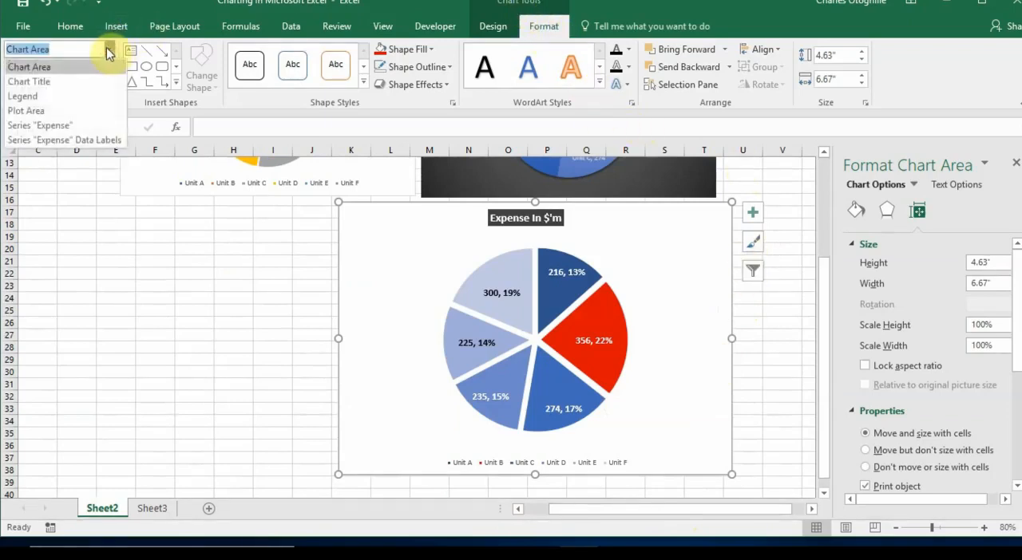
left_click(17, 114)
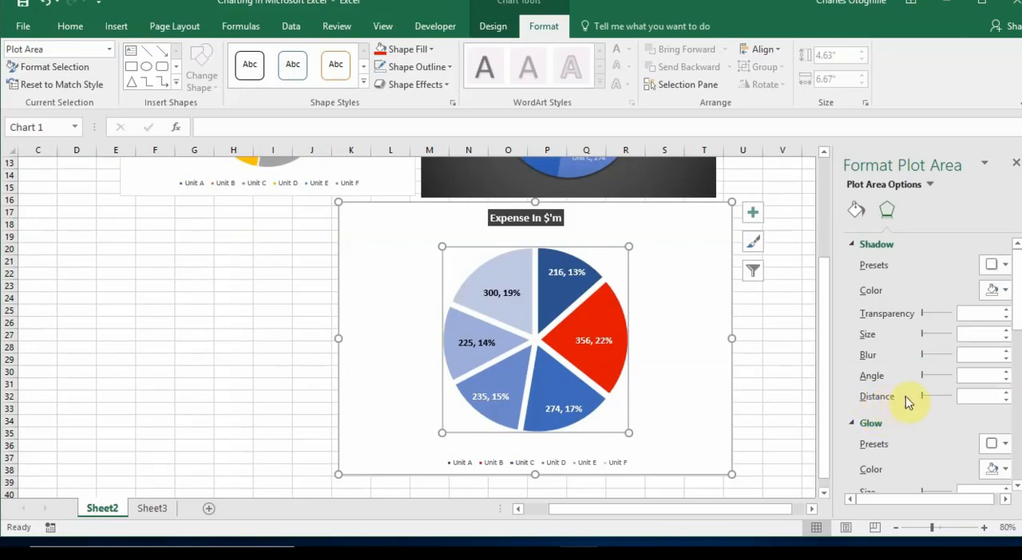
left_click(1007, 393)
left_click(1008, 394)
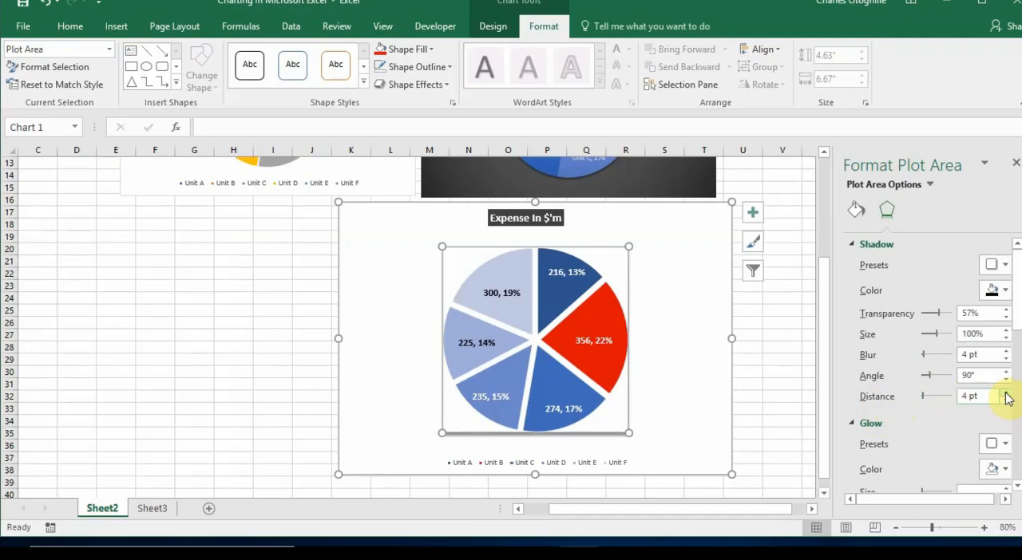
left_click(1005, 392)
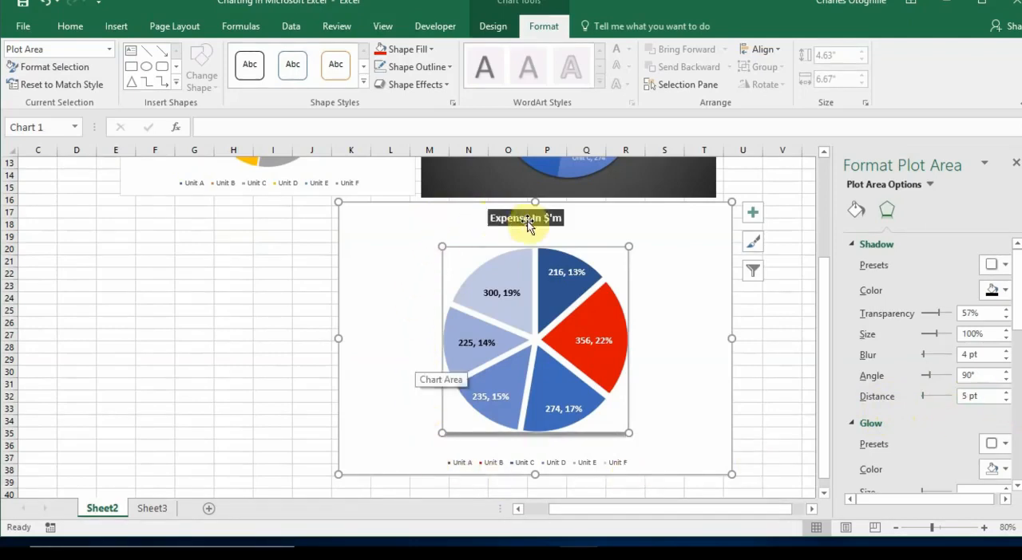
left_click(1006, 372)
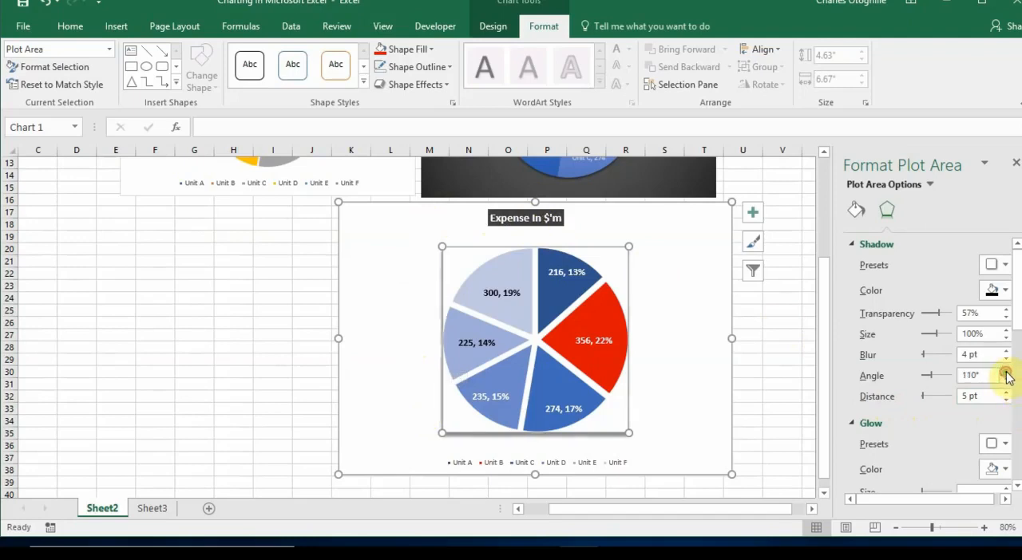
left_click(1007, 373)
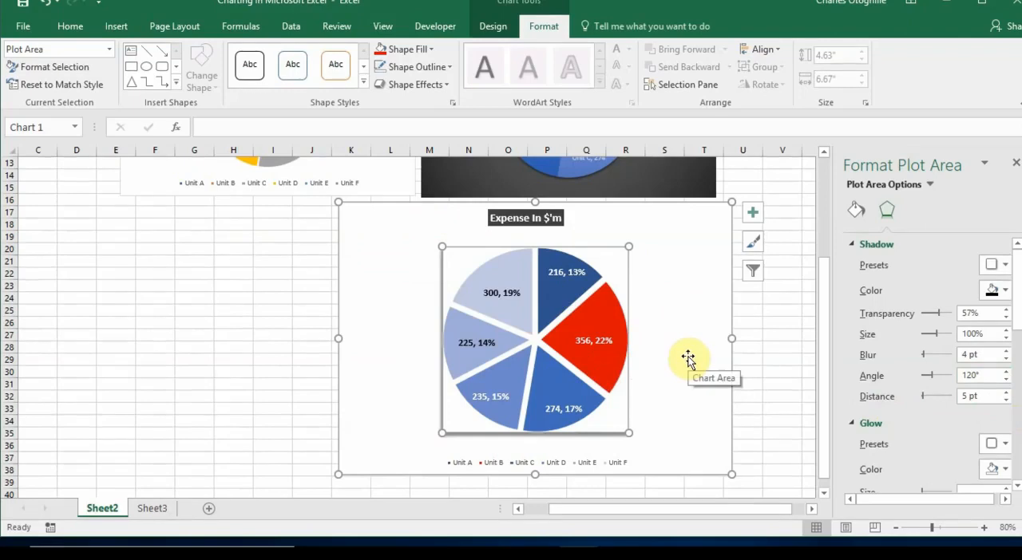
Change the plot area's shadow to a darker shade of Light Gray, Background 2 with 47% transparency
left_click(1007, 292)
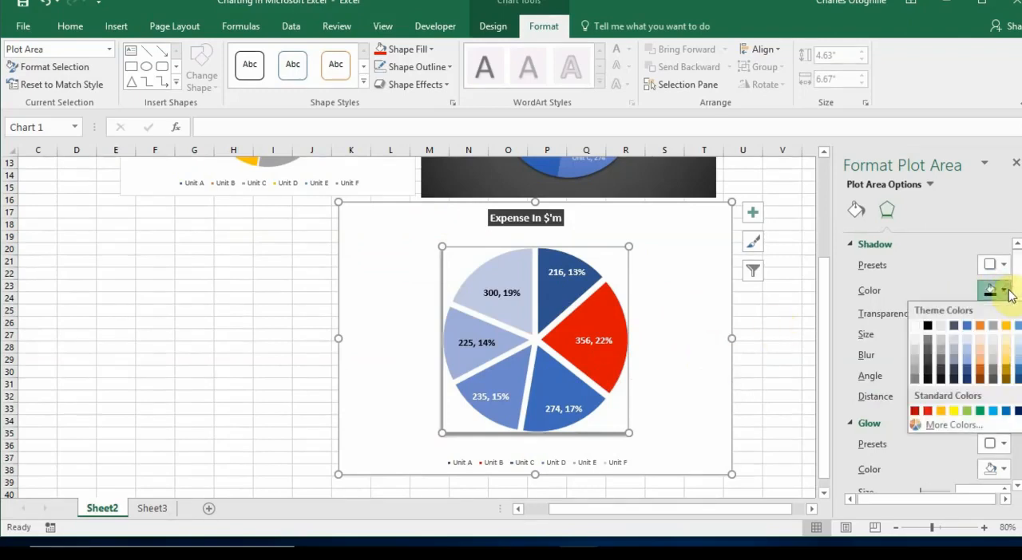
left_click(940, 356)
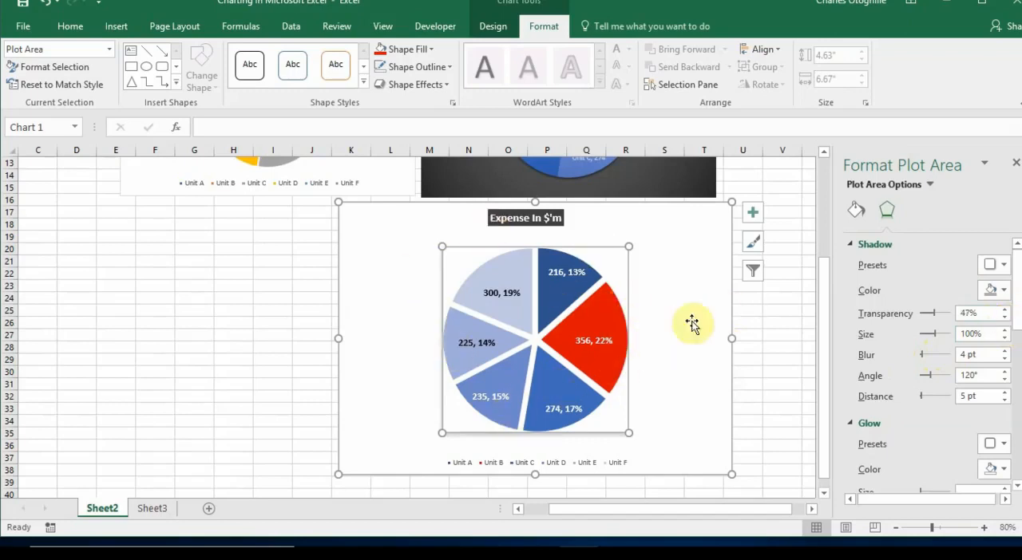
left_click(768, 342)
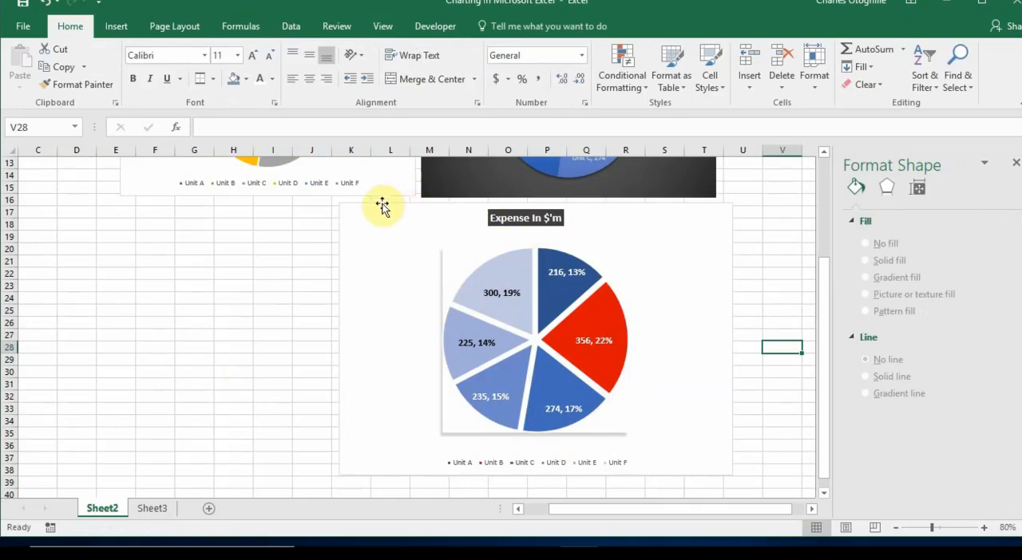
Fill the chart area of the "Expense In $'m" chart with a light gray theme color
left_click(413, 223)
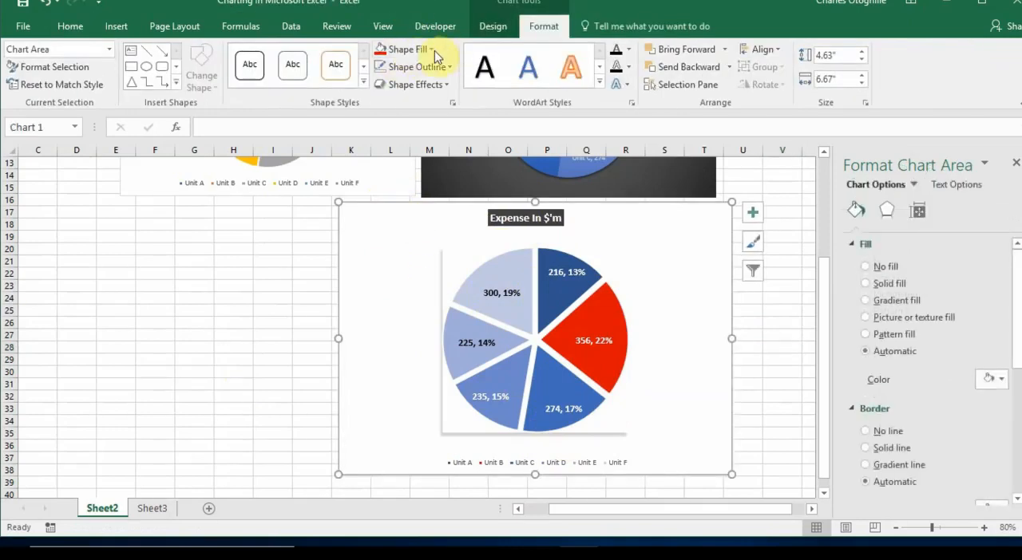
left_click(434, 51)
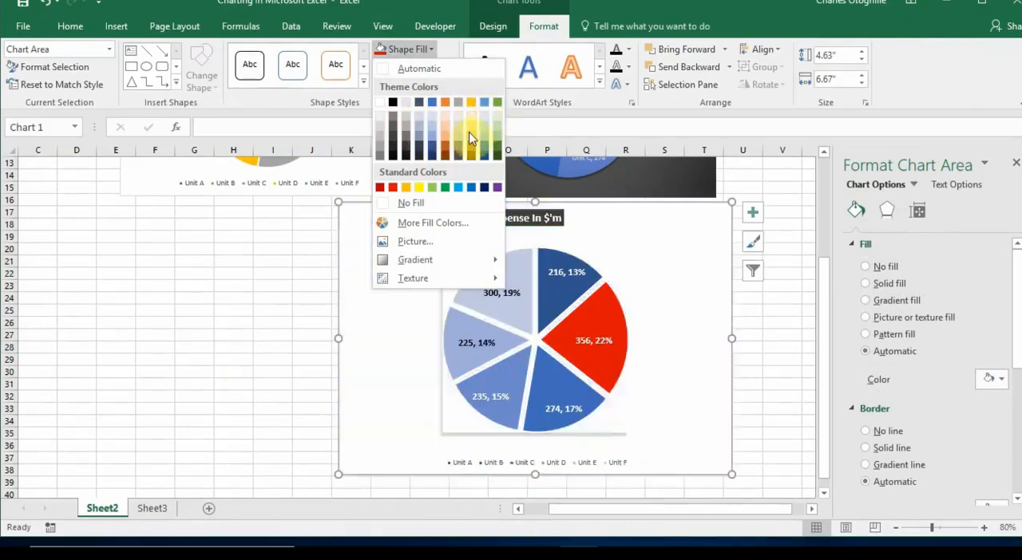
left_click(459, 139)
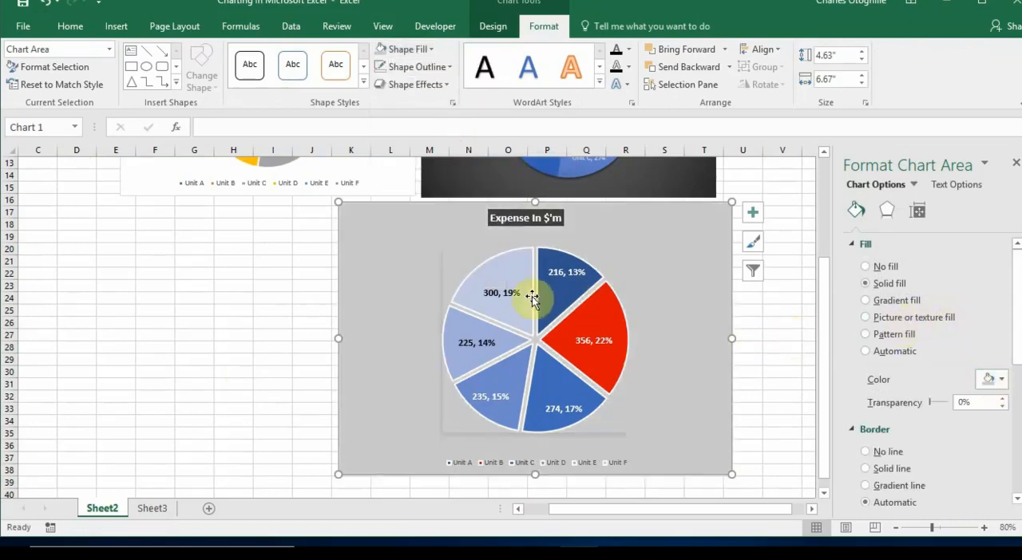
Set the shadow color of the plot area to black and deselect the chart
left_click(463, 256)
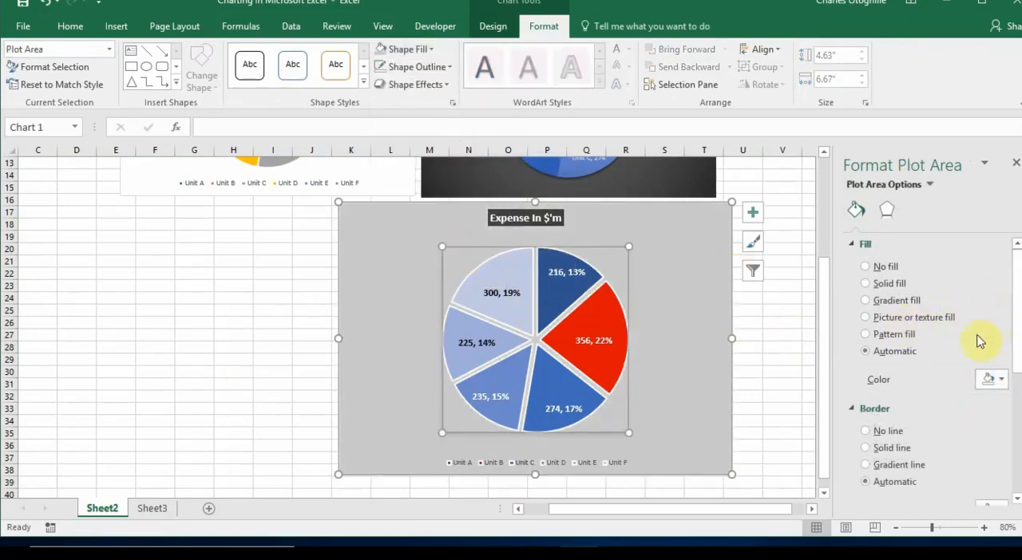
left_click(886, 210)
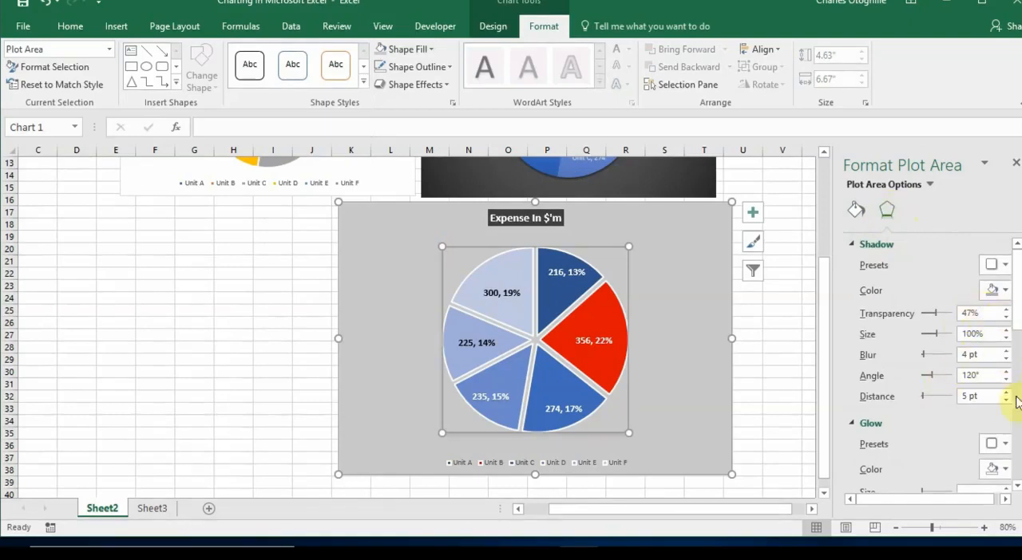
left_click(1007, 297)
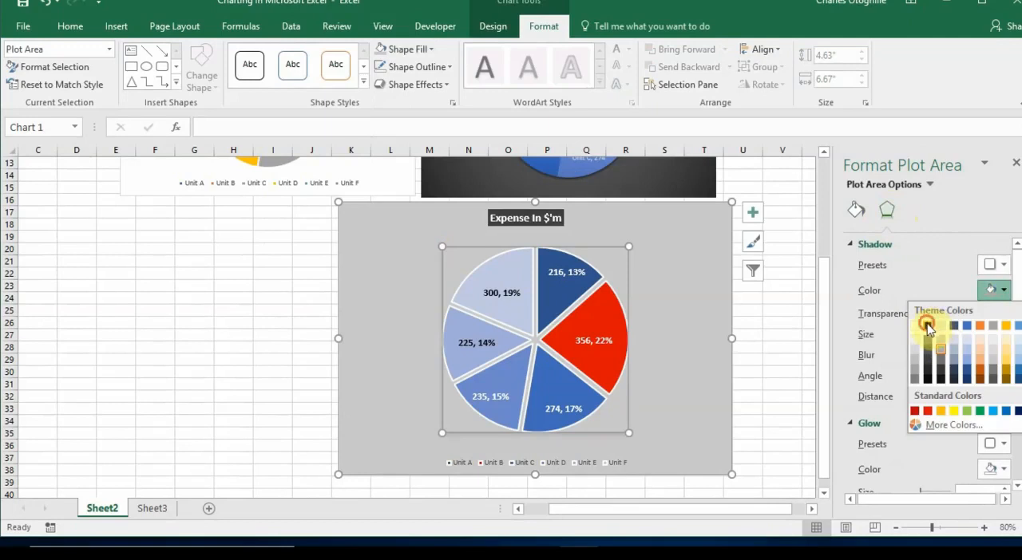
left_click(927, 325)
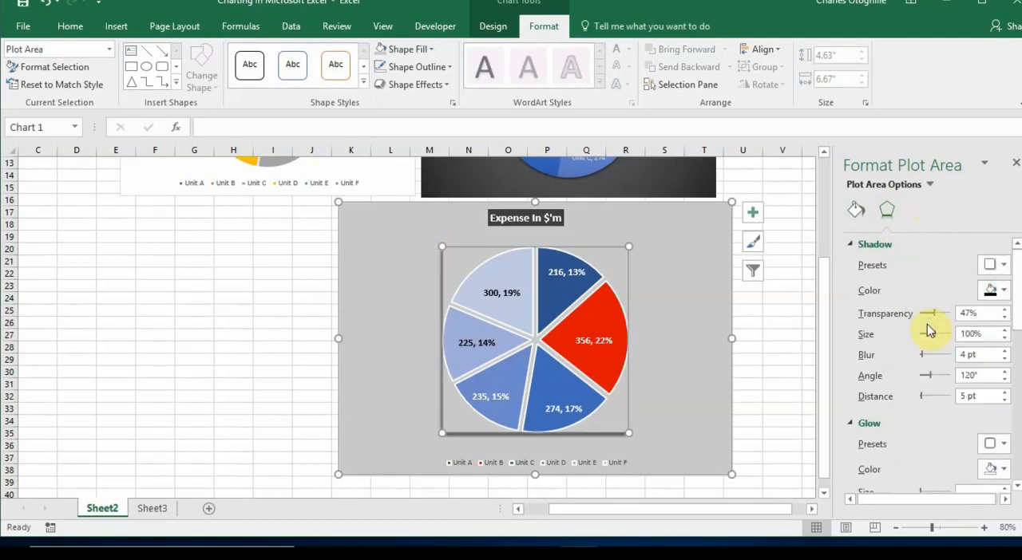
left_click(779, 386)
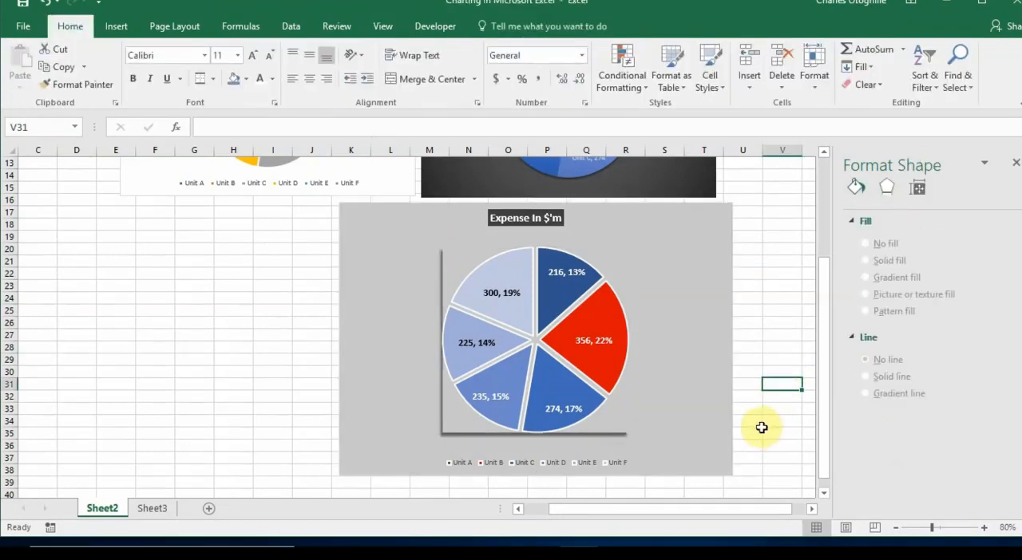
Soften the plot area's shadow by setting its blur to 19 pt, then deselect the chart
left_click(610, 425)
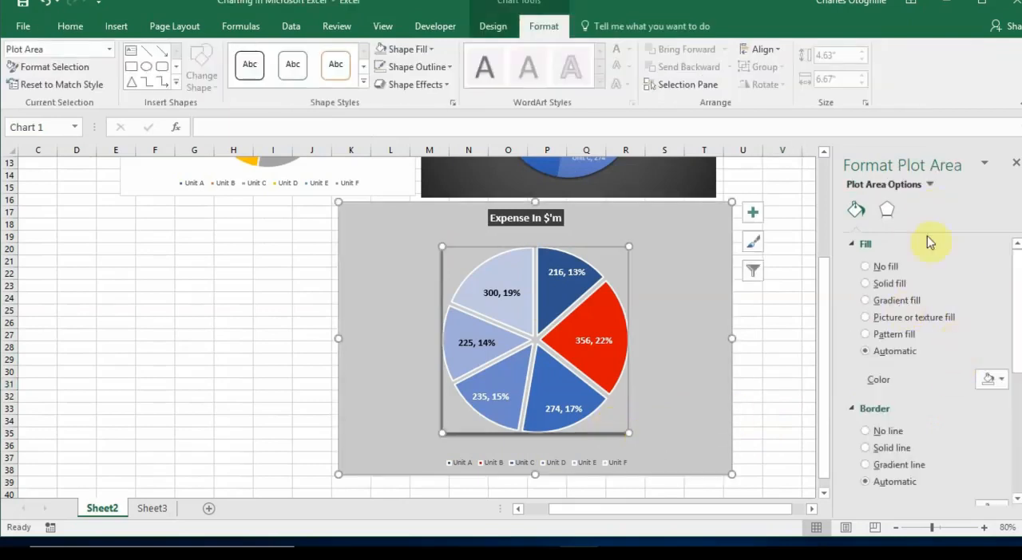
left_click(887, 209)
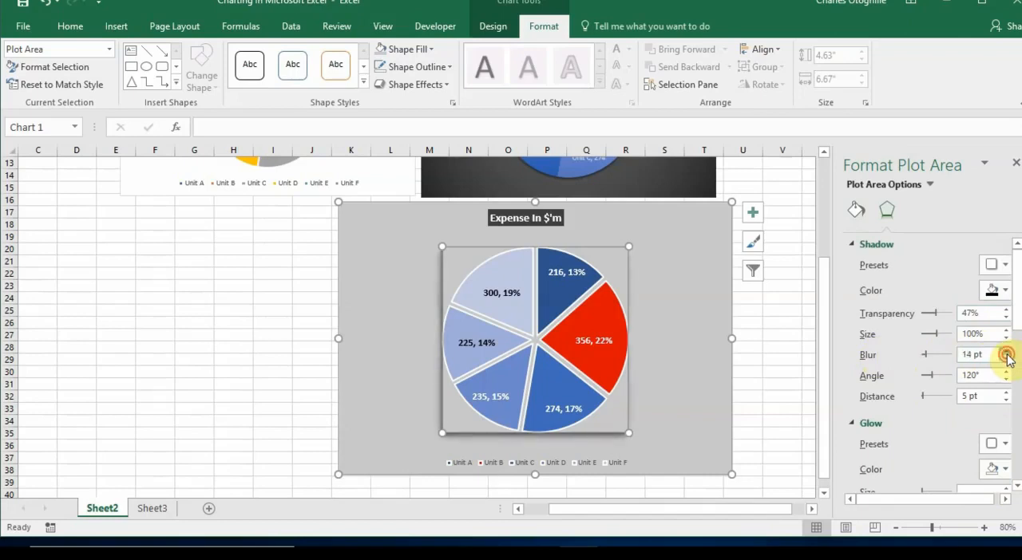
left_click(733, 331)
left_click(763, 348)
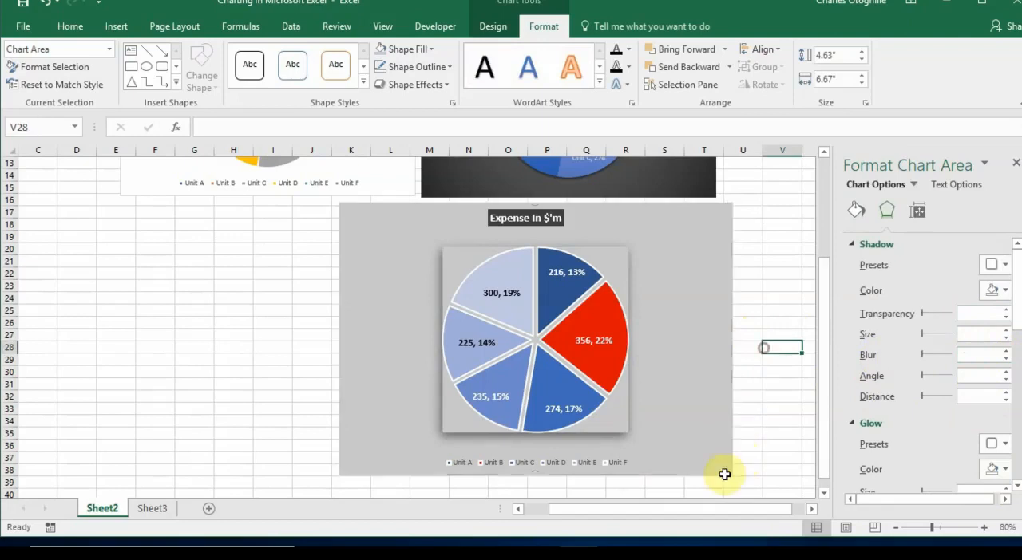
Narrow the "Expense In $'m" chart from its left edge and extend its right edge slightly, to a width of 5.82"
left_click(338, 342)
left_click_drag(372, 336, 392, 335)
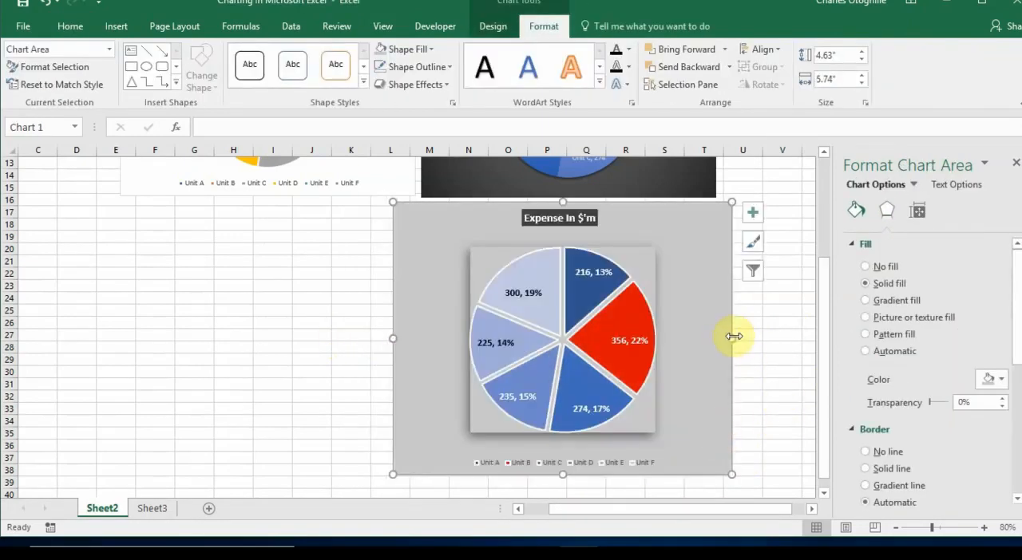
left_click_drag(727, 339, 737, 338)
left_click(796, 440)
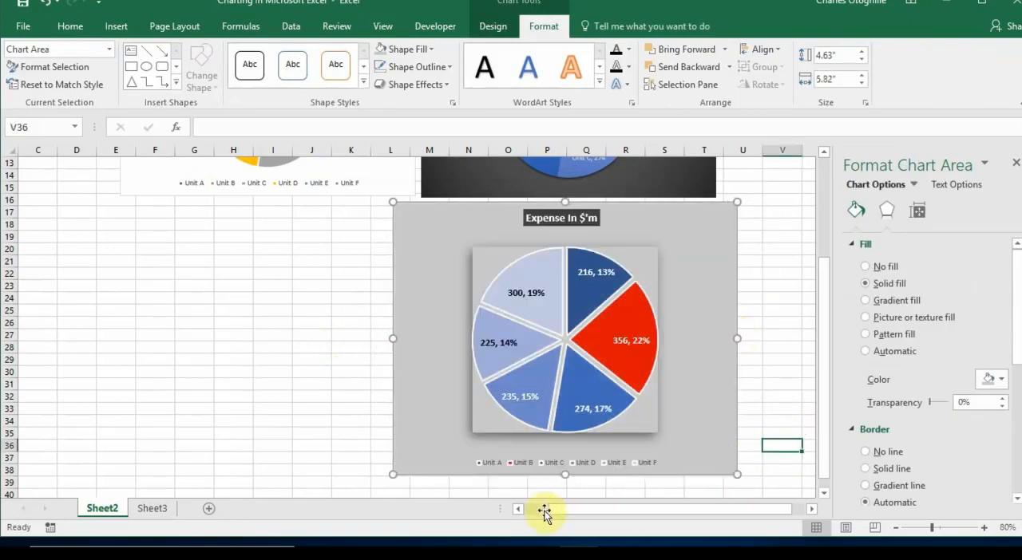
Enlarge the text of the chart's legend to font size 14
left_click(556, 467)
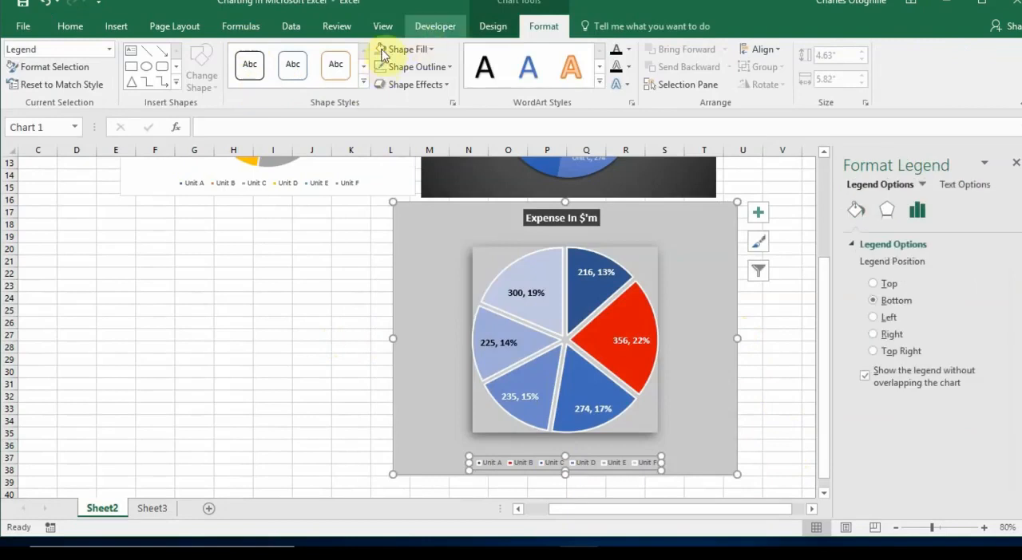
left_click(73, 32)
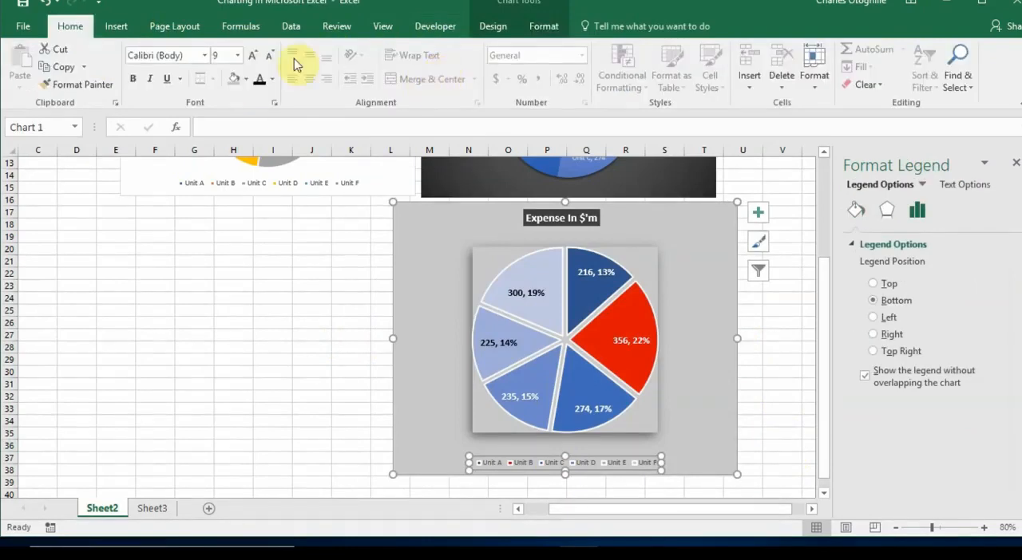
left_click(253, 61)
left_click(254, 60)
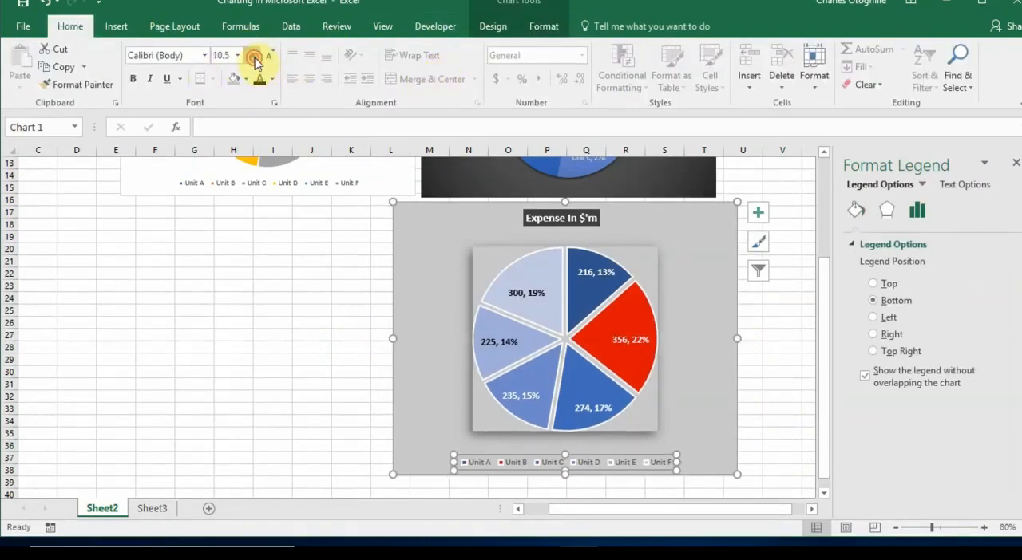
left_click(253, 61)
left_click(253, 60)
left_click(253, 60)
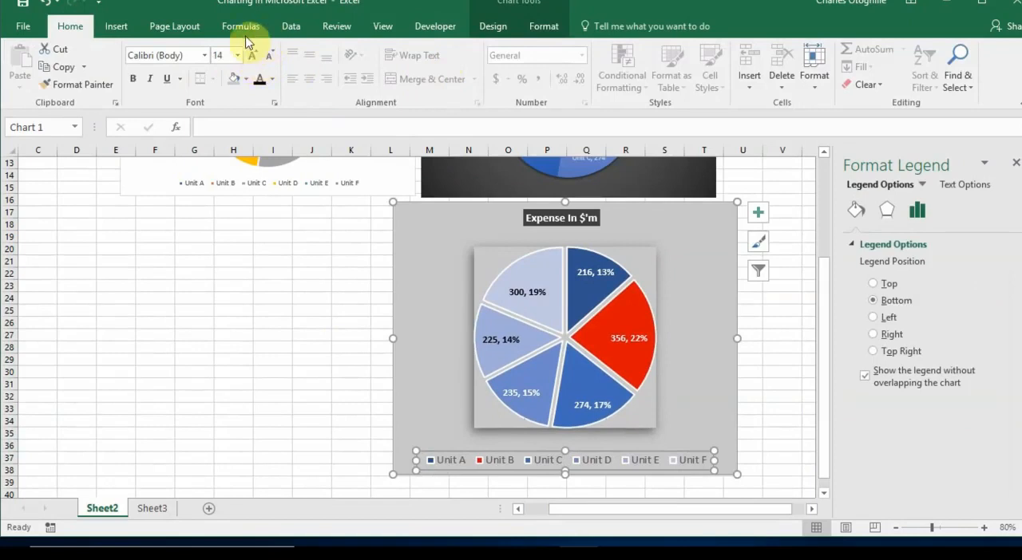
Try bold on the legend text, remove it again, and set the font color to black
left_click(135, 80)
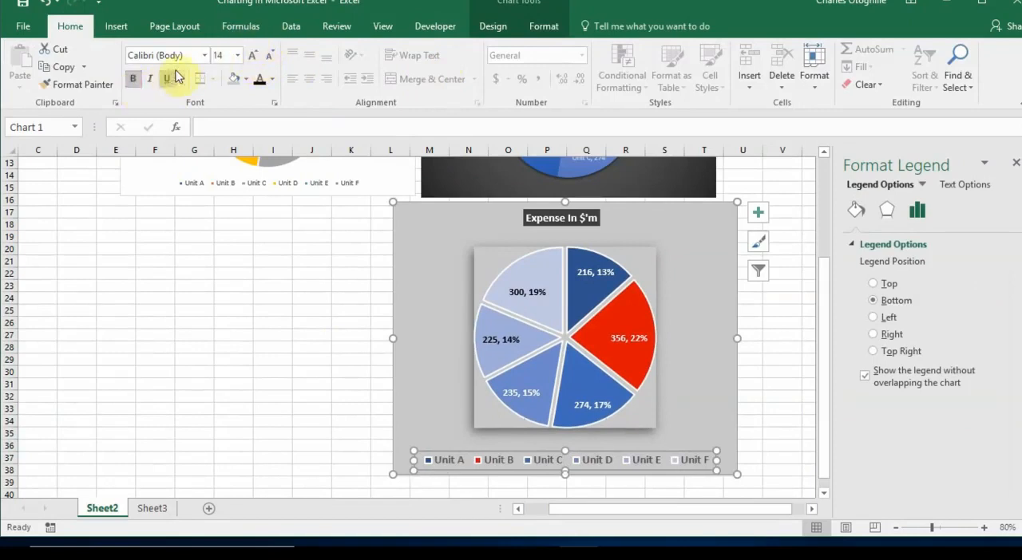
left_click(134, 79)
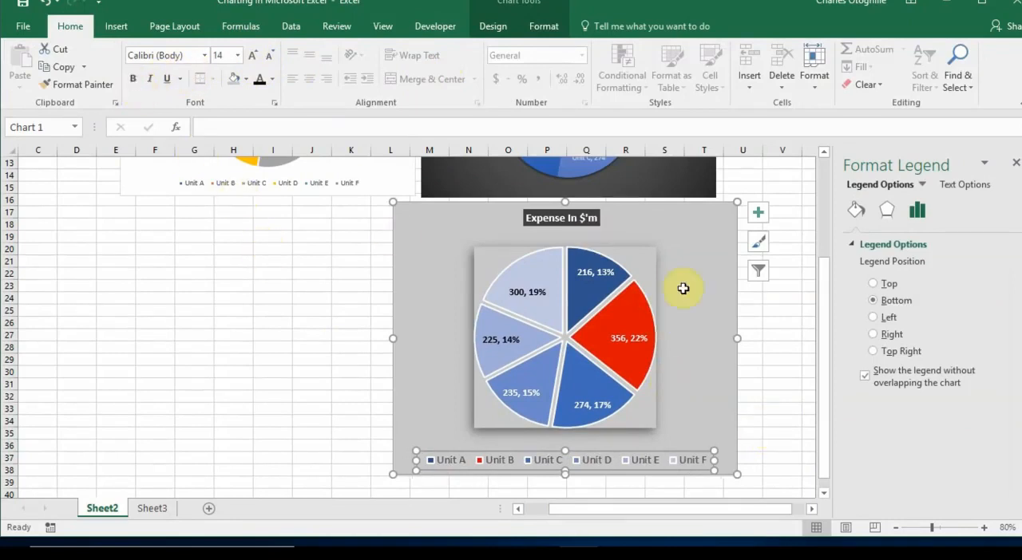
left_click(263, 87)
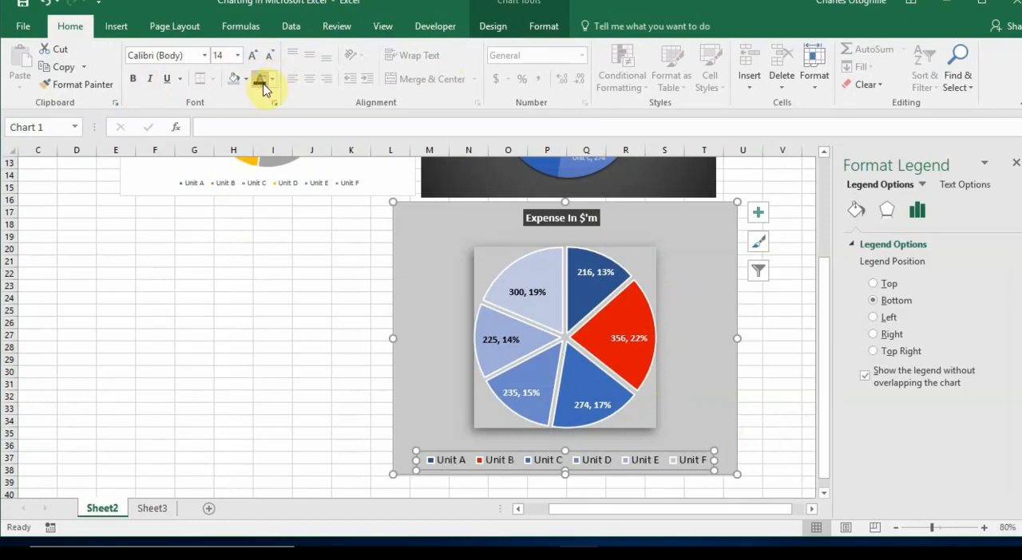
left_click(778, 433)
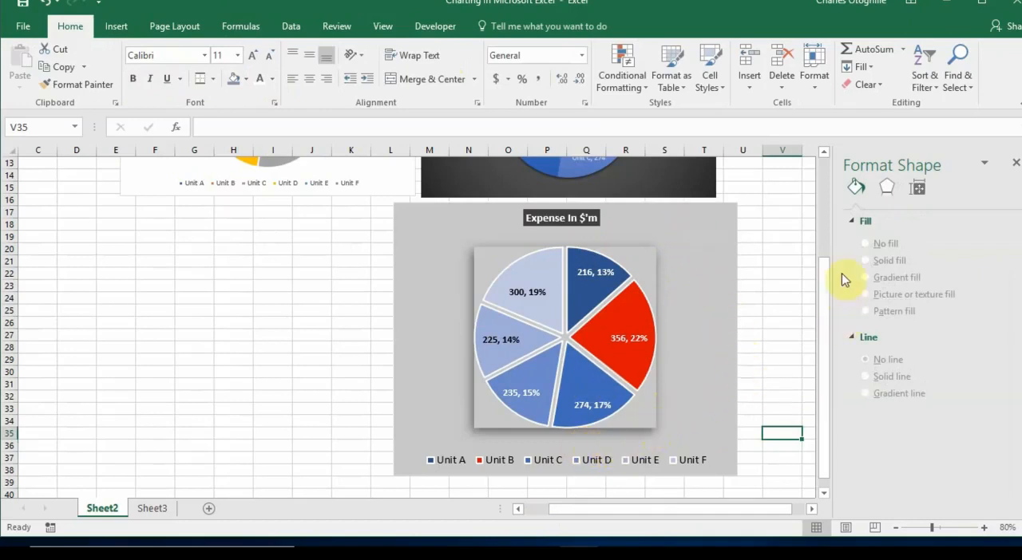
Close the Format Shape pane, collapse the ribbon and look over the three pie charts on the sheet
left_click(1016, 164)
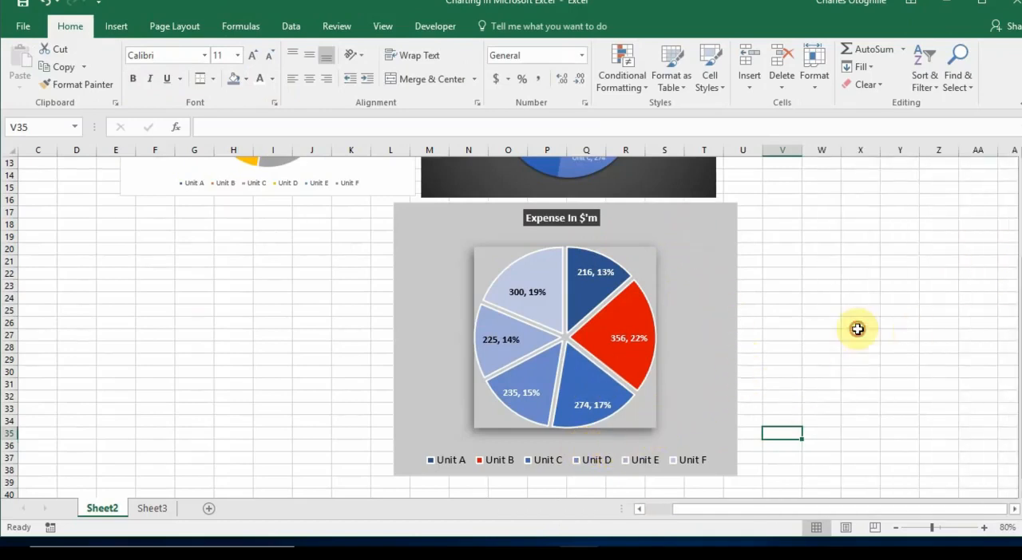
left_click(857, 335)
scroll(860, 331, "up", 4)
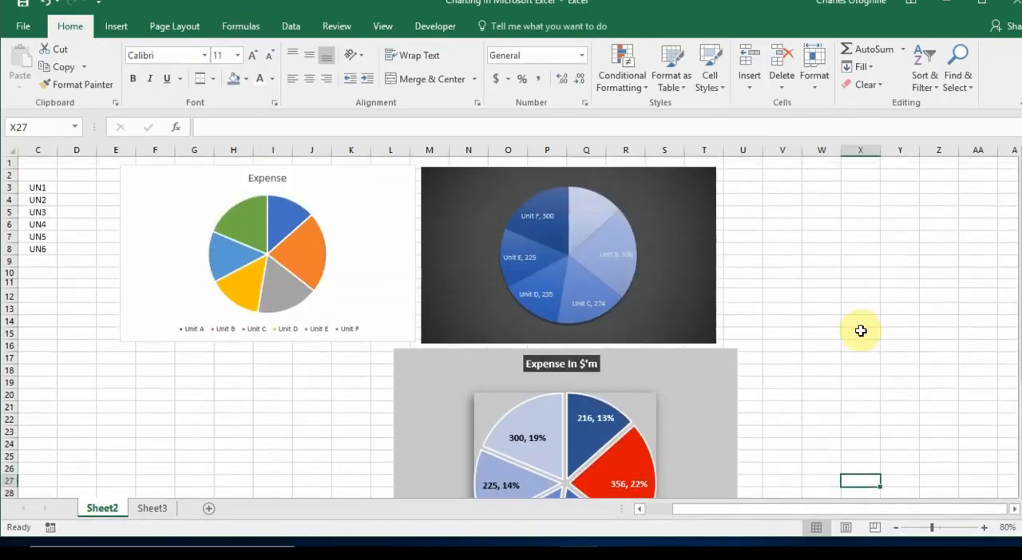
left_click(1014, 103)
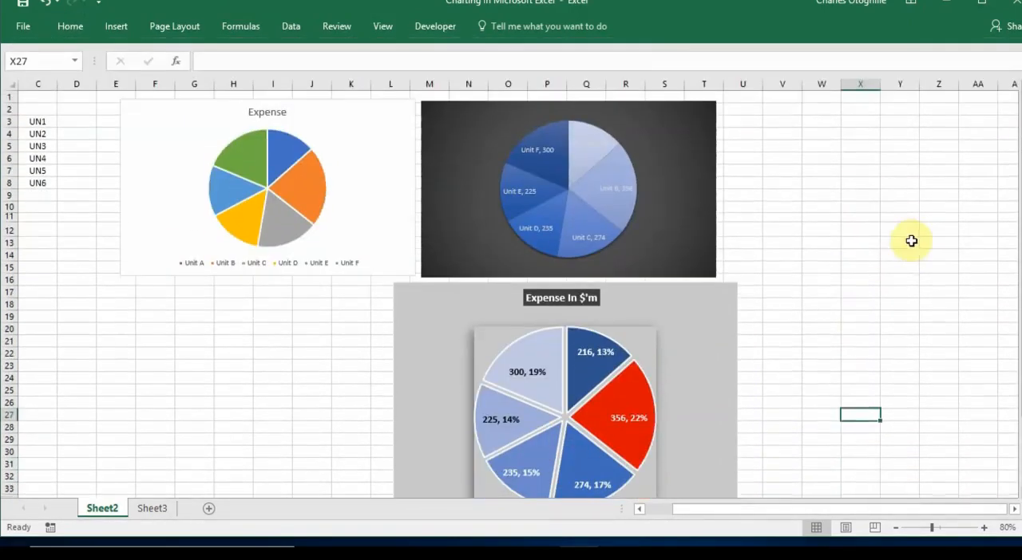
left_click(862, 213)
scroll(760, 386, "down", 1)
scroll(760, 386, "down", 1)
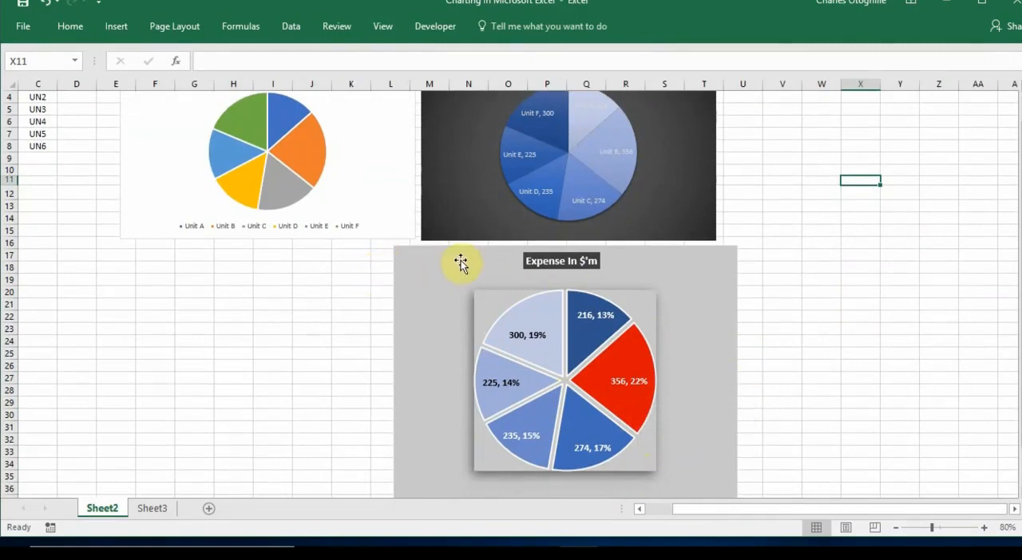
scroll(461, 264, "up", 1)
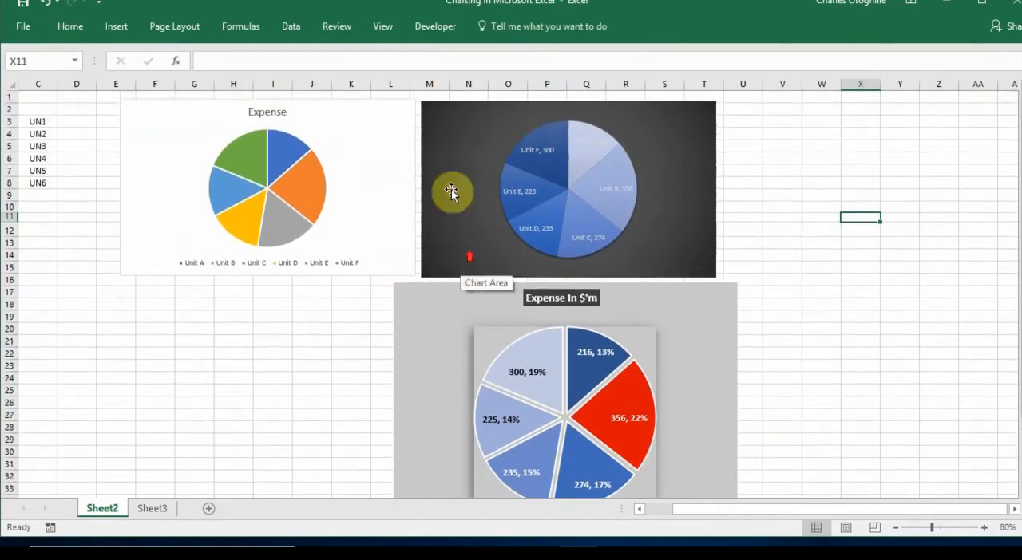
Draw an oval about 0.91" high and 0.87" wide and center it over the "Expense In $'m" pie
left_click(116, 30)
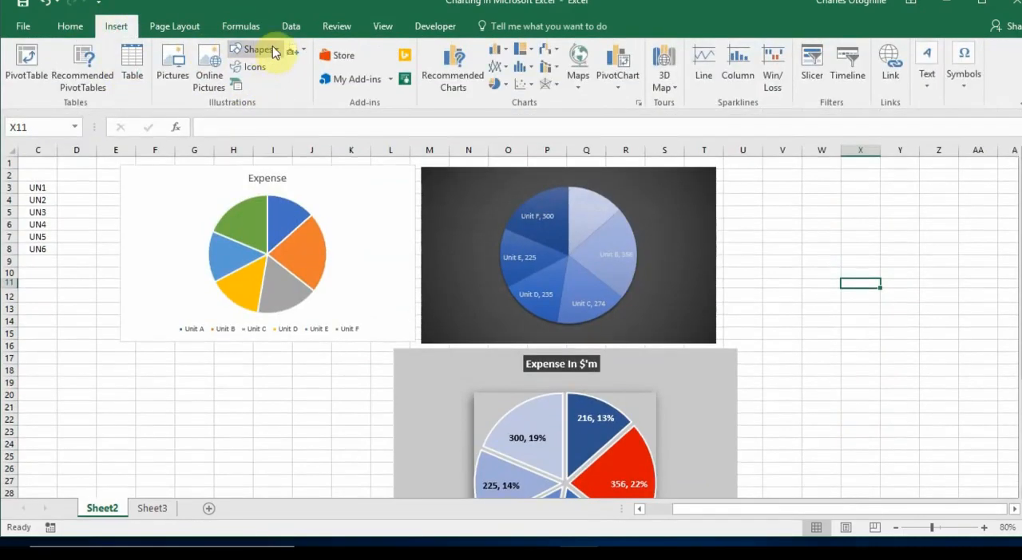
left_click(279, 52)
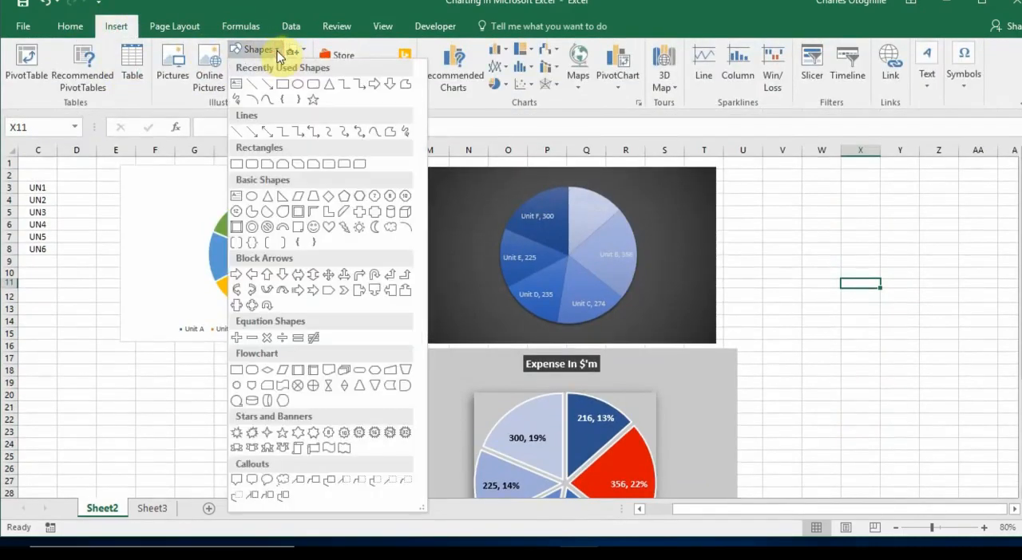
left_click(297, 94)
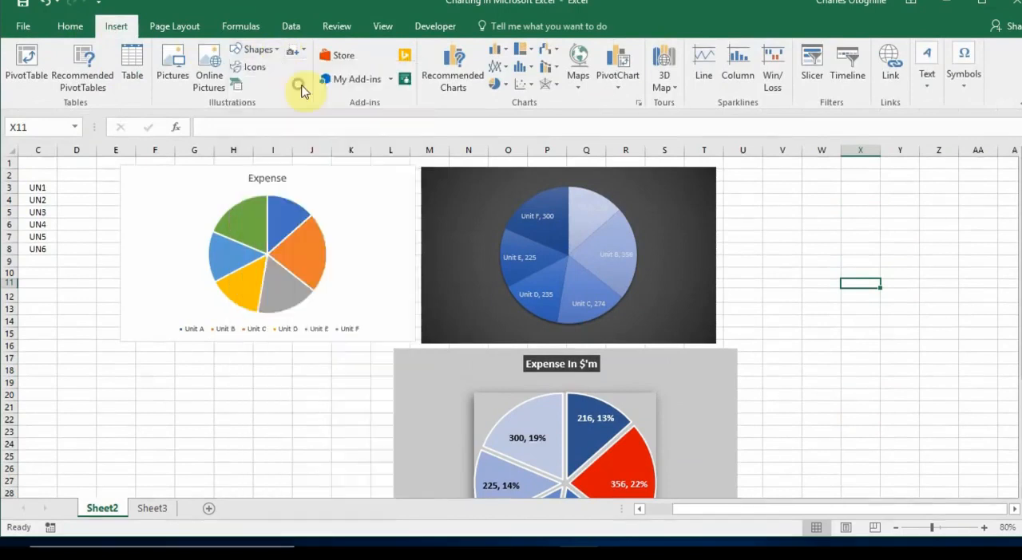
left_click_drag(806, 386, 563, 486)
scroll(804, 433, "down", 2)
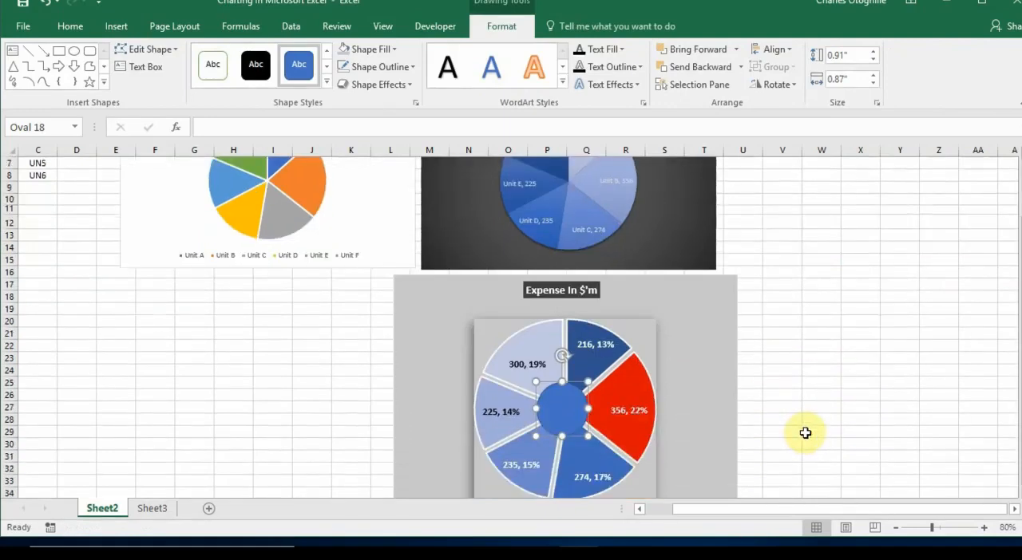
scroll(805, 432, "down", 2)
left_click_drag(563, 338, 566, 336)
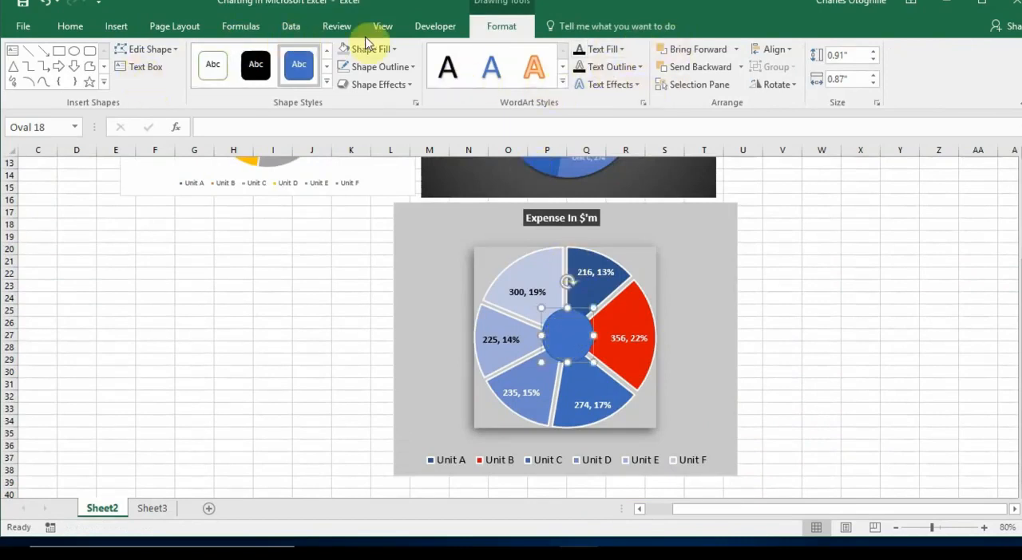
Fill the oval at the pie's center with white and deselect it
left_click(397, 49)
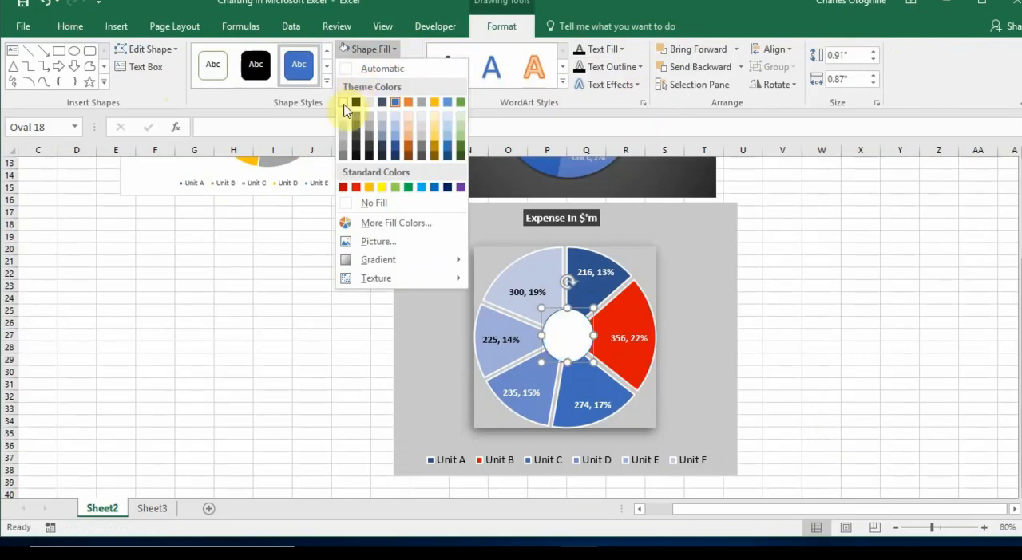
left_click(344, 105)
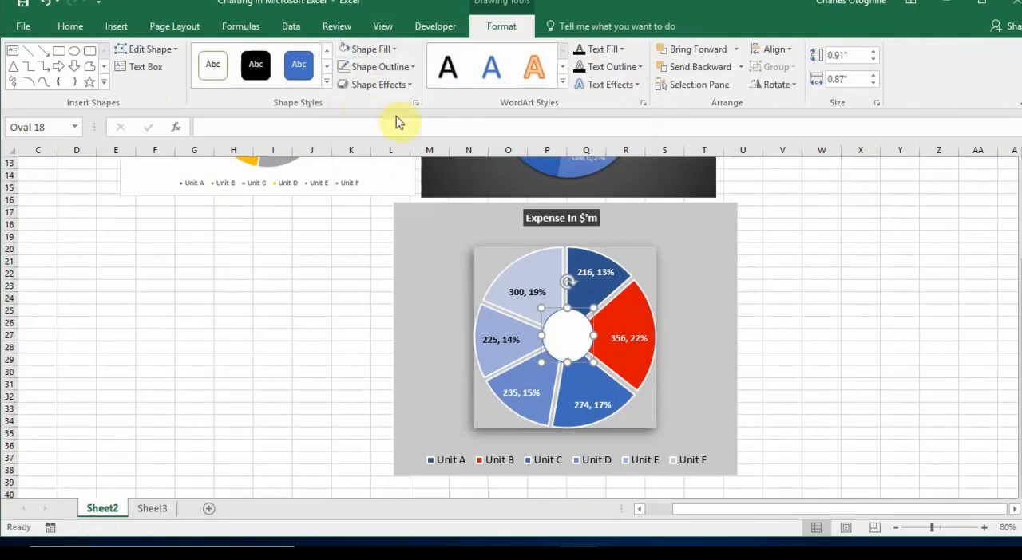
left_click(869, 396)
left_click(767, 357)
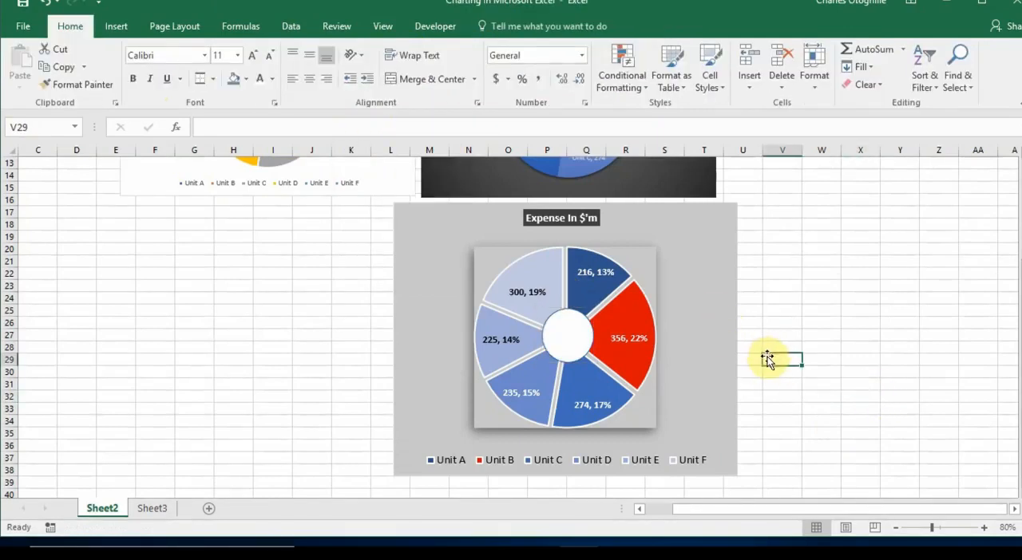
Link the white oval's text to the total expense cell with the formula =$B$9
left_click(579, 345)
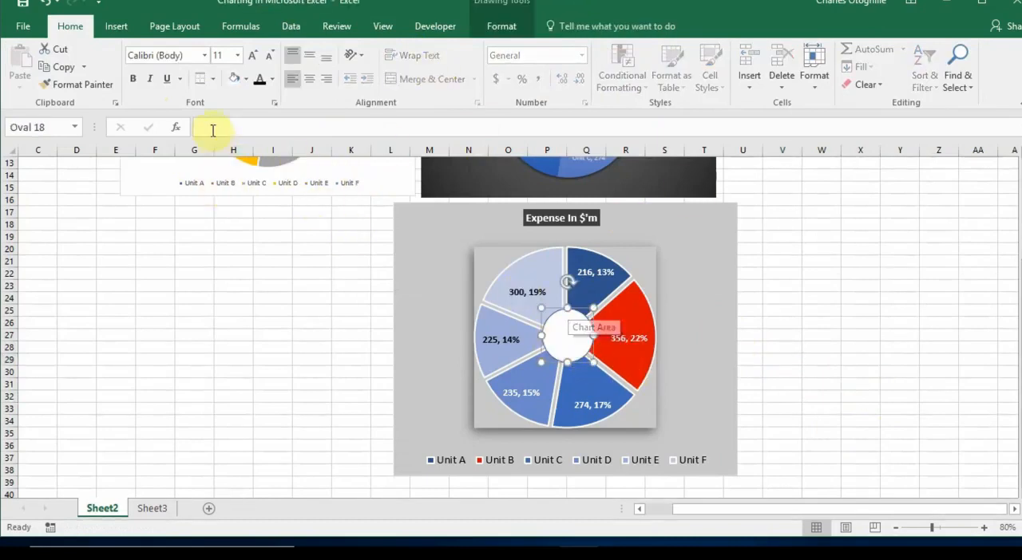
scroll(200, 288, "up", 4)
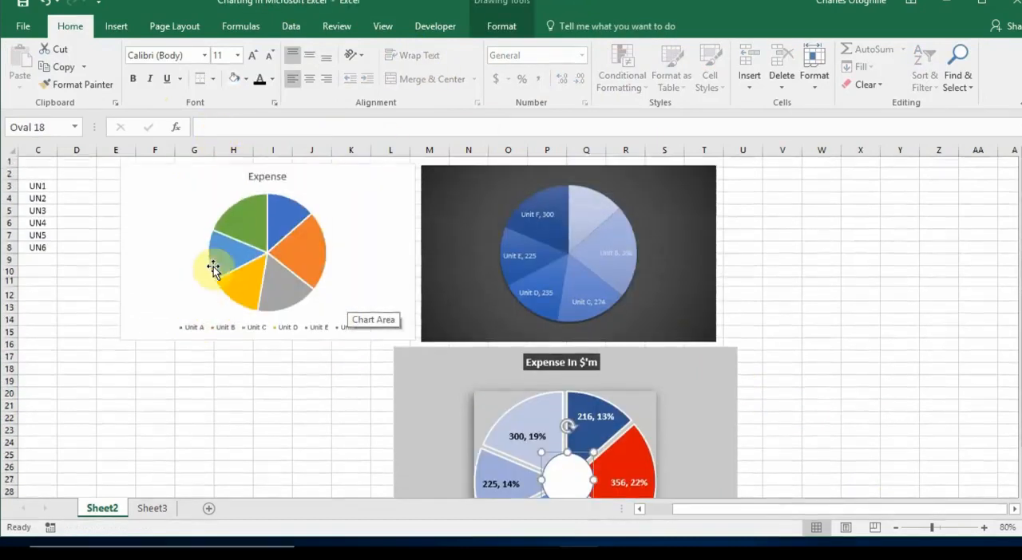
left_click_drag(777, 512, 535, 526)
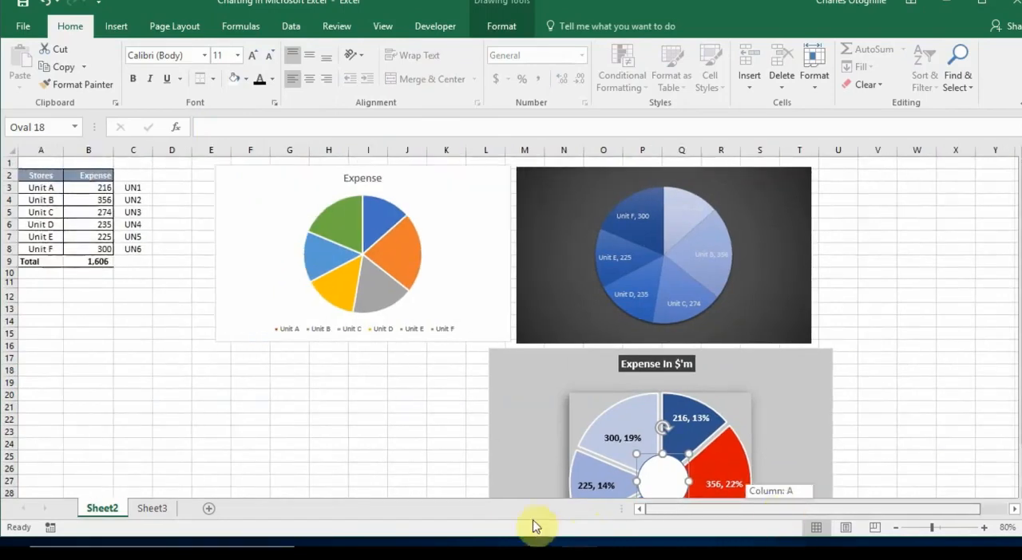
left_click(91, 260)
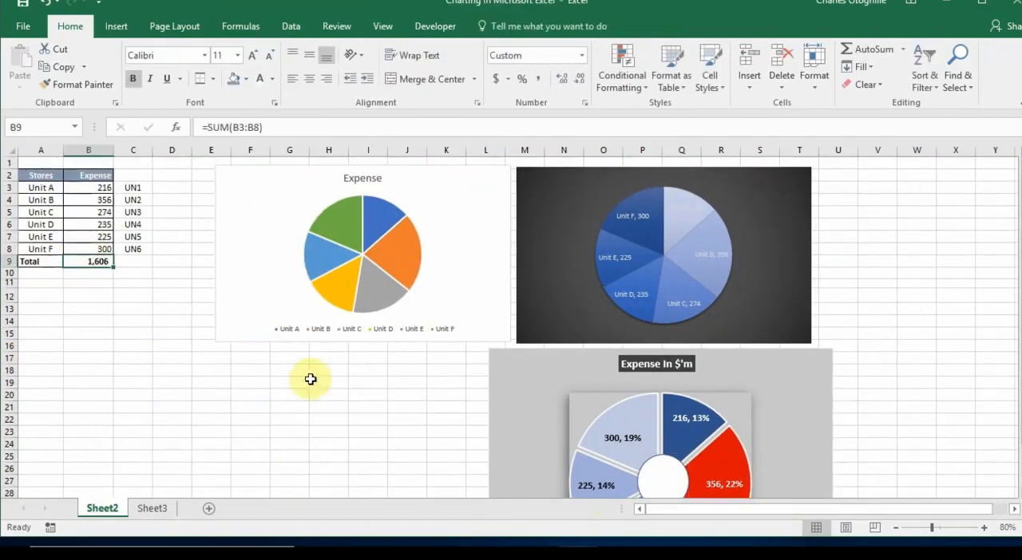
scroll(663, 411, "down", 2)
left_click(675, 438)
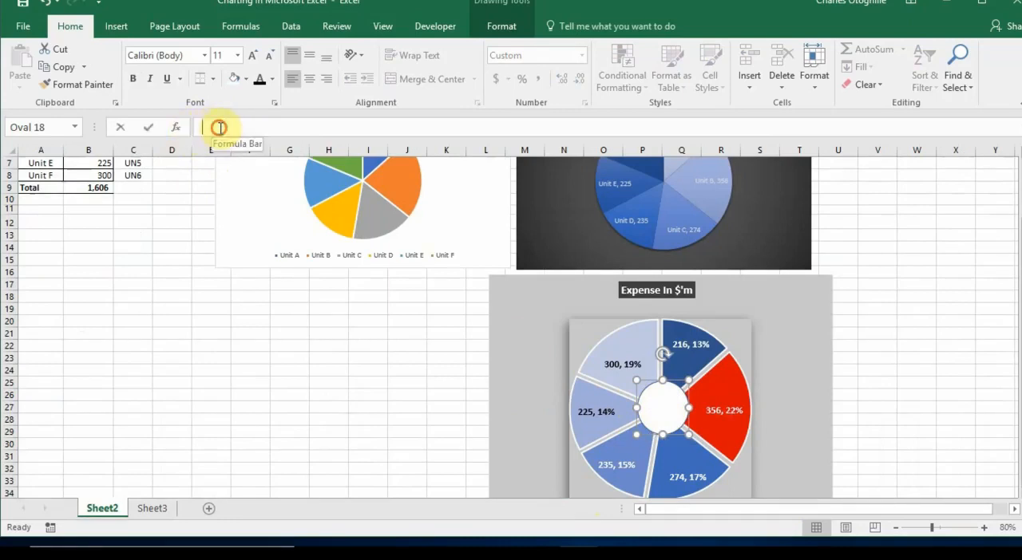
left_click(220, 127)
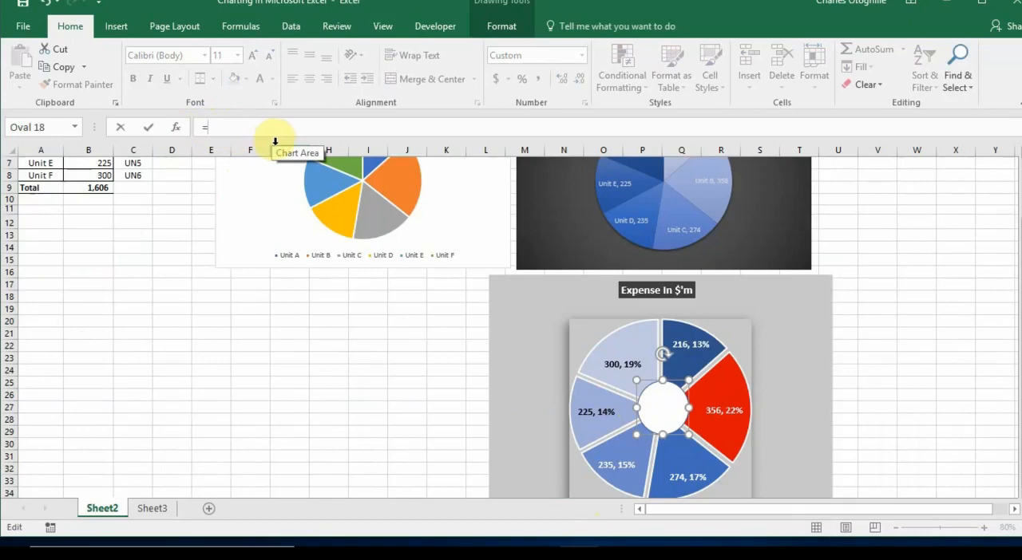
left_click(106, 189)
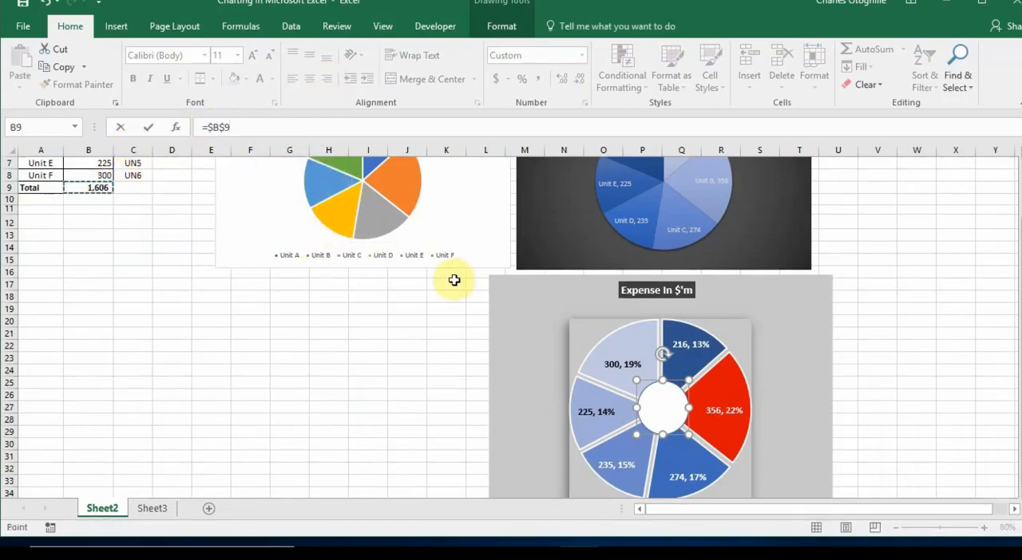
key("Return")
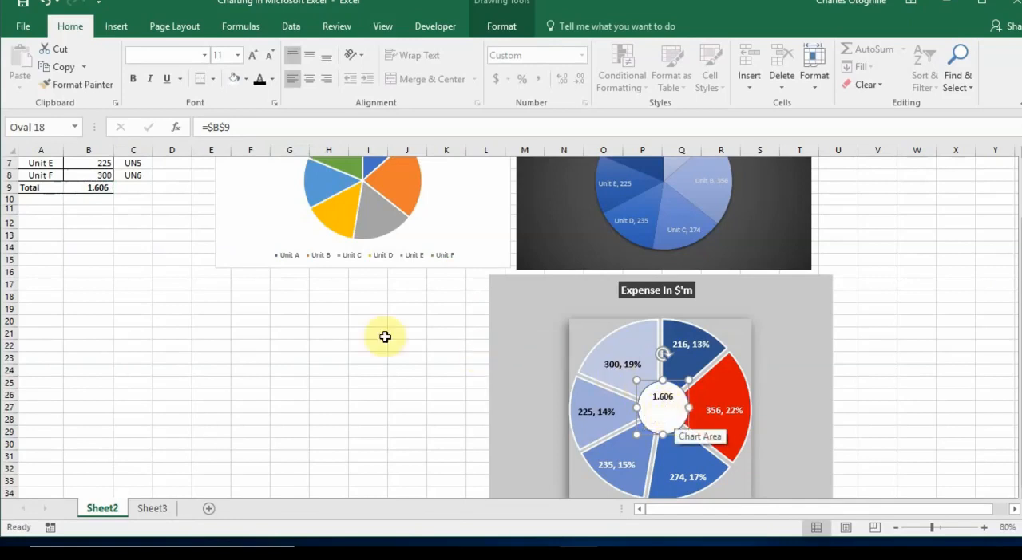
Enlarge the linked total in the oval to font size 14
scroll(132, 240, "up", 1)
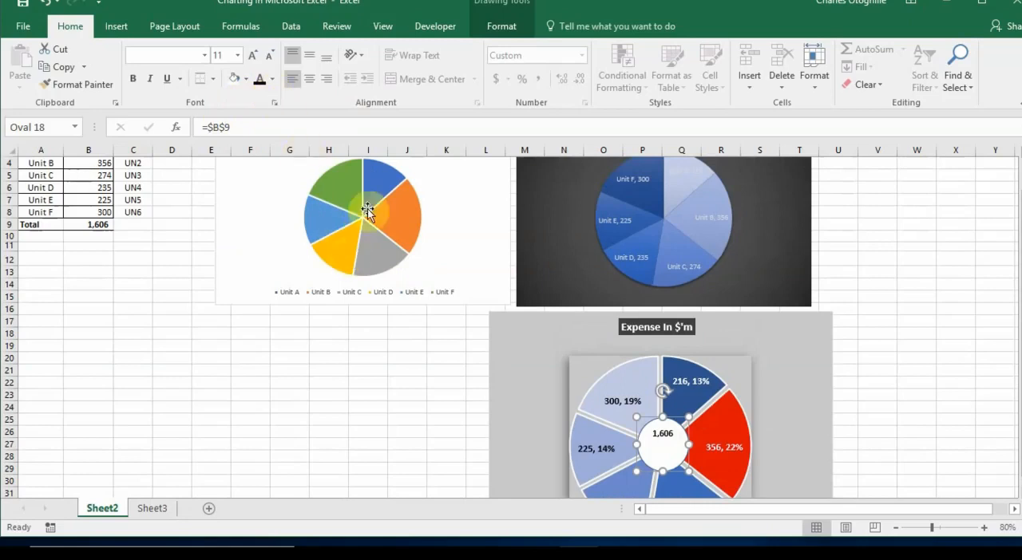
left_click(252, 60)
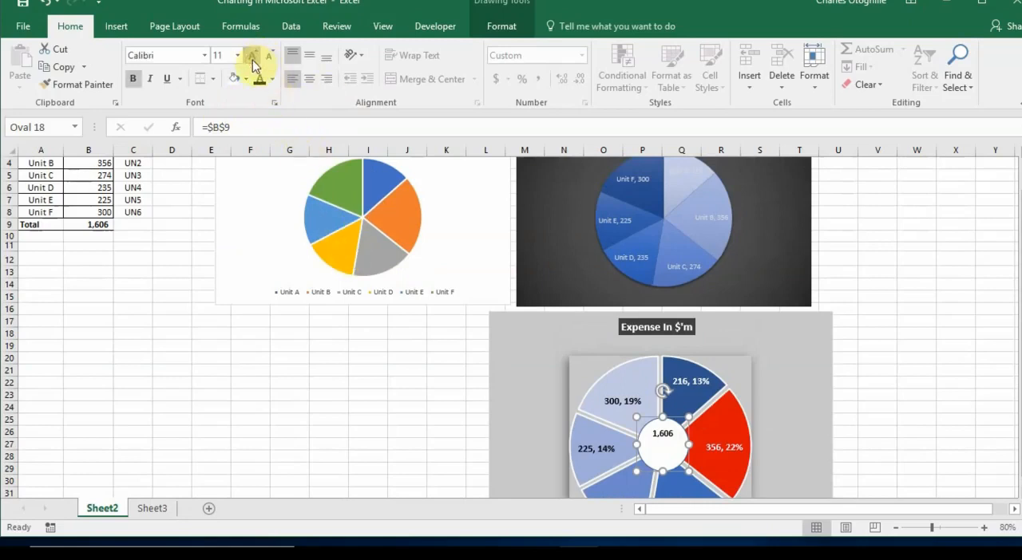
left_click(252, 61)
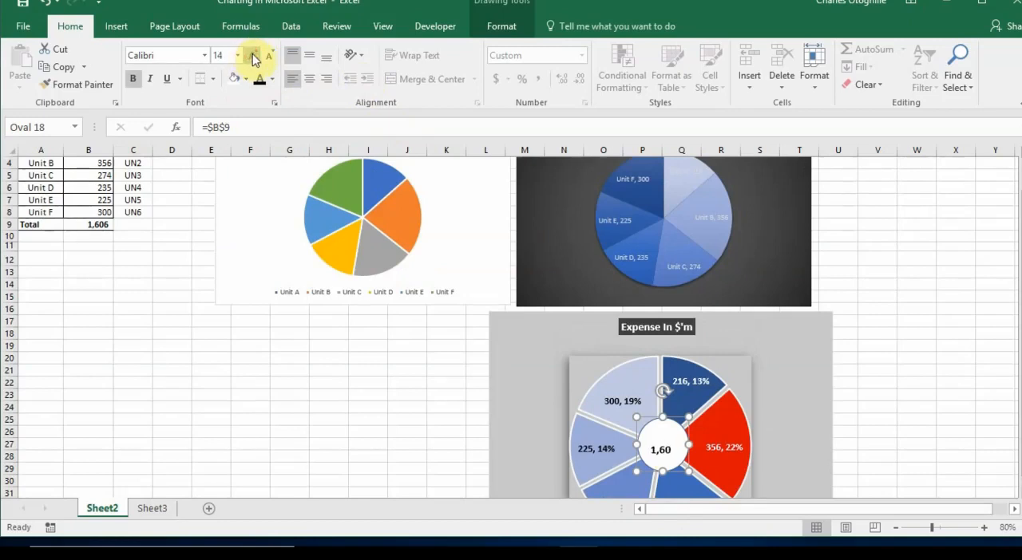
scroll(913, 347, "down", 1)
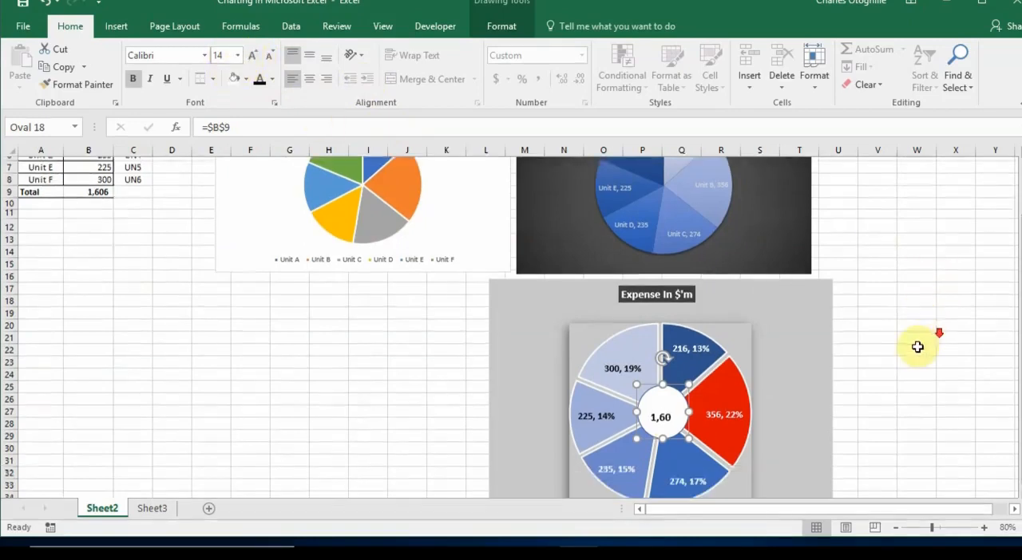
scroll(894, 367, "down", 1)
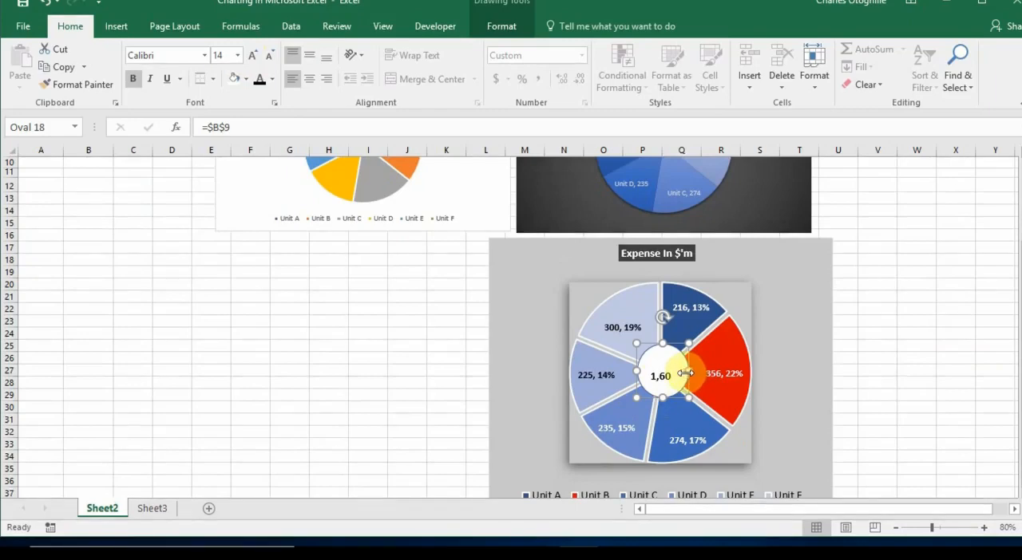
left_click_drag(728, 509, 878, 503)
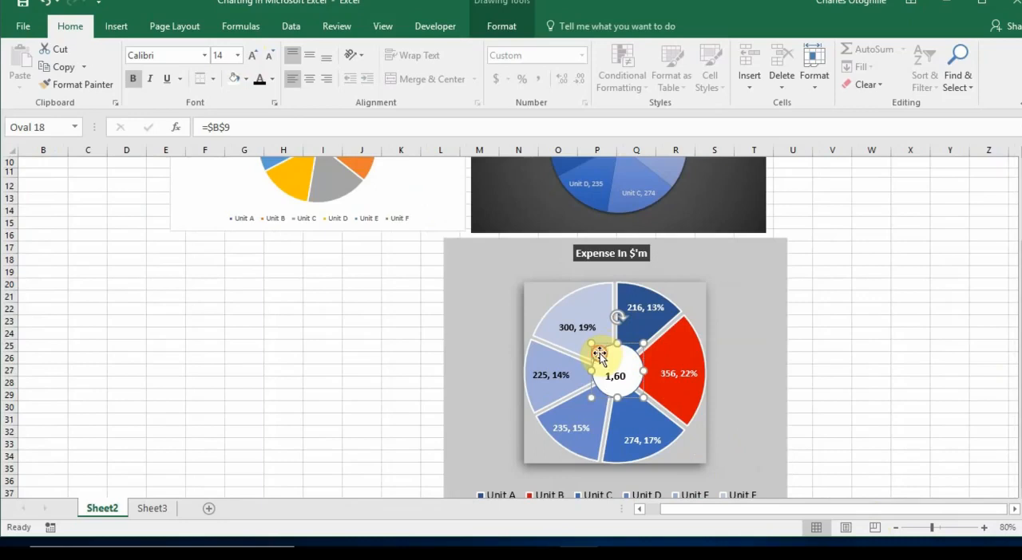
Set the oval's text box margins to 0" left, 0" right and 0.2" top, then deselect it
left_click(511, 28)
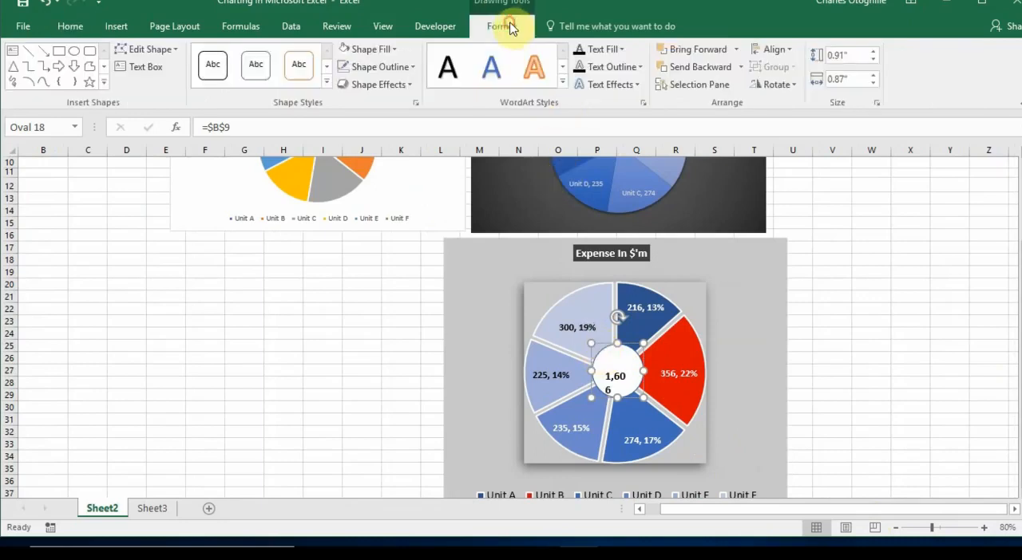
right_click(643, 342)
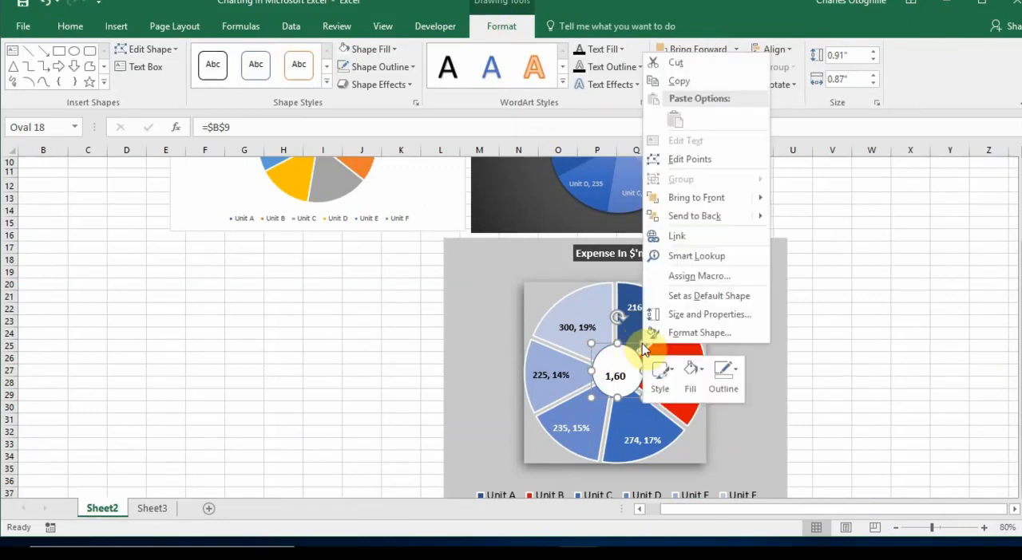
left_click(693, 341)
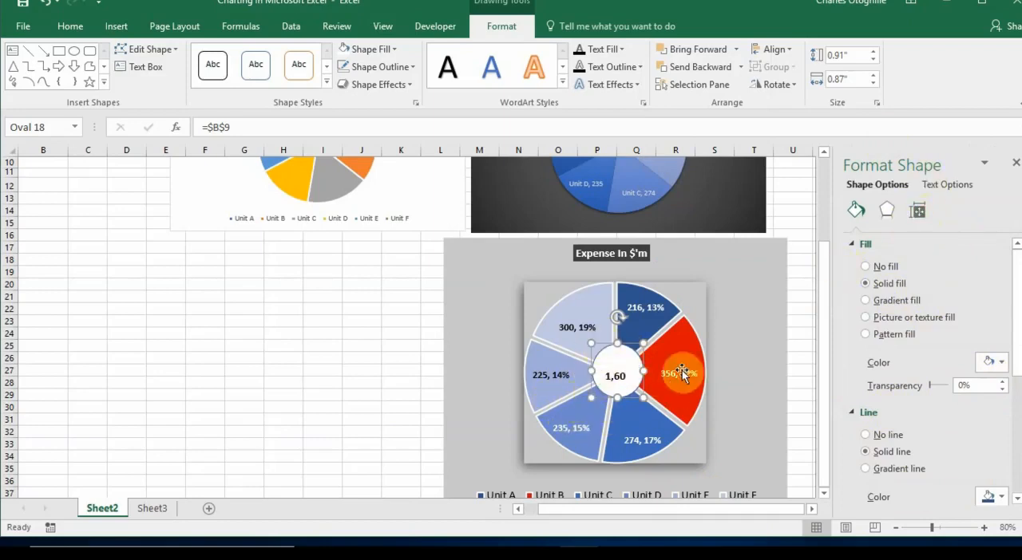
left_click(918, 212)
scroll(925, 392, "down", 2)
scroll(926, 391, "down", 3)
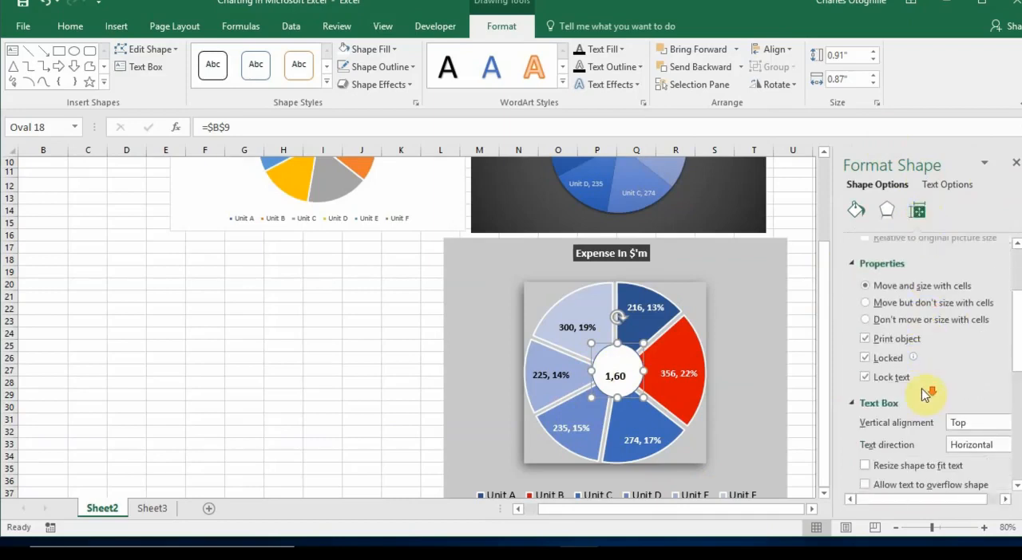
scroll(923, 395, "down", 2)
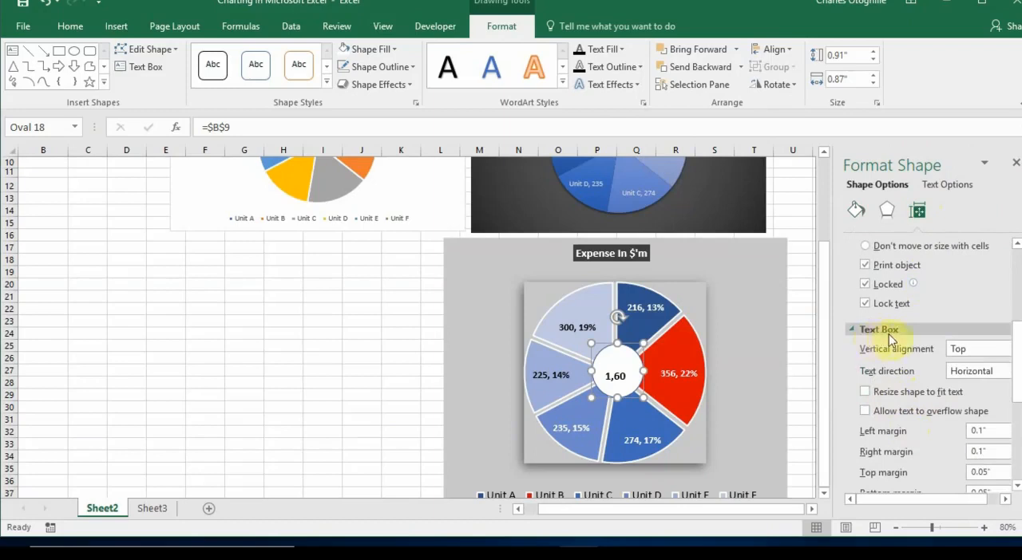
scroll(907, 343, "down", 3)
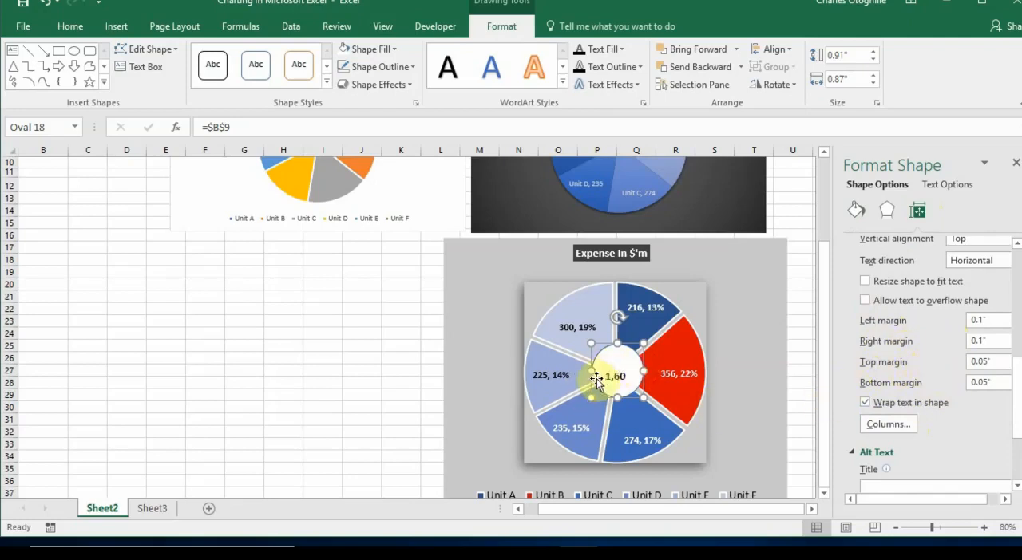
left_click(1003, 501)
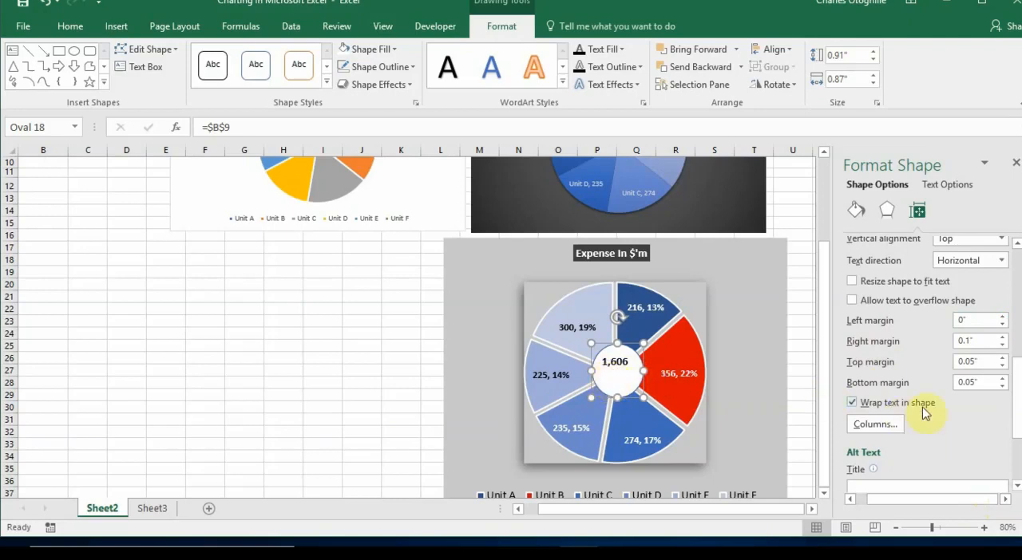
left_click(1002, 359)
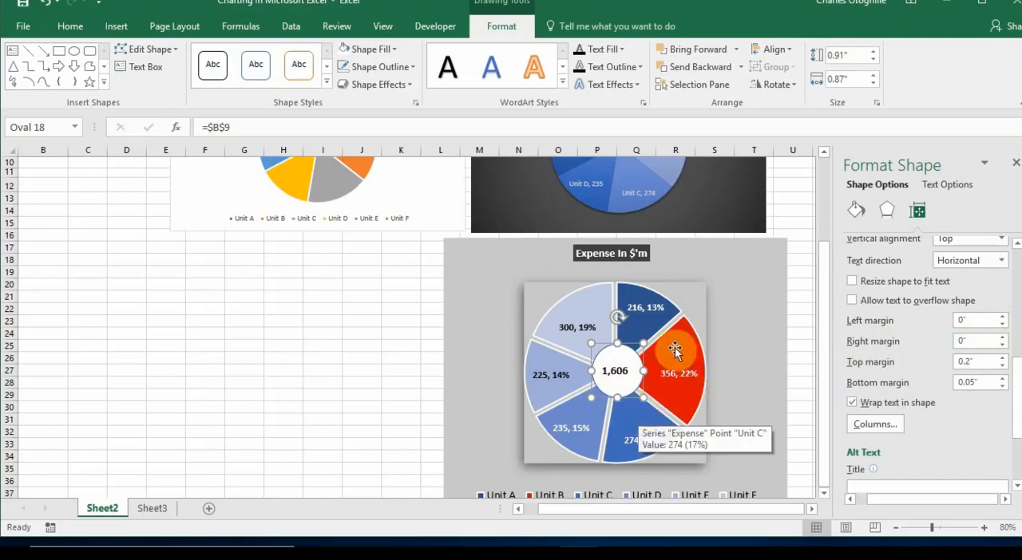
left_click(327, 384)
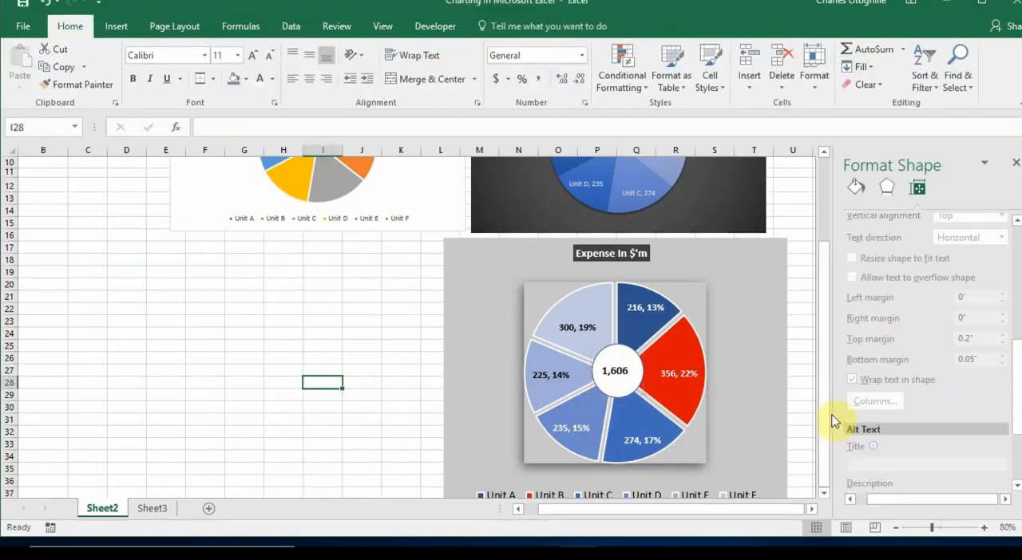
Close the Format Shape pane and review the finished "Expense In $'m" chart
left_click(811, 511)
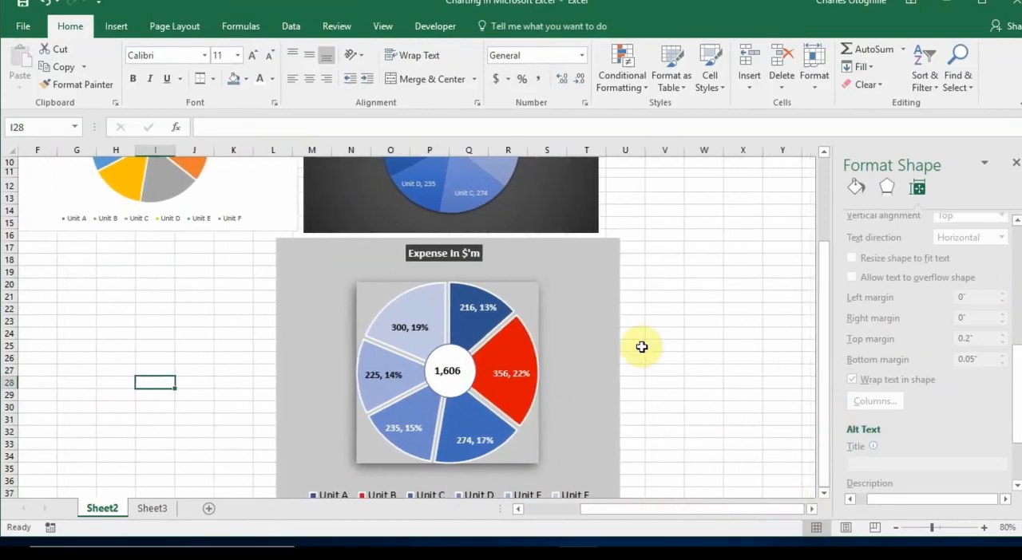
scroll(643, 346, "down", 1)
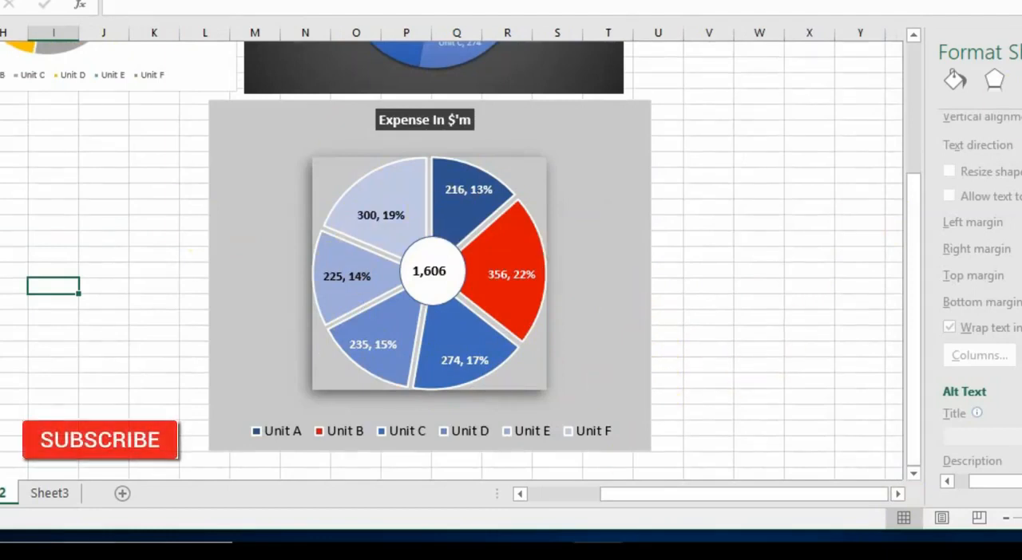
left_click(781, 208)
scroll(857, 258, "up", 3)
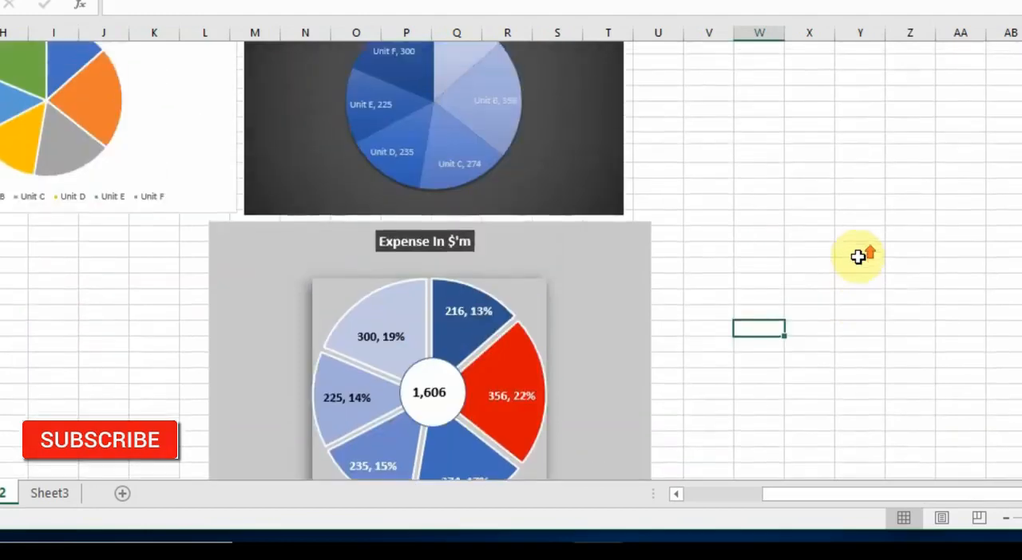
scroll(857, 258, "down", 1)
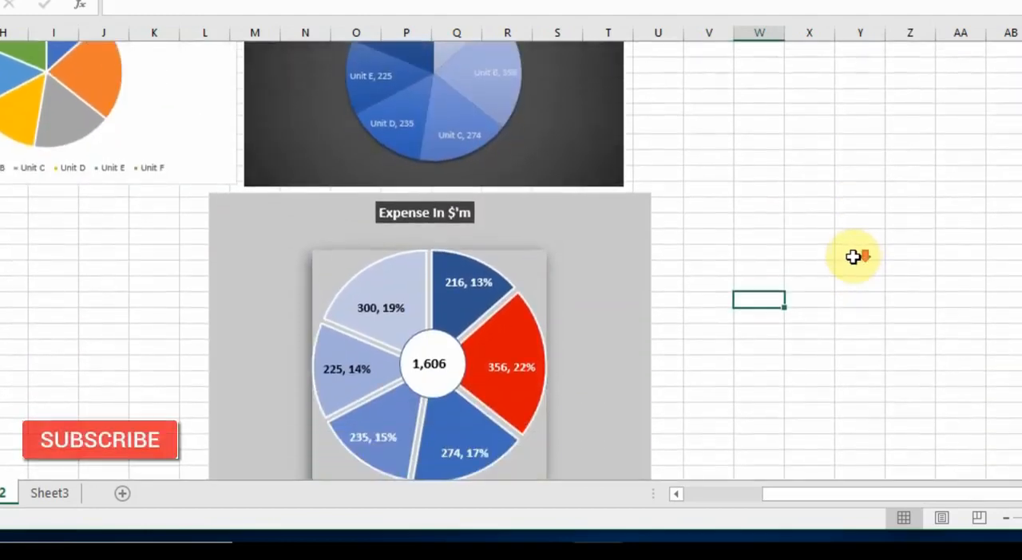